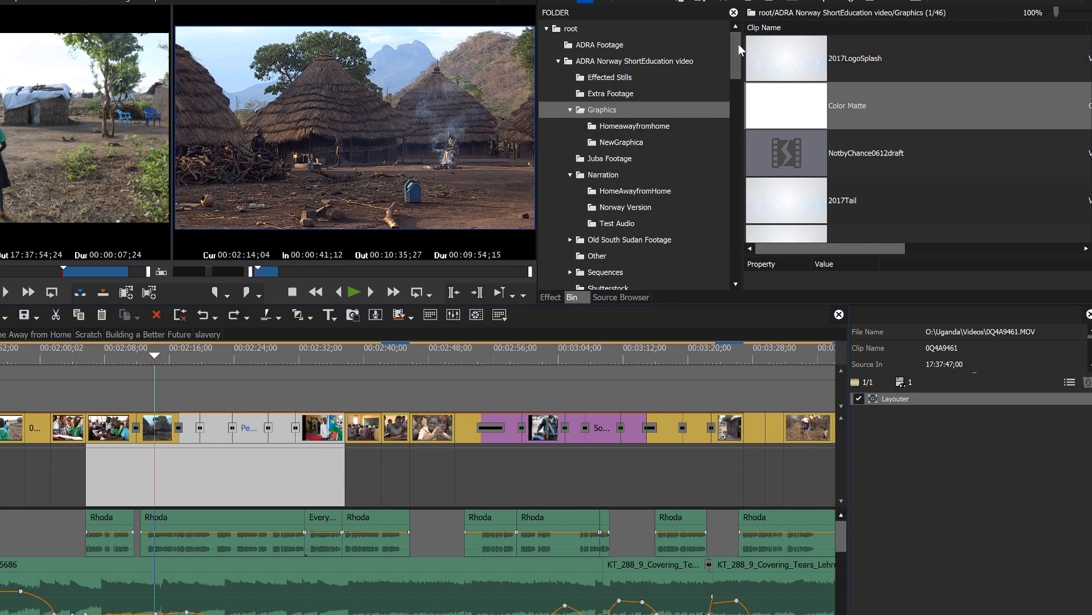
# Create a subfolder named "Shots in Use" inside the Shutterstock bin folder
pyautogui.moveTo(739, 43); pyautogui.dragTo(745, 86)
pyautogui.click(609, 97)
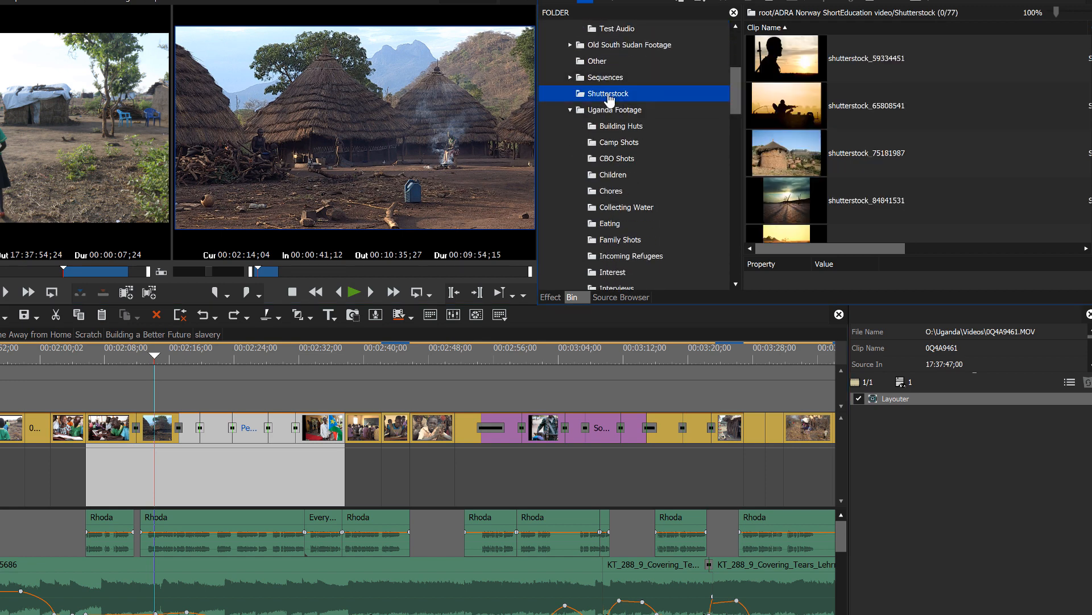
pyautogui.rightClick(610, 97)
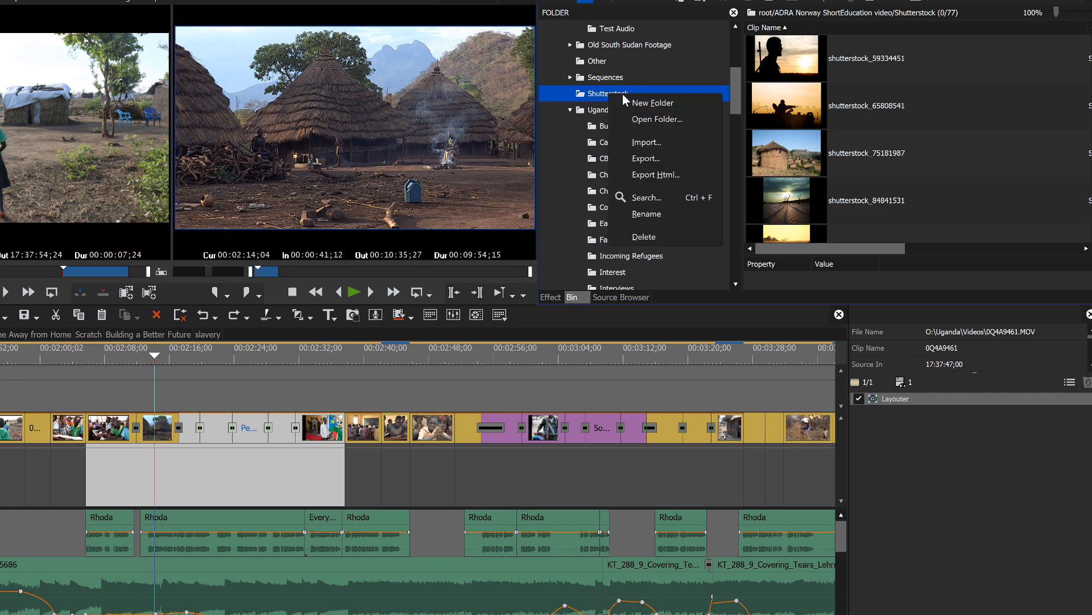
pyautogui.click(640, 103)
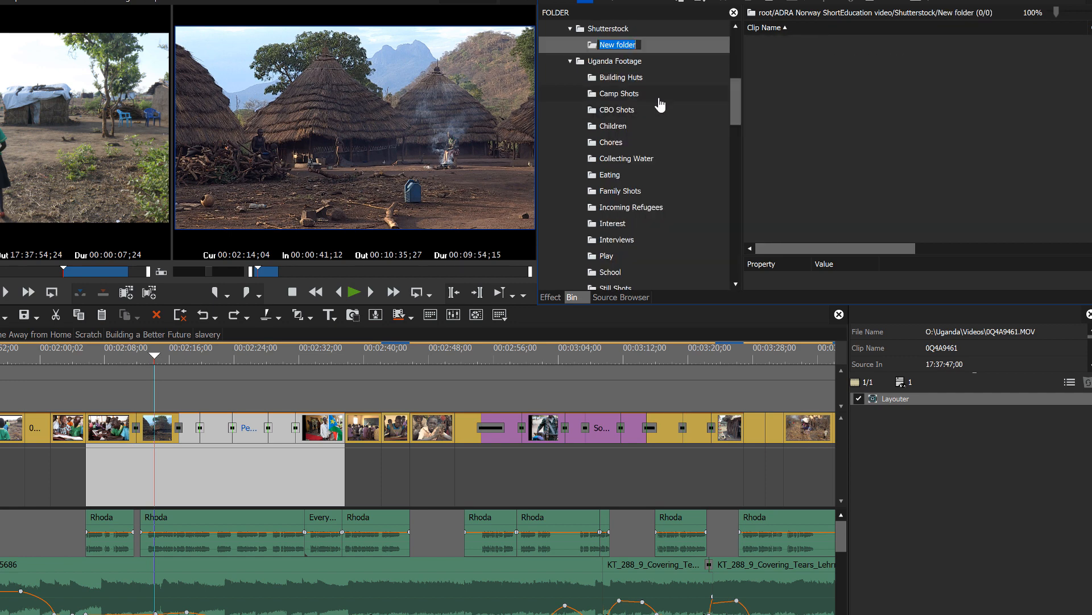
pyautogui.write('Shots in Use')
pyautogui.press('Return')
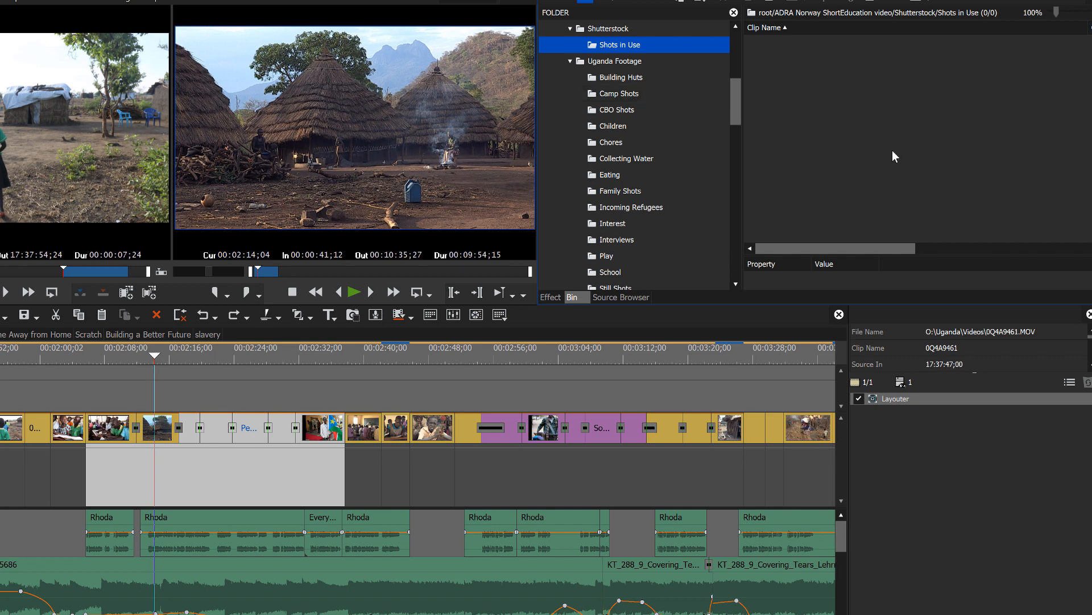
# Add the five still-image clips following the thatched-hut shot on the timeline to the Shots in Use bin folder
pyautogui.click(216, 431)
pyautogui.moveTo(216, 431)
pyautogui.mouseDown()
pyautogui.moveTo(290, 370)
pyautogui.moveTo(636, 281)
pyautogui.moveTo(620, 240)
pyautogui.moveTo(398, 387)
pyautogui.moveTo(213, 445)
pyautogui.mouseUp()
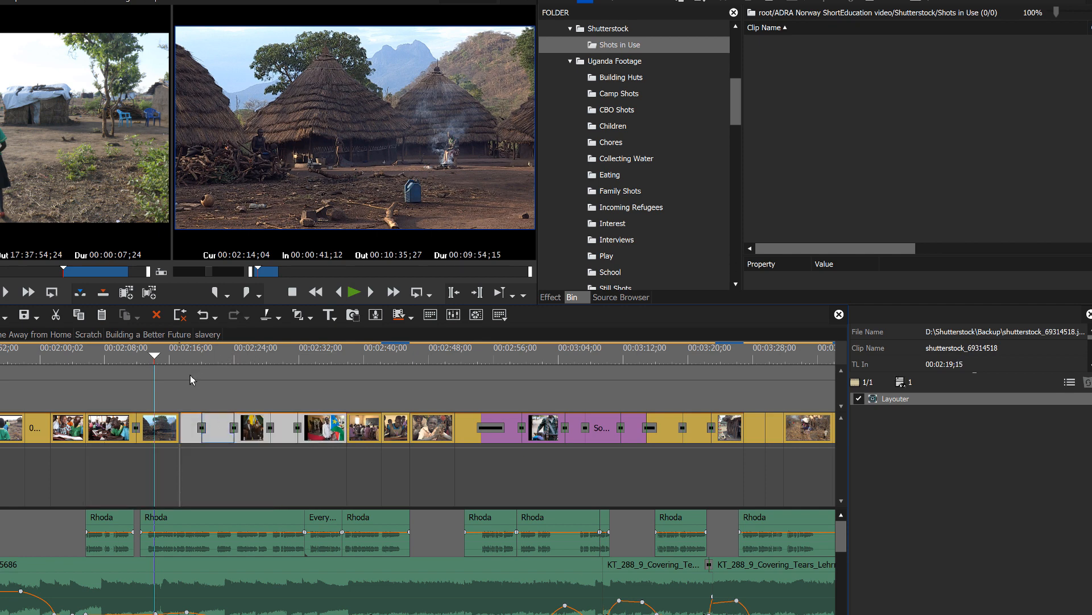
pyautogui.moveTo(179, 381); pyautogui.dragTo(337, 500)
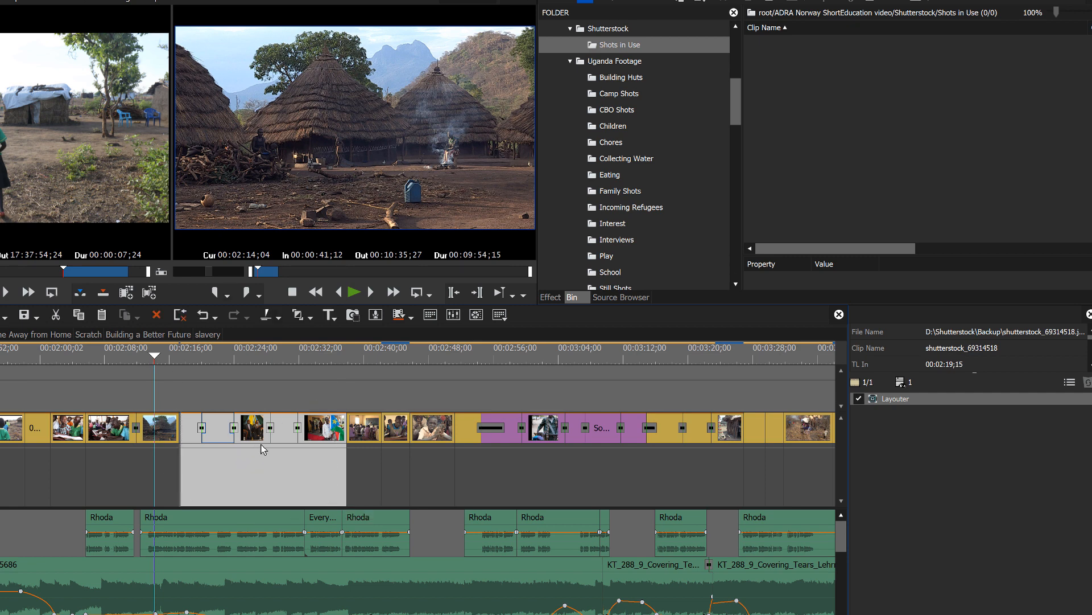
pyautogui.click(286, 430)
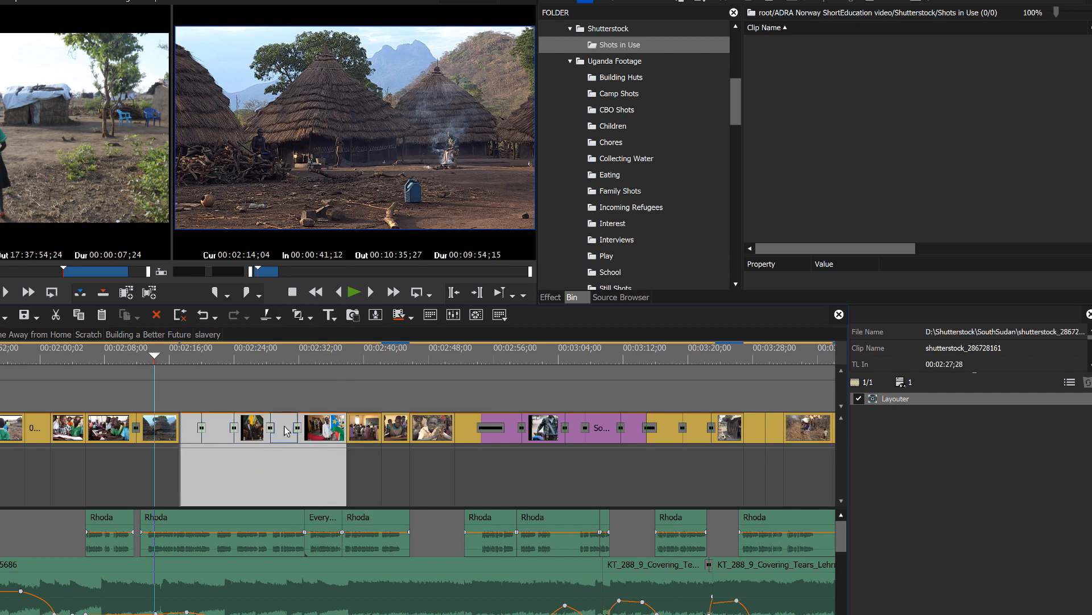
pyautogui.moveTo(287, 431); pyautogui.dragTo(849, 140)
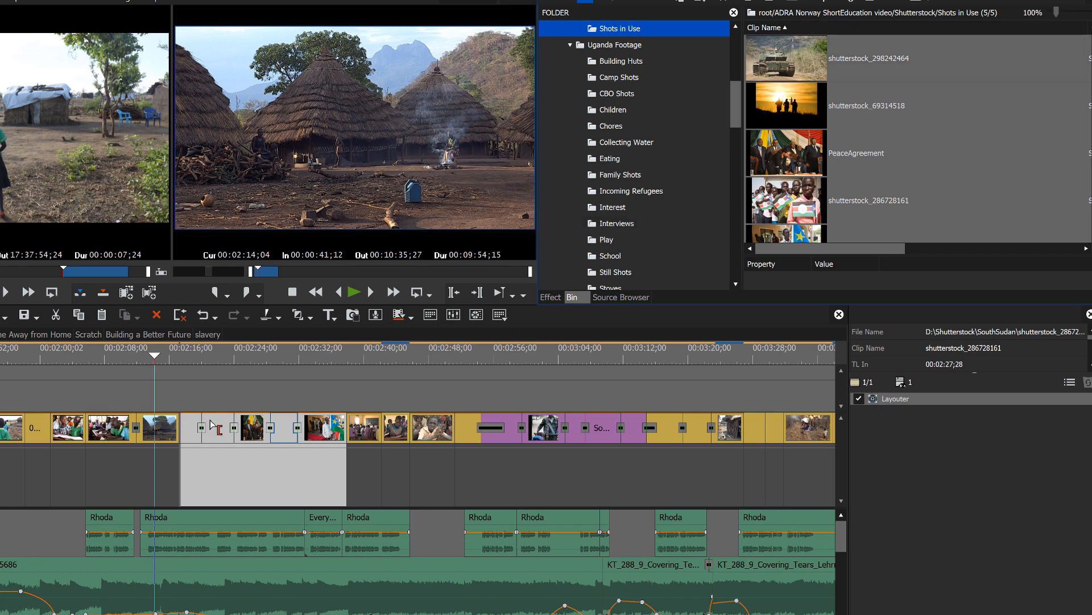
# Delete the group of five still-image clips after the thatched-hut shot from the timeline
pyautogui.moveTo(189, 399); pyautogui.dragTo(322, 478)
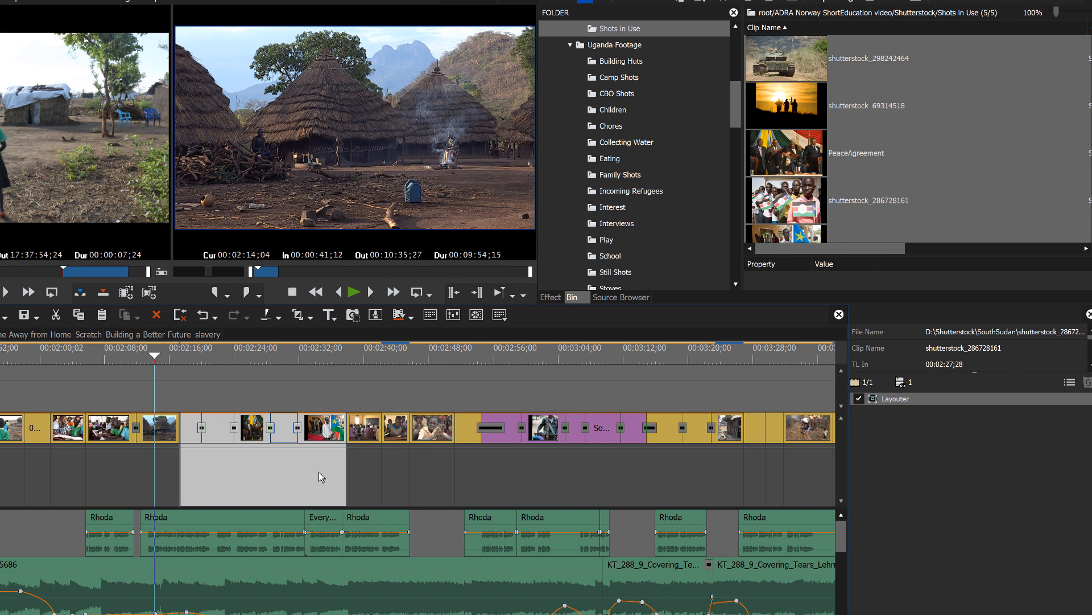
pyautogui.press('Delete')
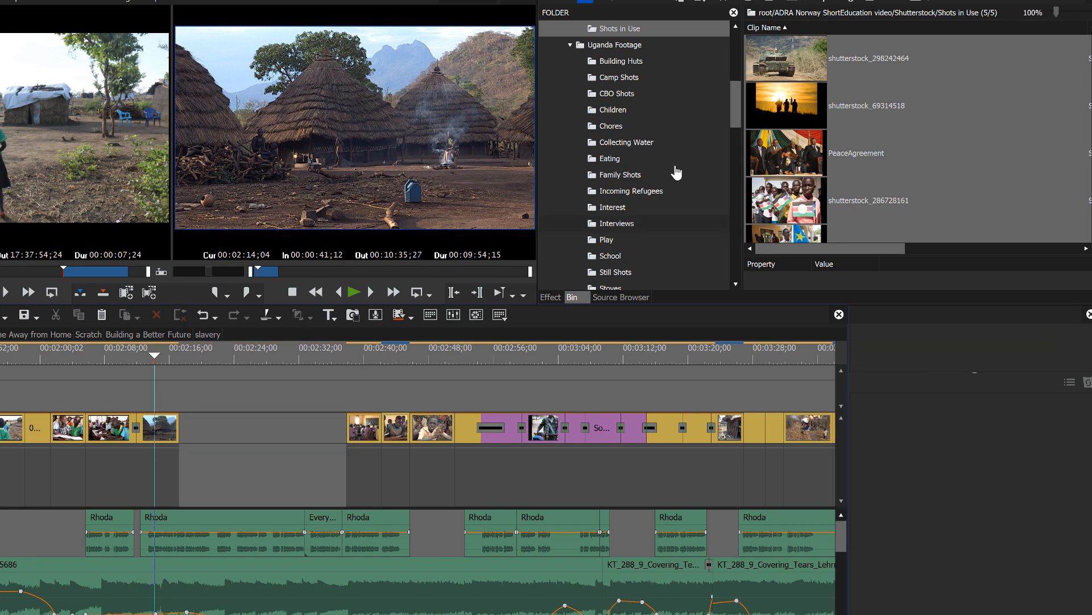
# Place the tank still shutterstock_298242464 in the timeline gap, butted directly against the end of the thatched-hut clip
pyautogui.click(765, 65)
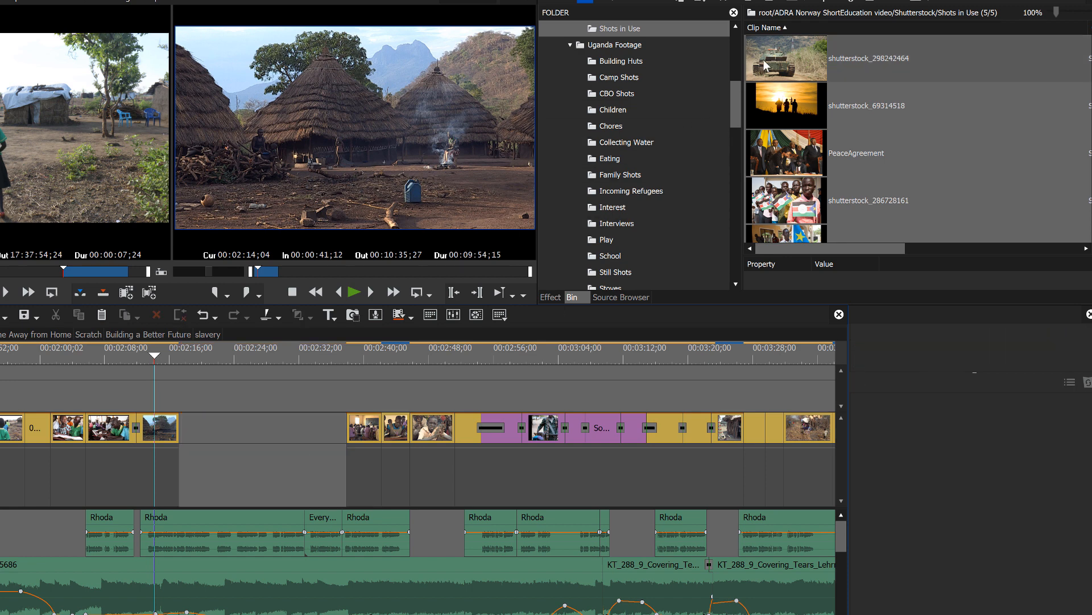
pyautogui.click(796, 55)
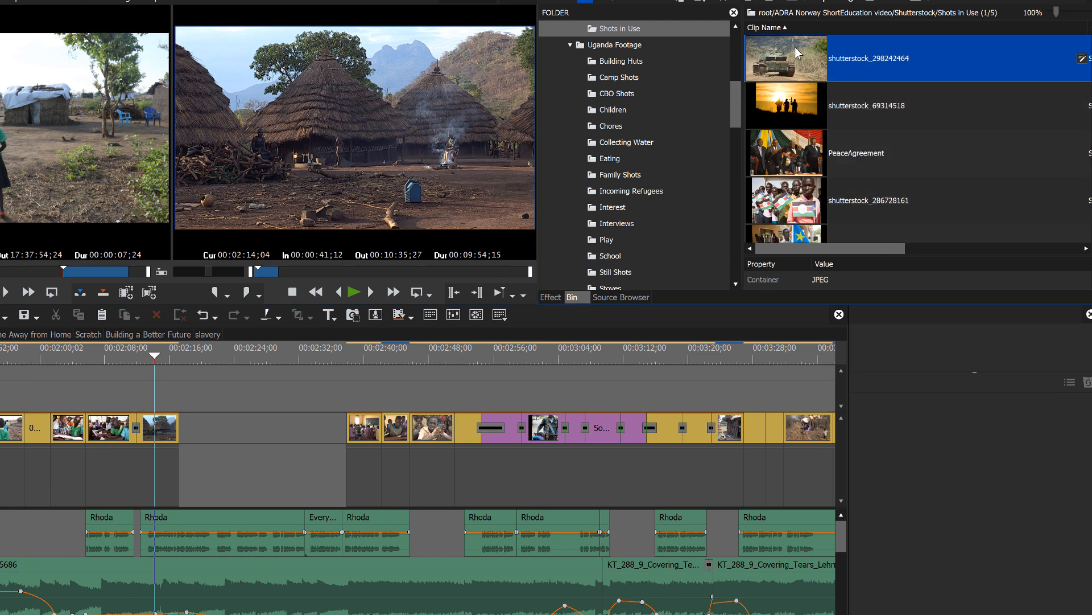
pyautogui.moveTo(796, 55); pyautogui.dragTo(183, 457)
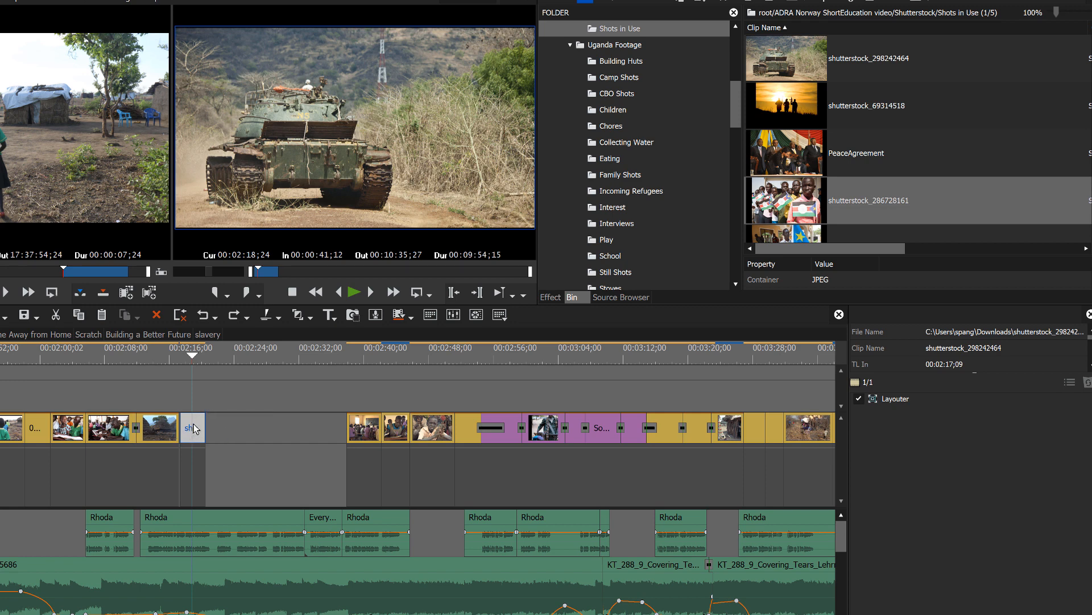
pyautogui.scroll(3, 193, 359)
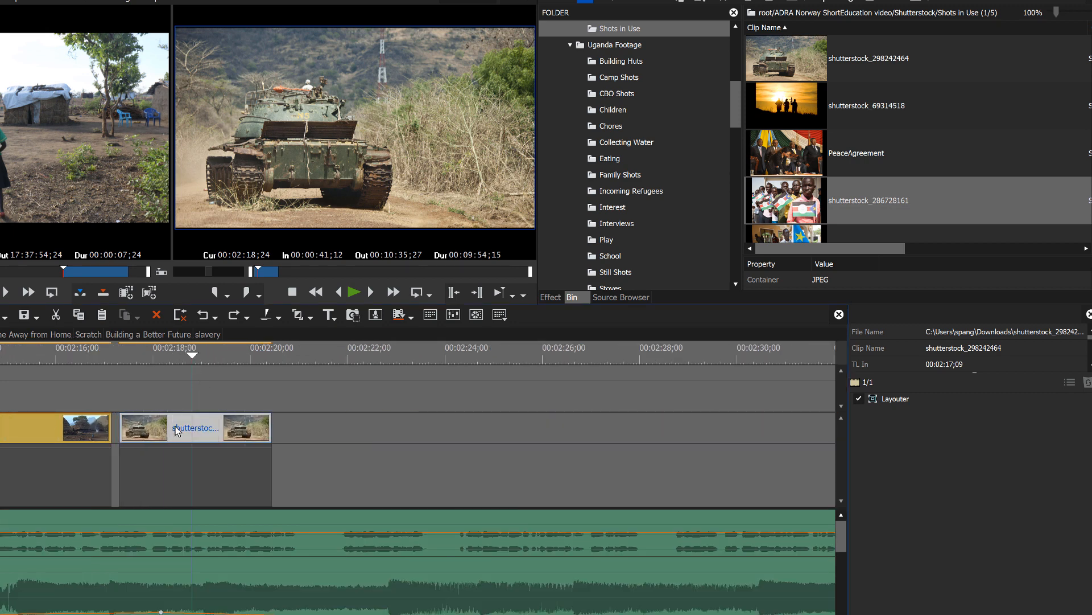
pyautogui.moveTo(176, 430); pyautogui.dragTo(166, 429)
pyautogui.moveTo(194, 357); pyautogui.dragTo(179, 358)
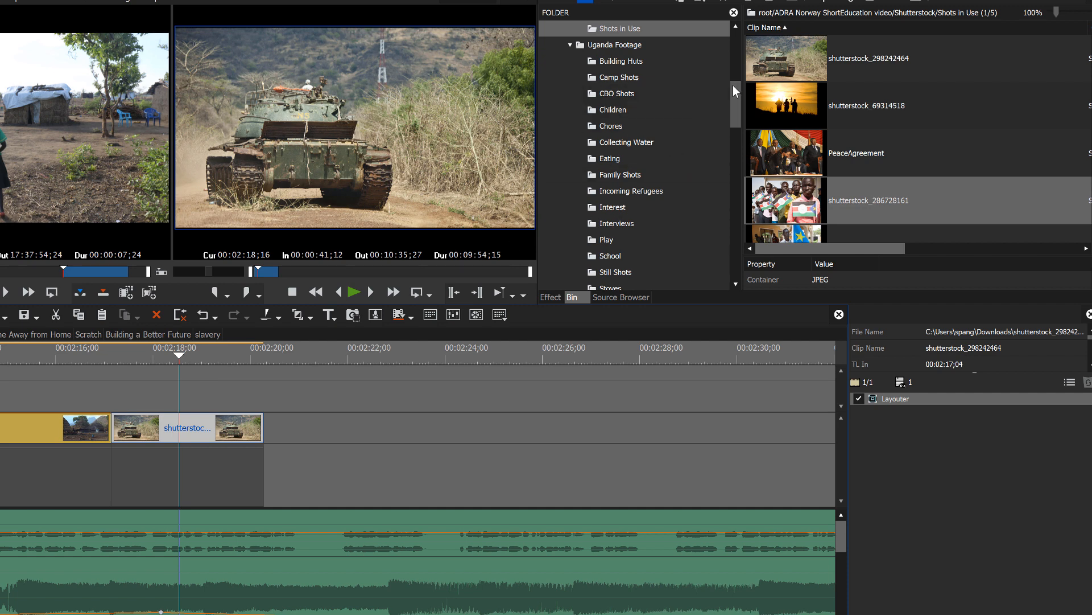
# Apply the Primary Color Correction video filter to the tank still on the timeline
pyautogui.click(570, 45)
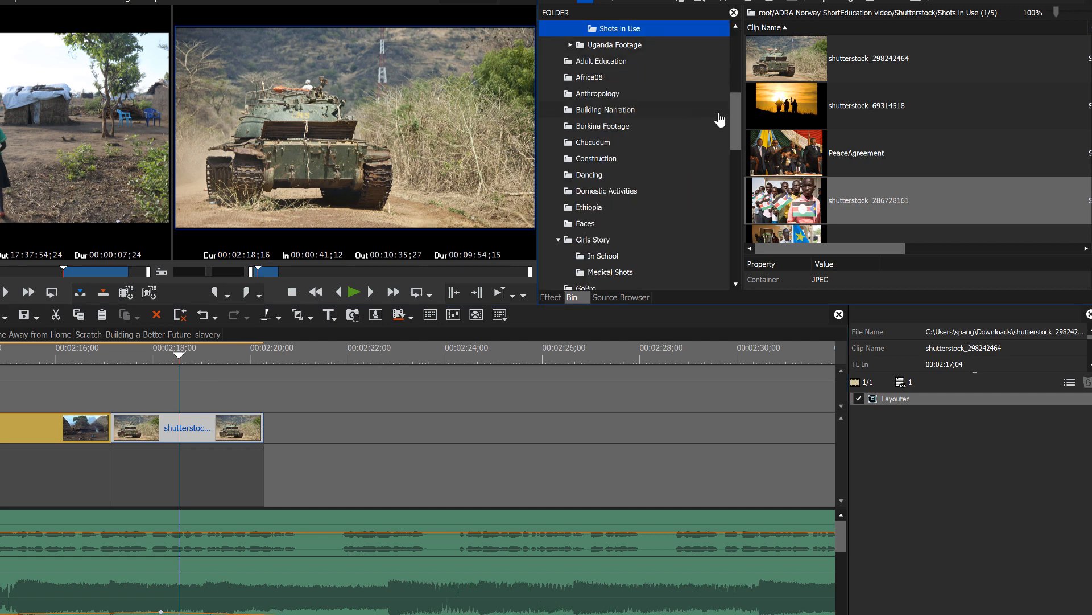
pyautogui.click(551, 297)
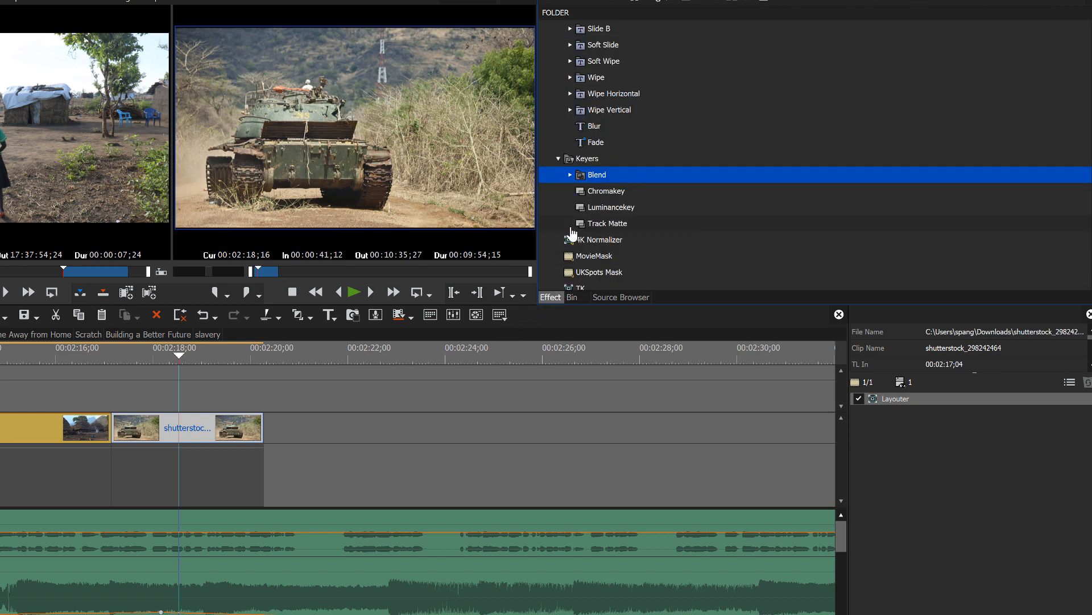
pyautogui.scroll(8, 603, 264)
pyautogui.scroll(15, 603, 263)
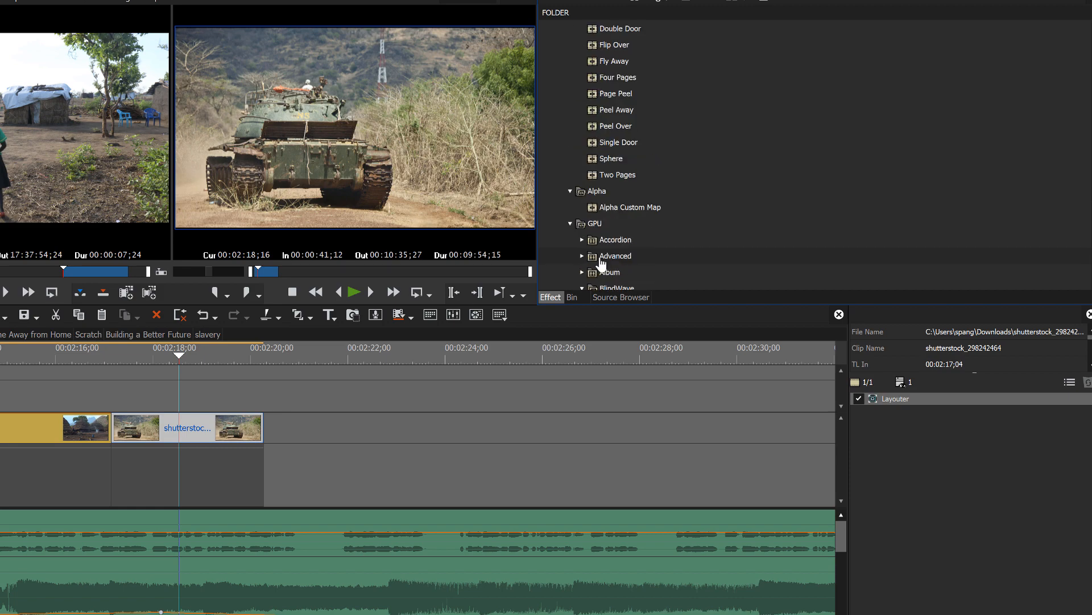
pyautogui.scroll(15, 390, 376)
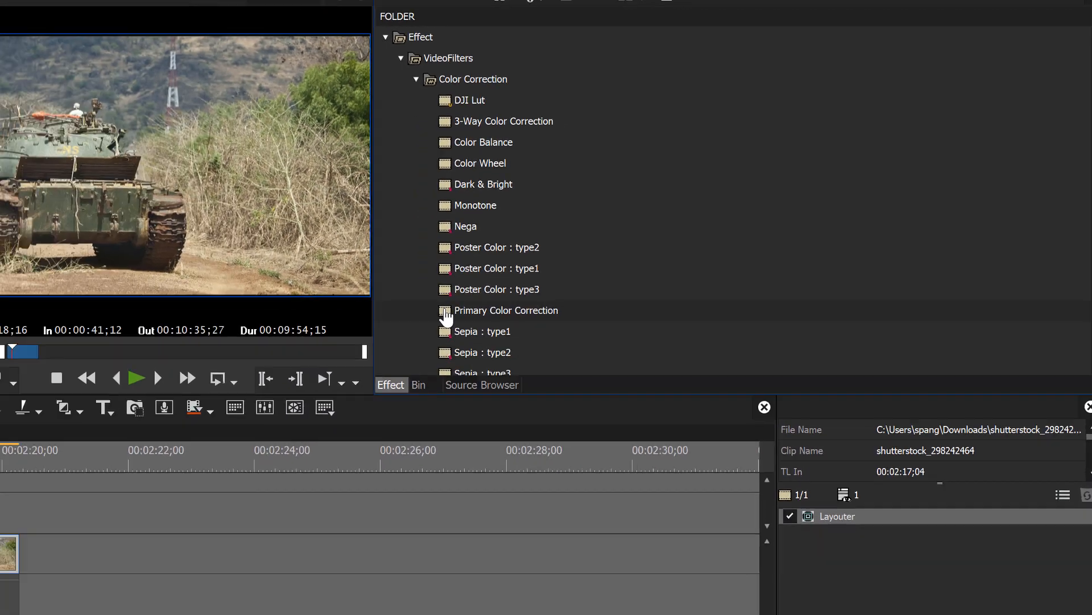
pyautogui.moveTo(447, 317); pyautogui.dragTo(9, 543)
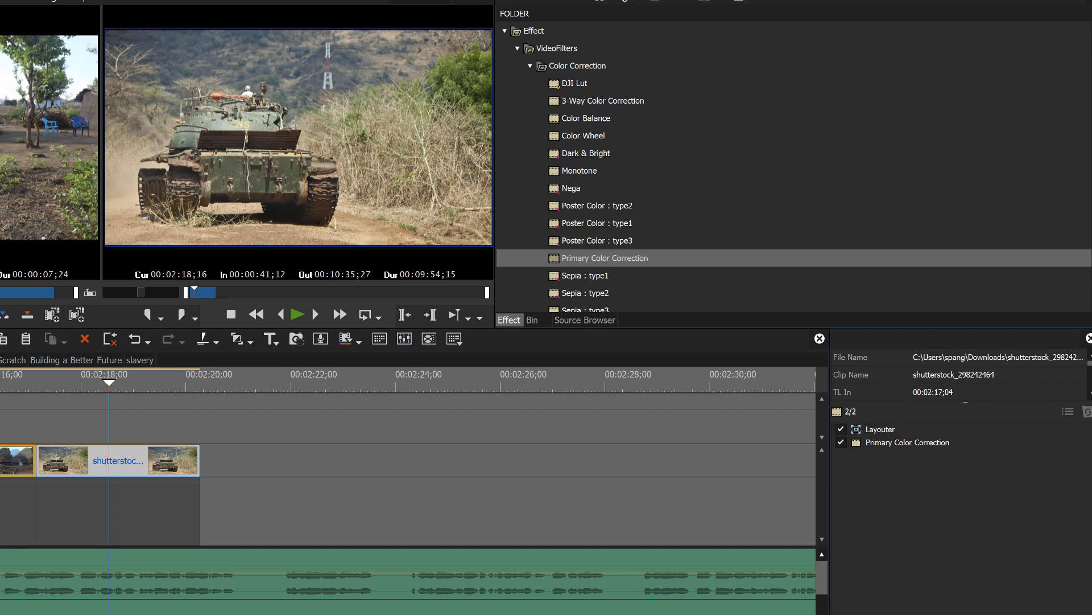
# In the tank still's Primary Color Correction, lower the green curve to about 52.2/45.8 midtones, 26.1/23.3 darks and 76.4/73.7 lights
pyautogui.doubleClick(855, 442)
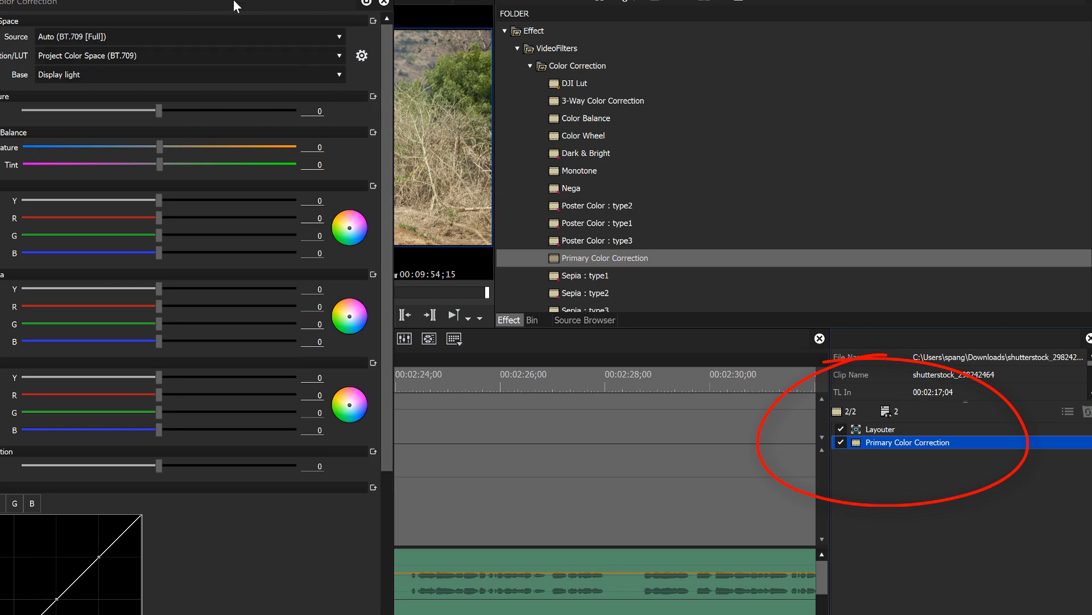
pyautogui.moveTo(237, 5)
pyautogui.mouseDown()
pyautogui.moveTo(749, 6)
pyautogui.moveTo(780, 27)
pyautogui.moveTo(797, 119)
pyautogui.moveTo(831, 8)
pyautogui.mouseUp()
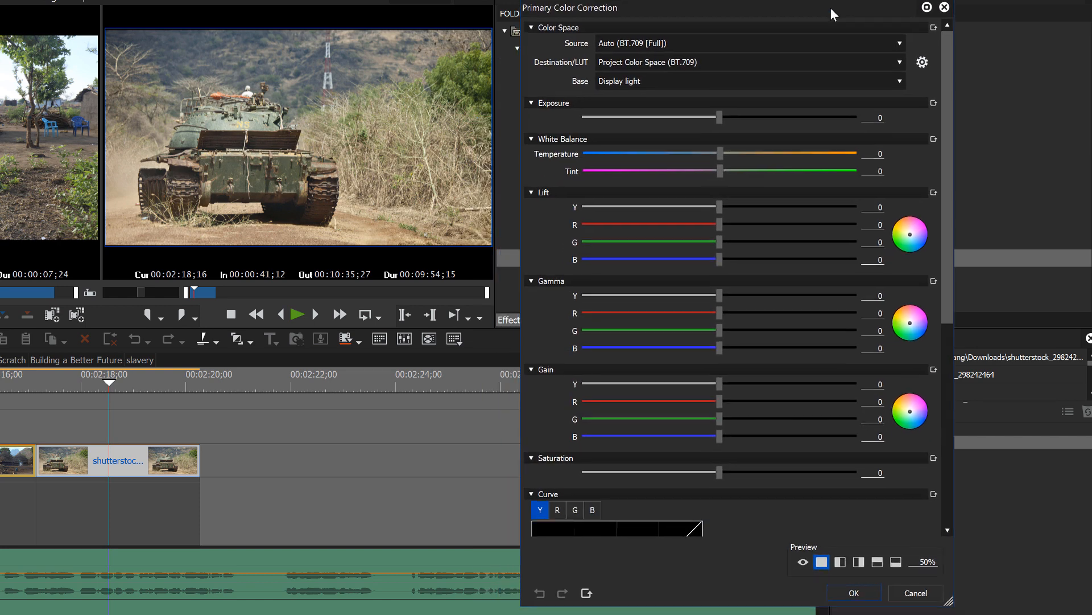
pyautogui.moveTo(944, 136); pyautogui.dragTo(960, 316)
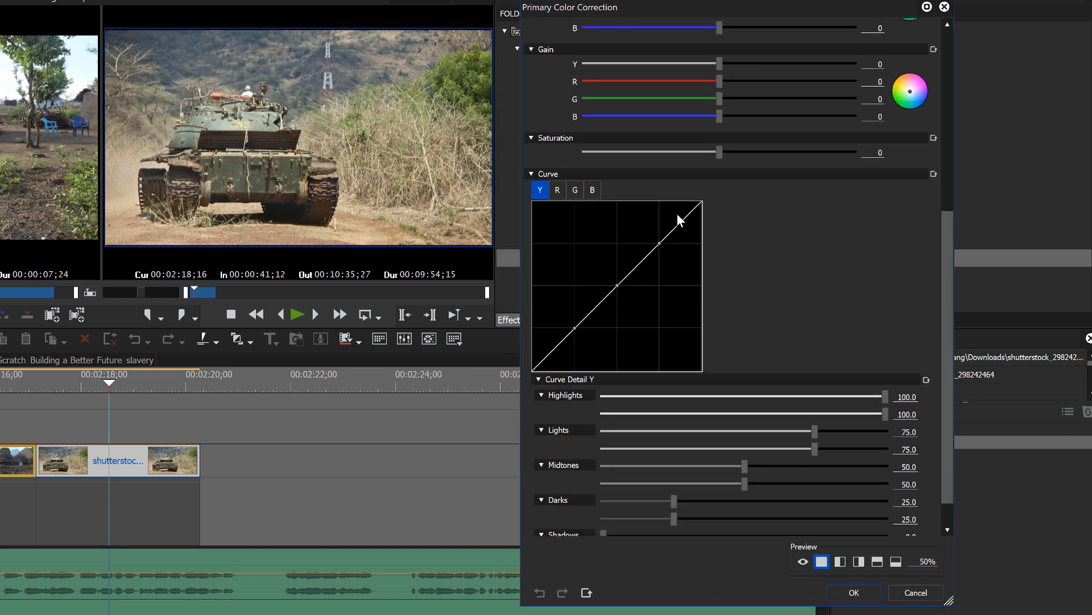
pyautogui.click(575, 190)
pyautogui.moveTo(617, 286); pyautogui.dragTo(620, 293)
pyautogui.moveTo(575, 329); pyautogui.dragTo(577, 331)
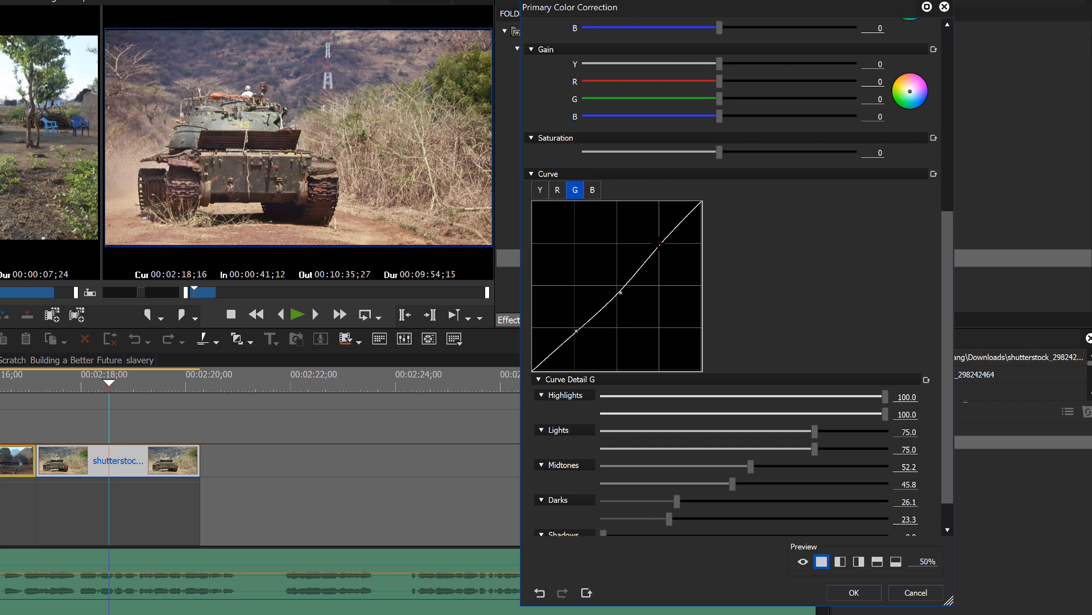
pyautogui.moveTo(659, 243); pyautogui.dragTo(661, 245)
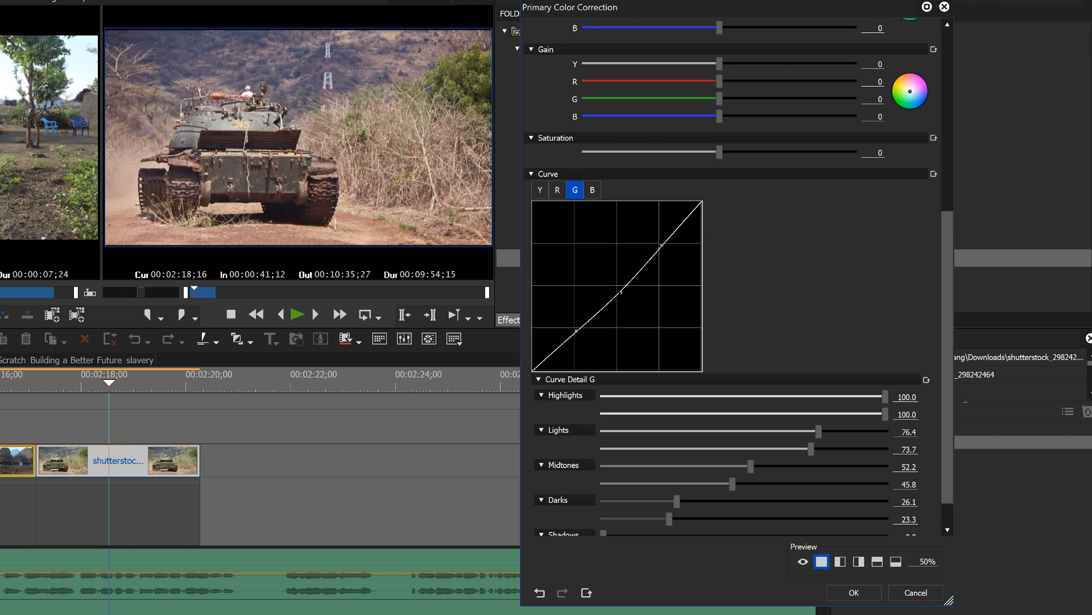
# Lower the Y curve's darks point to about 25.3/20.6, slightly warm the white balance temperature, and accept the color correction
pyautogui.click(540, 191)
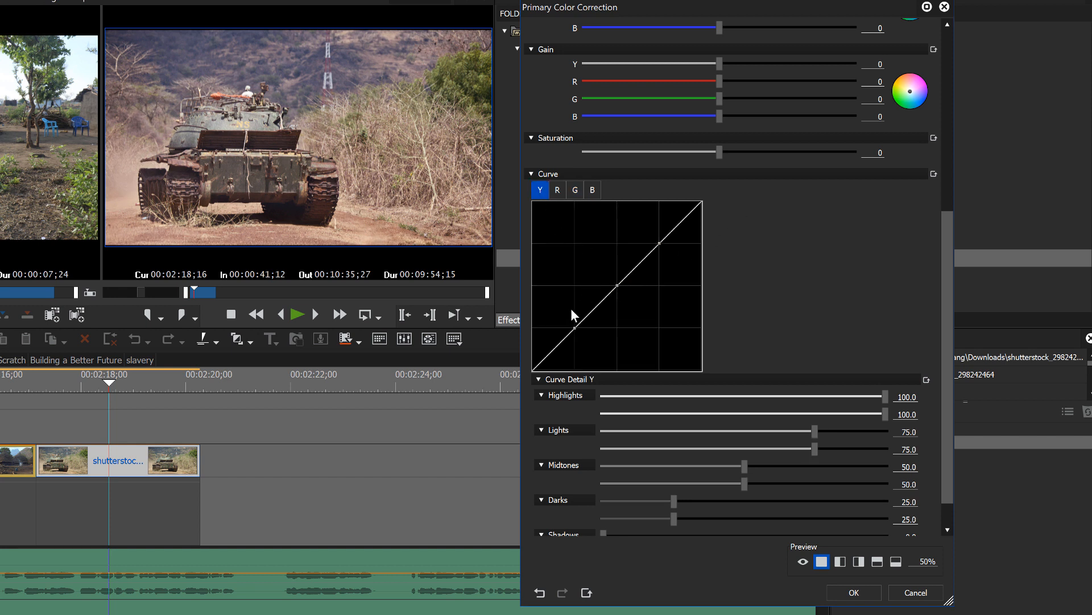
pyautogui.moveTo(575, 328); pyautogui.dragTo(574, 335)
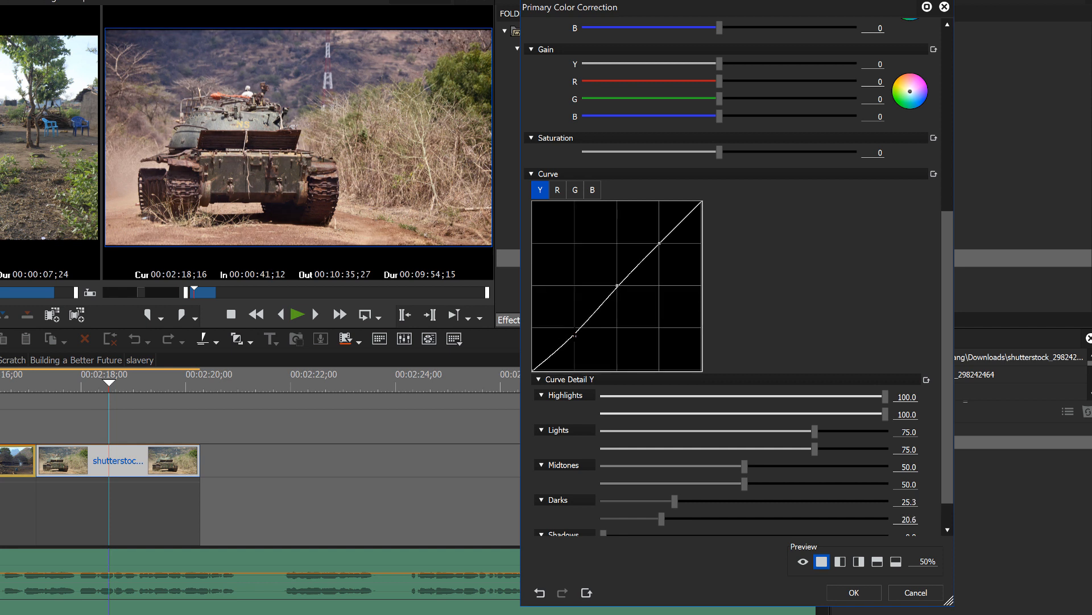
pyautogui.moveTo(951, 291); pyautogui.dragTo(919, 119)
pyautogui.click(734, 143)
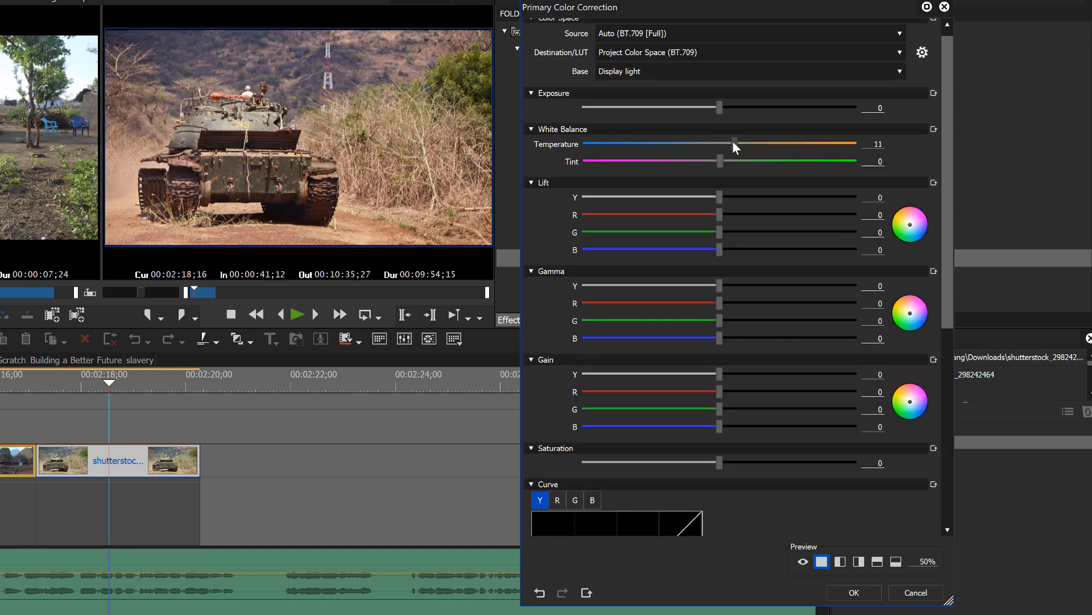
pyautogui.moveTo(738, 142); pyautogui.dragTo(727, 143)
pyautogui.click(854, 592)
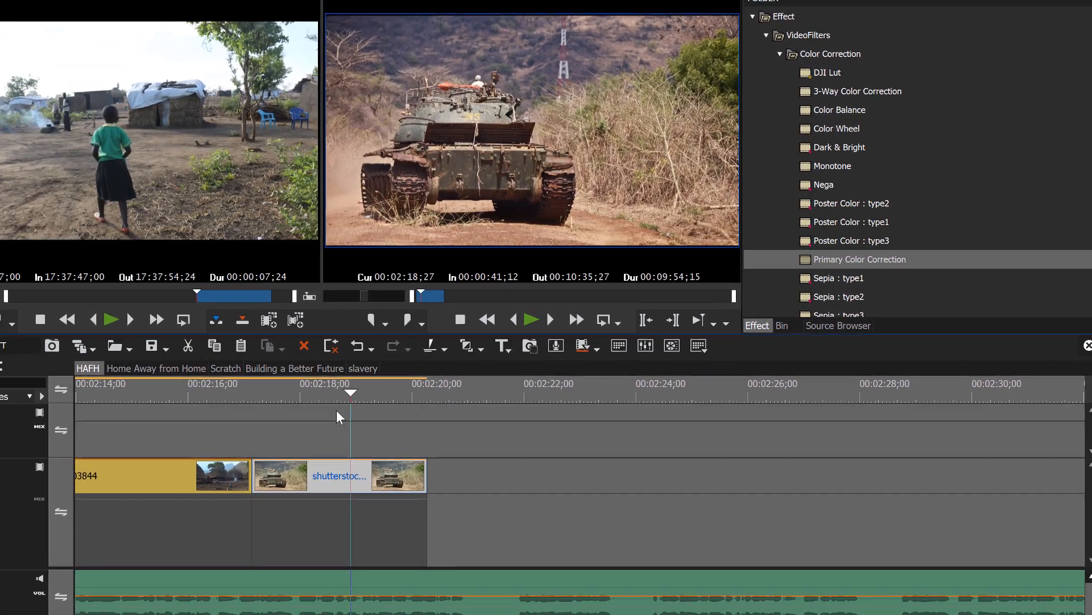
# Show the bin and stretch the tank still's end past 00:02:30 on the timeline, scrubbing around 00:02:19 to choose its length
pyautogui.moveTo(337, 410); pyautogui.dragTo(317, 409)
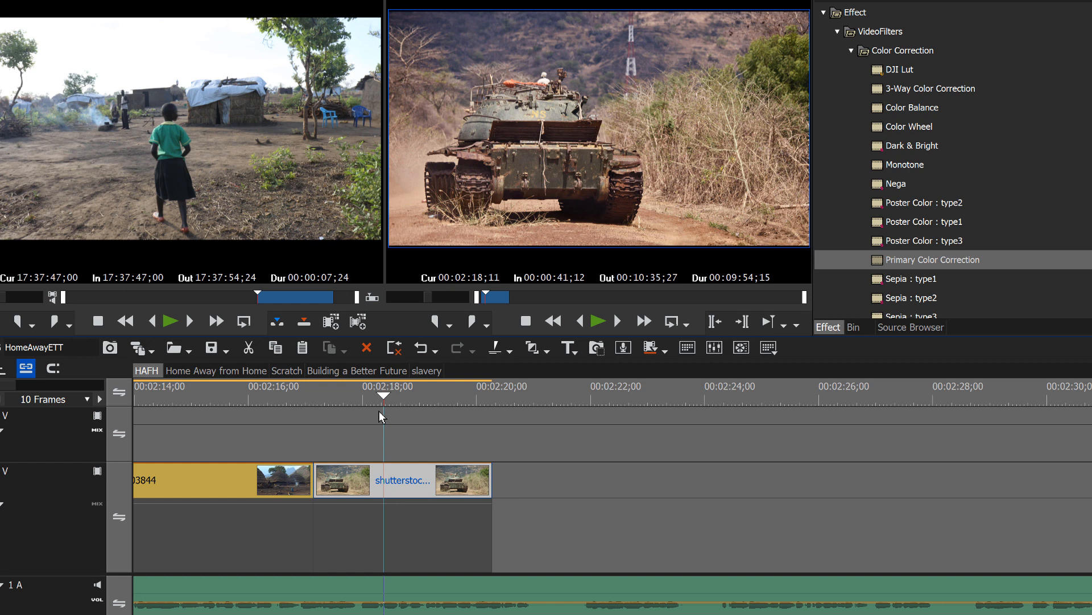
pyautogui.press('b')
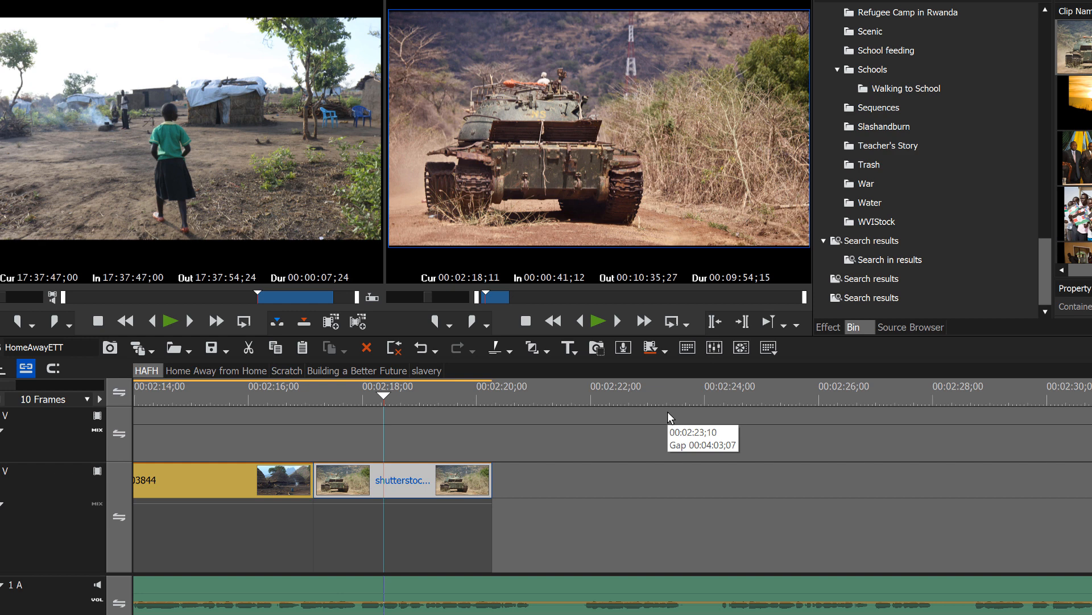
pyautogui.moveTo(667, 411); pyautogui.dragTo(429, 421)
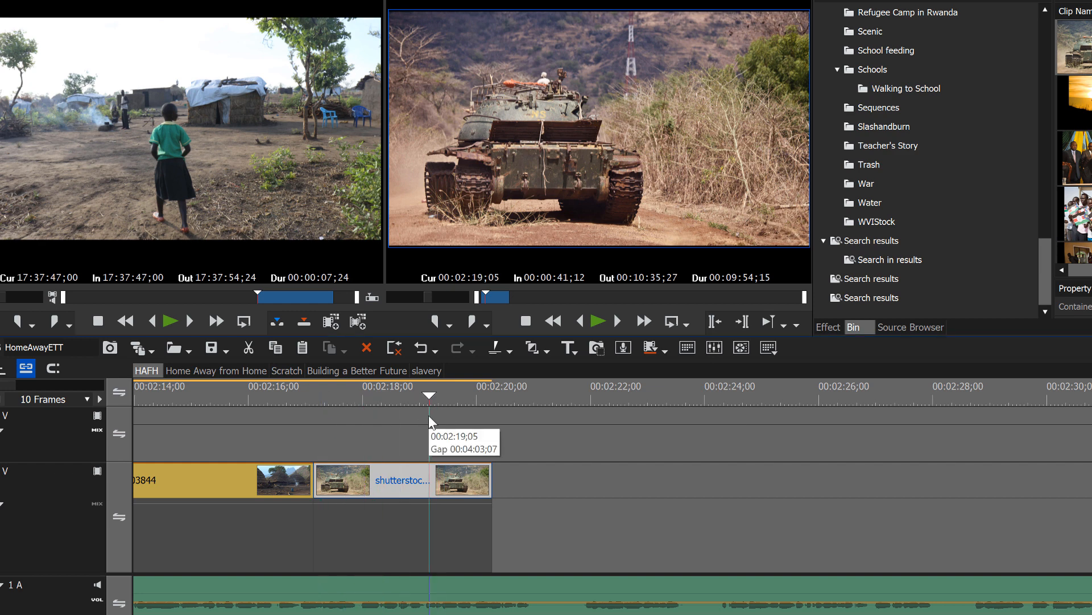
pyautogui.moveTo(492, 489); pyautogui.dragTo(1091, 487)
pyautogui.click(349, 411)
pyautogui.moveTo(615, 403); pyautogui.dragTo(419, 419)
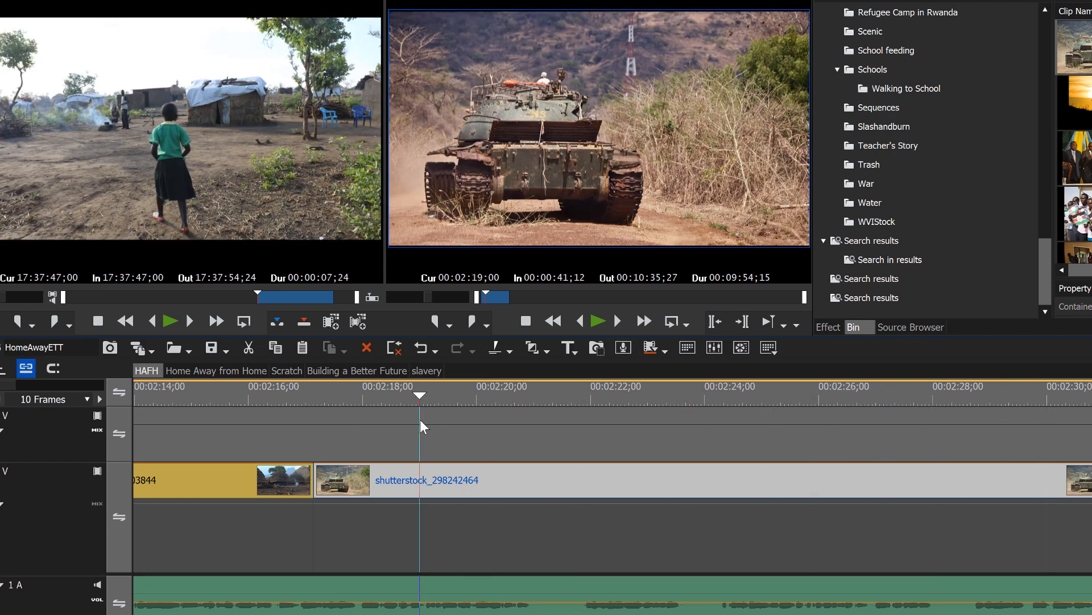
# Trim the end of the tank still to about 00:02:19 and select the sunset silhouette still in the bin
pyautogui.moveTo(1090, 487); pyautogui.dragTo(427, 488)
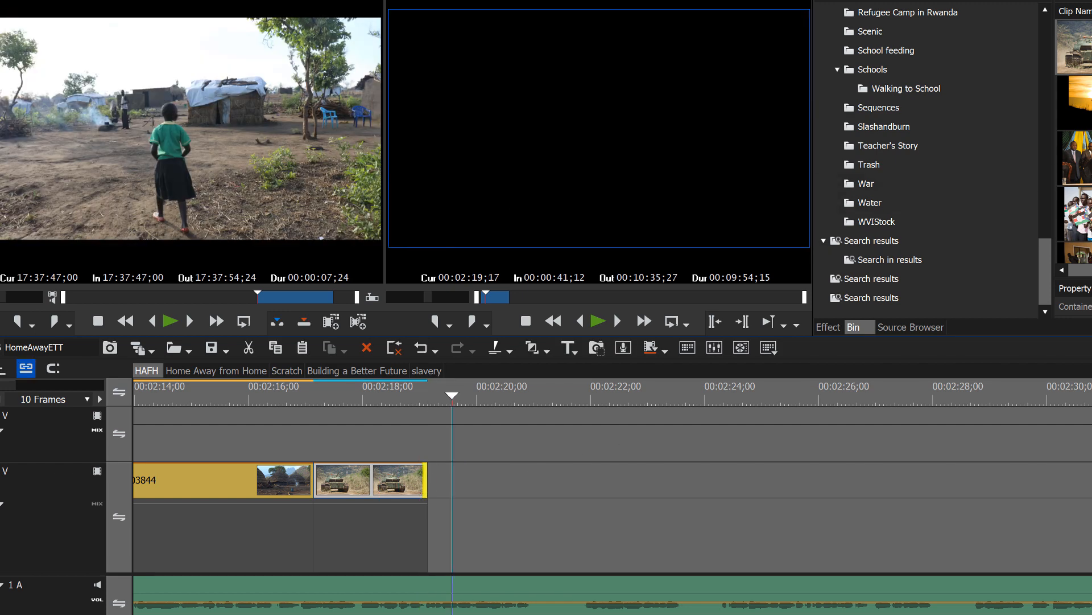
pyautogui.click(1075, 102)
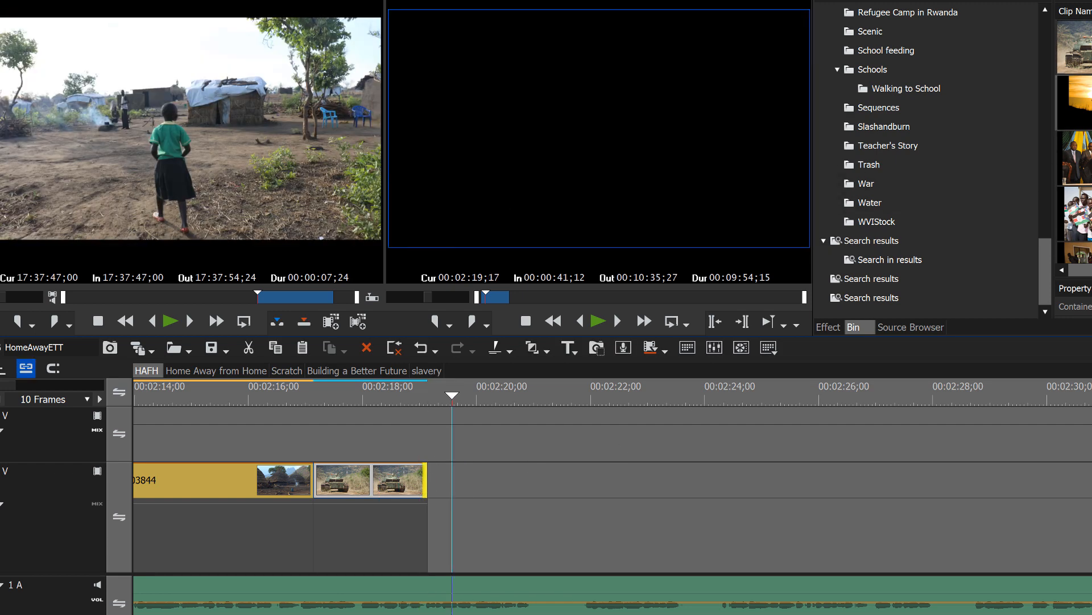
# Place the sunset silhouette still directly after the tank still on the timeline and scrub through it around 00:02:20
pyautogui.moveTo(1075, 102); pyautogui.dragTo(438, 503)
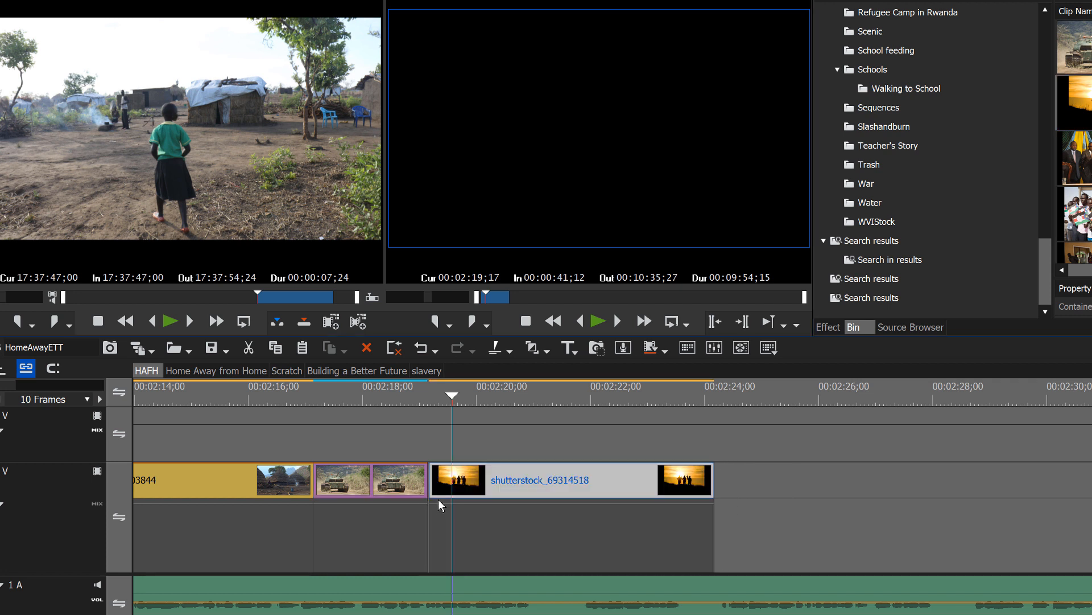
pyautogui.click(552, 480)
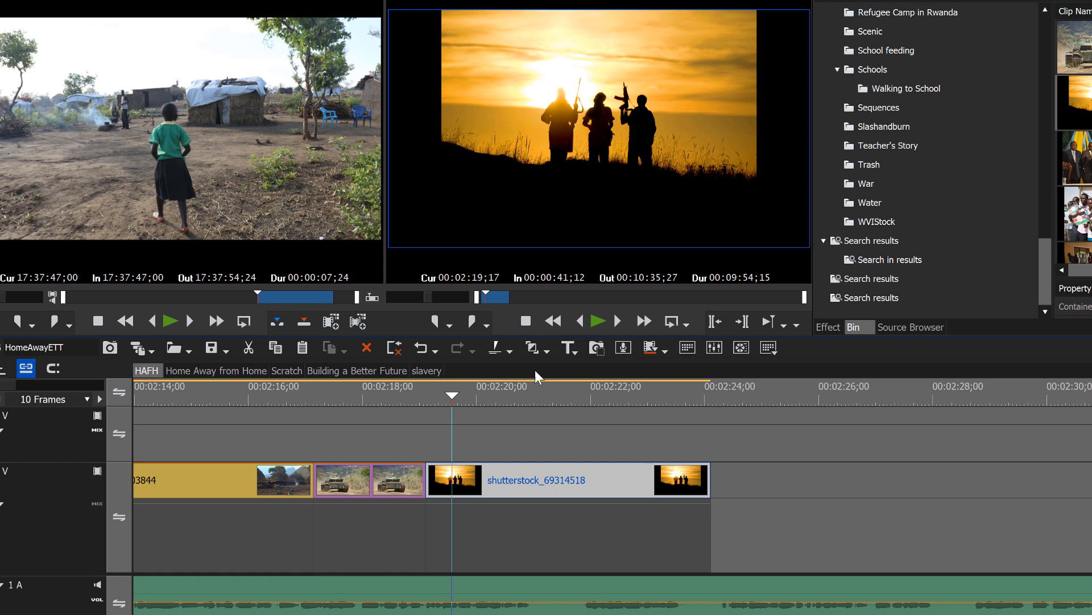
pyautogui.moveTo(453, 397); pyautogui.dragTo(508, 412)
pyautogui.click(402, 401)
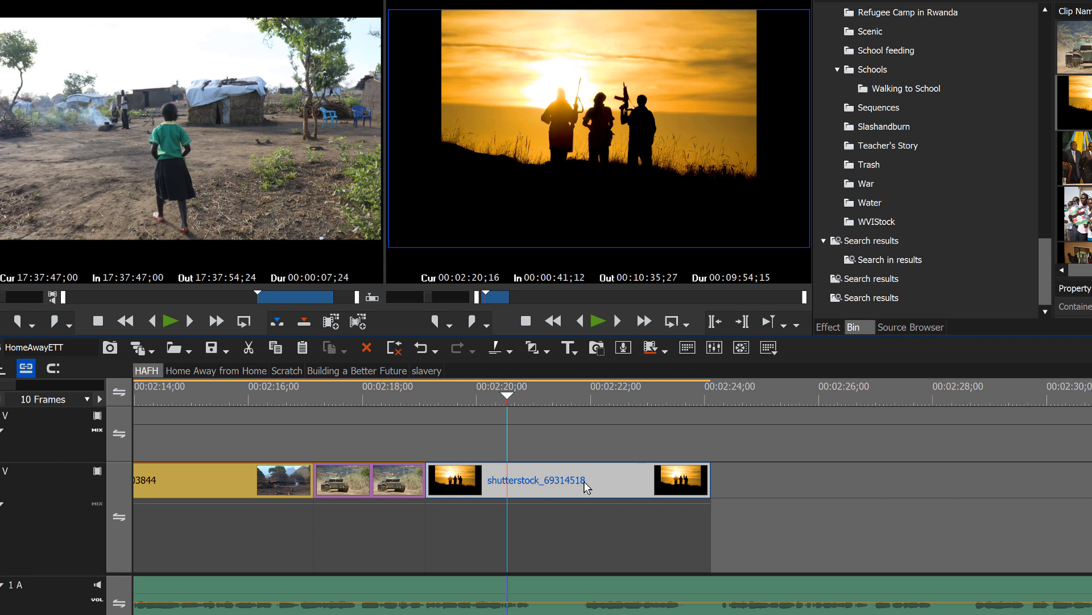
pyautogui.moveTo(510, 395); pyautogui.dragTo(435, 418)
# Open the sunset still's Layouter with the preview at 25% and enlarge the image to about 40.40% stretch
pyautogui.press('F7')
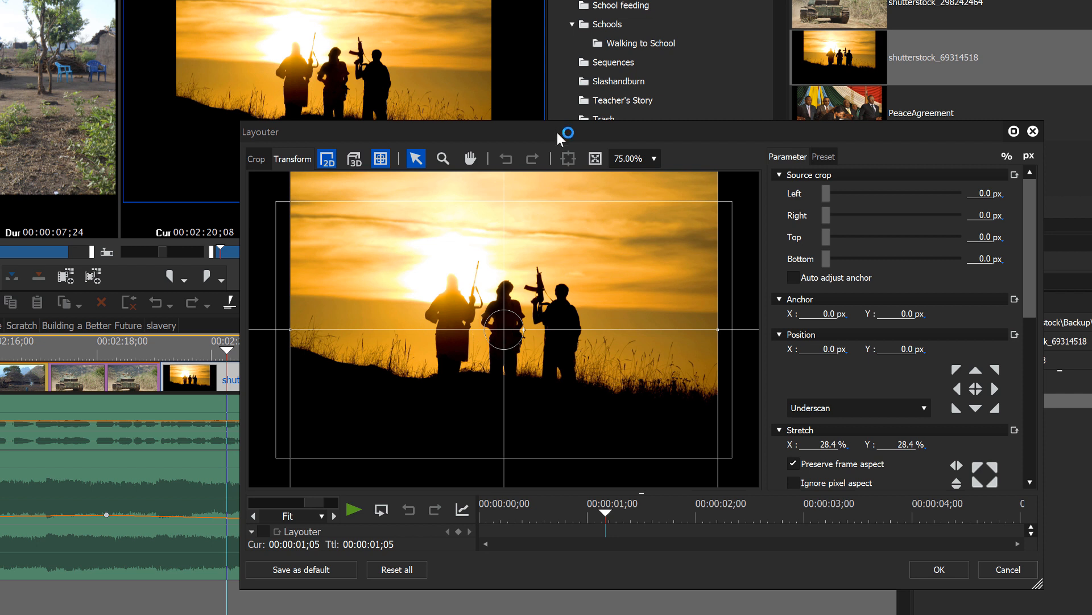
pyautogui.moveTo(558, 132); pyautogui.dragTo(555, 130)
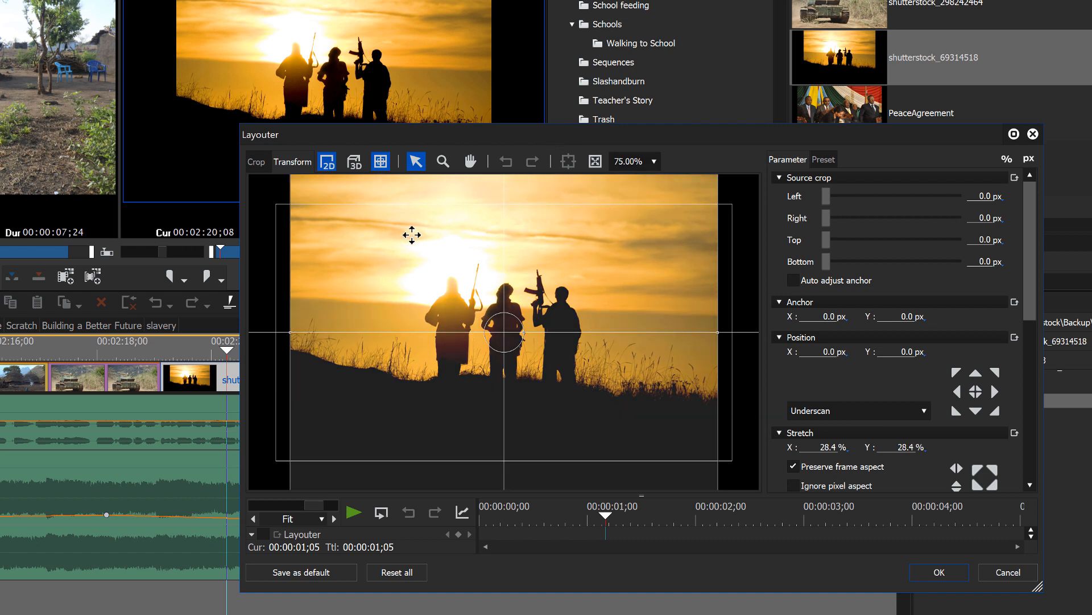
pyautogui.click(654, 161)
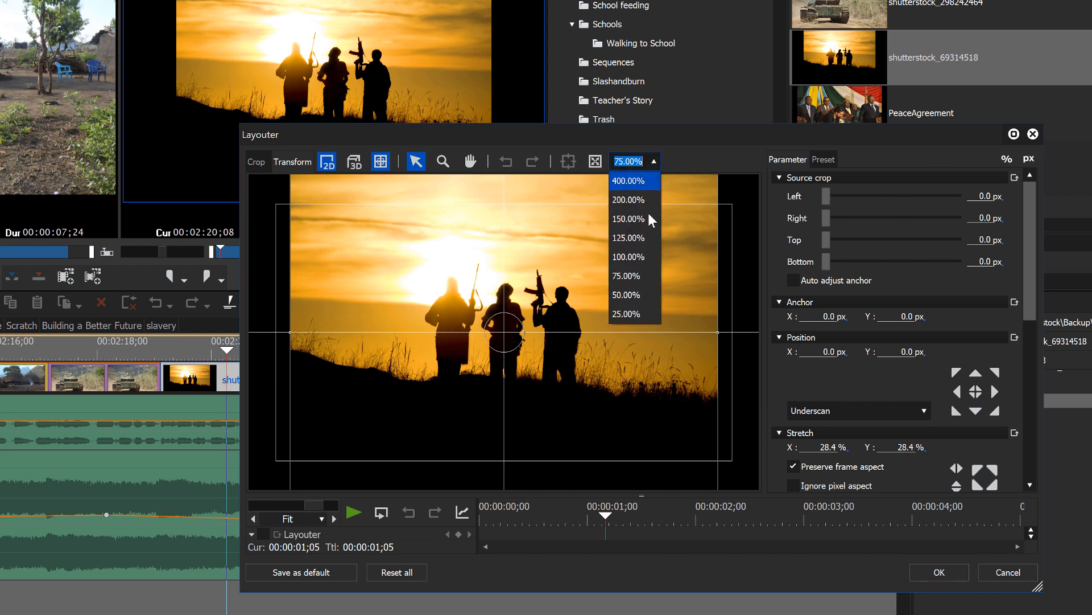
pyautogui.click(639, 313)
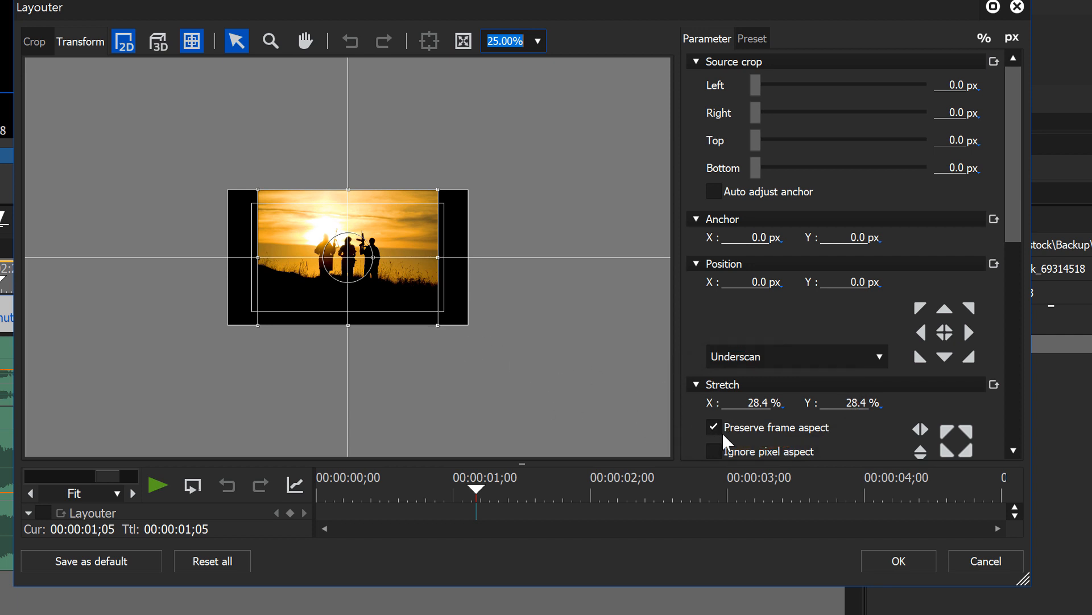
pyautogui.click(438, 324)
pyautogui.moveTo(438, 324); pyautogui.dragTo(475, 364)
pyautogui.moveTo(576, 19); pyautogui.dragTo(790, 126)
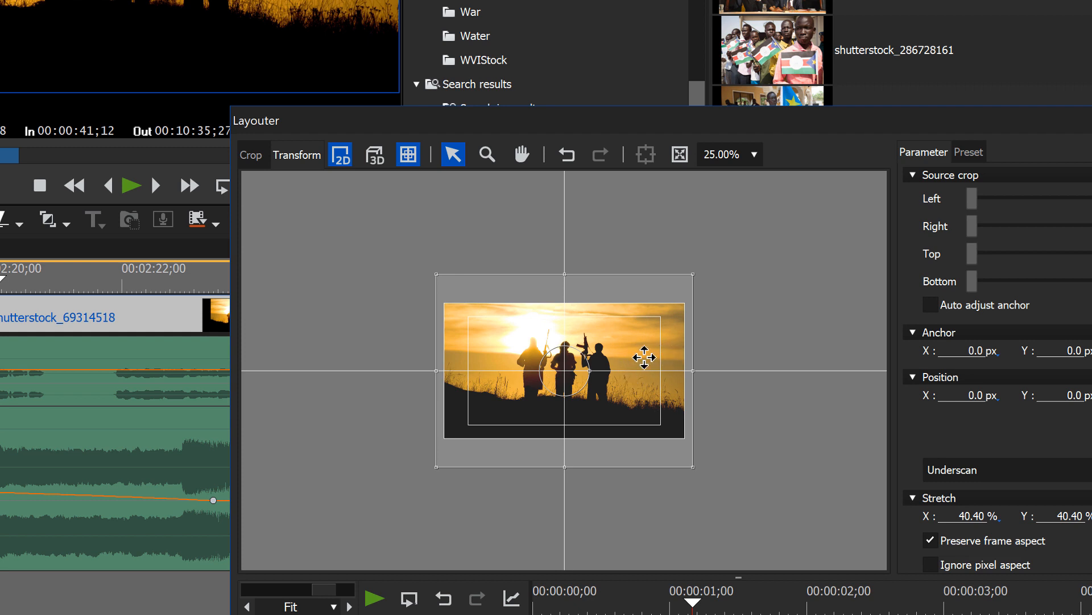
# Reposition the sunset still to about X -8 px, Y 40 px, reduce its stretch to 39.10%, accept the layout and start playback
pyautogui.moveTo(629, 361); pyautogui.dragTo(635, 353)
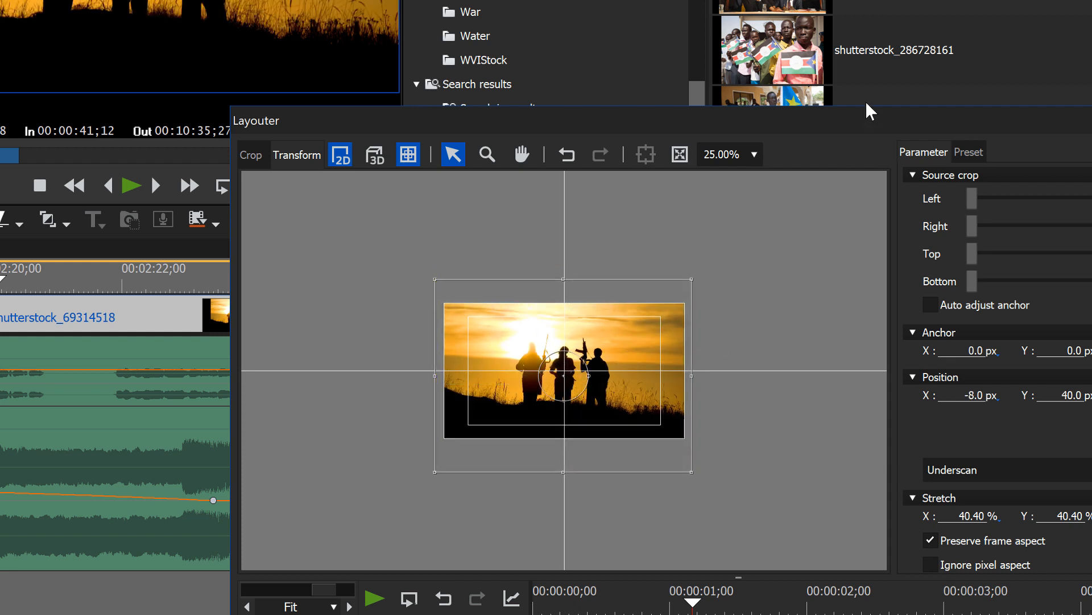
pyautogui.moveTo(866, 117); pyautogui.dragTo(841, 46)
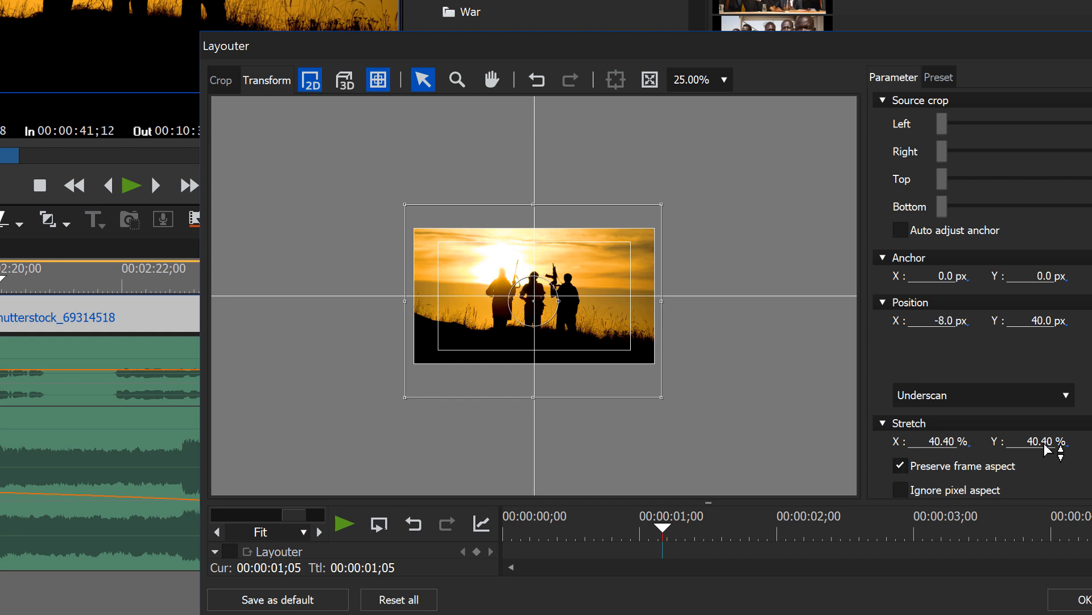
pyautogui.moveTo(1047, 450)
pyautogui.mouseDown()
pyautogui.moveTo(1049, 395)
pyautogui.moveTo(1044, 479)
pyautogui.moveTo(1045, 462)
pyautogui.mouseUp()
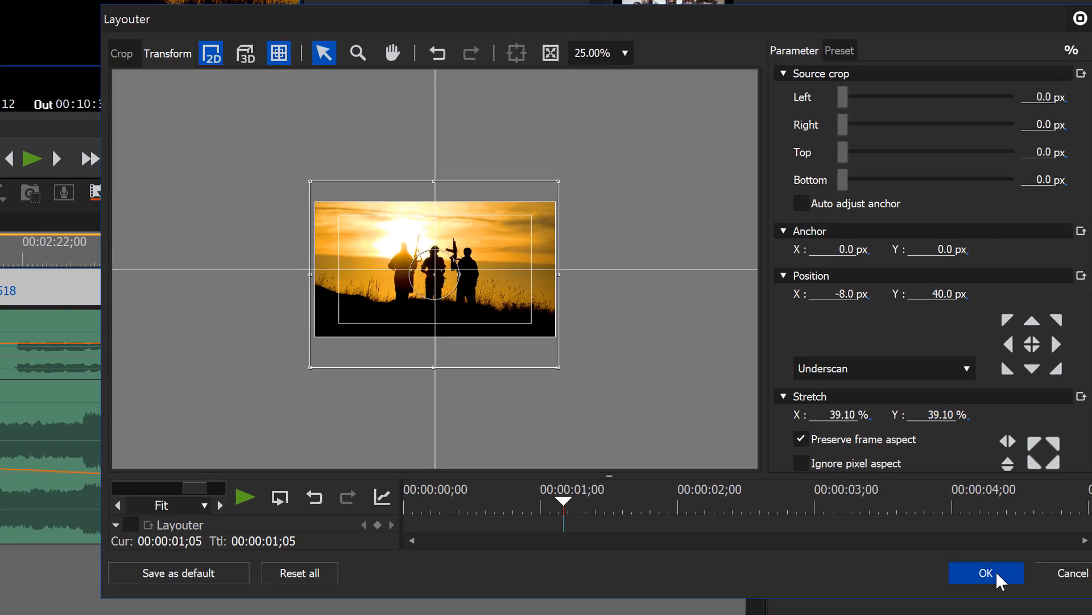
pyautogui.click(990, 575)
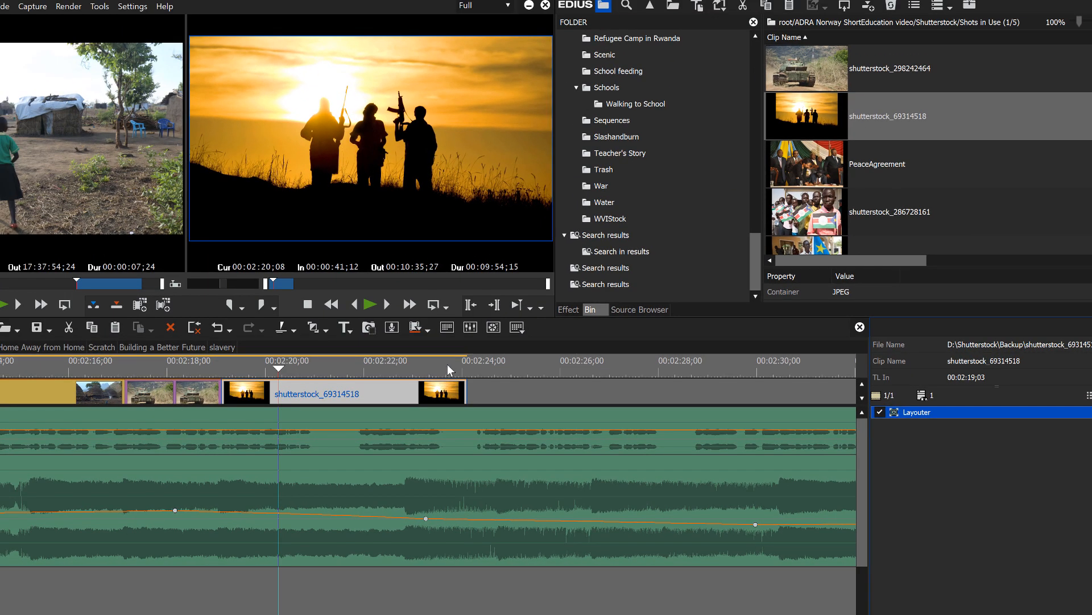
pyautogui.press('space')
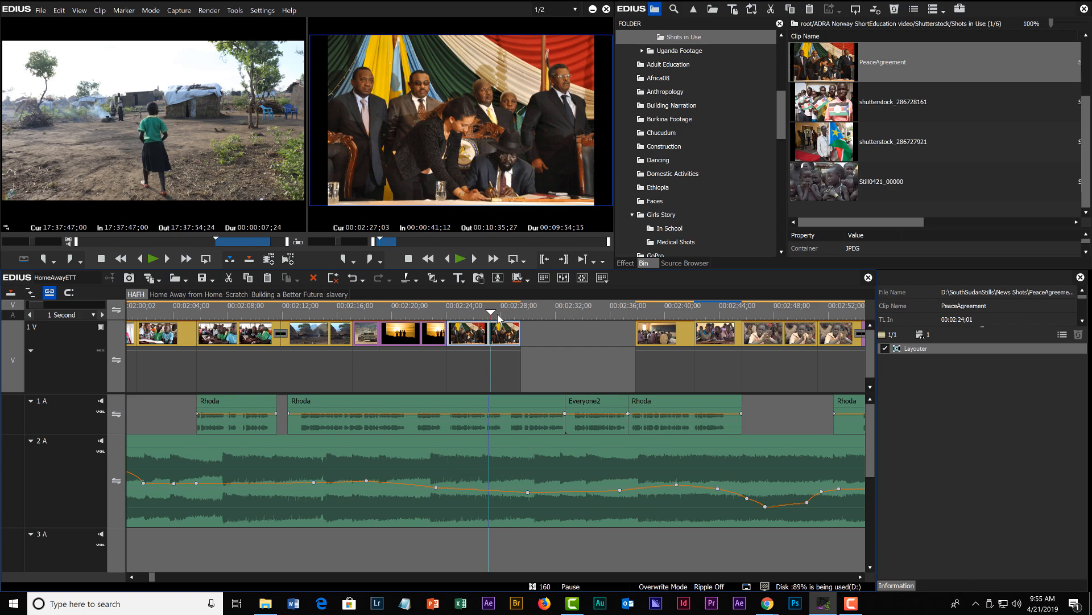
# In the PeaceAgreement still's Layouter, with the preview at 50%, enlarge the image to about 211.20% and move it to about X 10 px, Y -64 px
pyautogui.moveTo(498, 316); pyautogui.dragTo(467, 318)
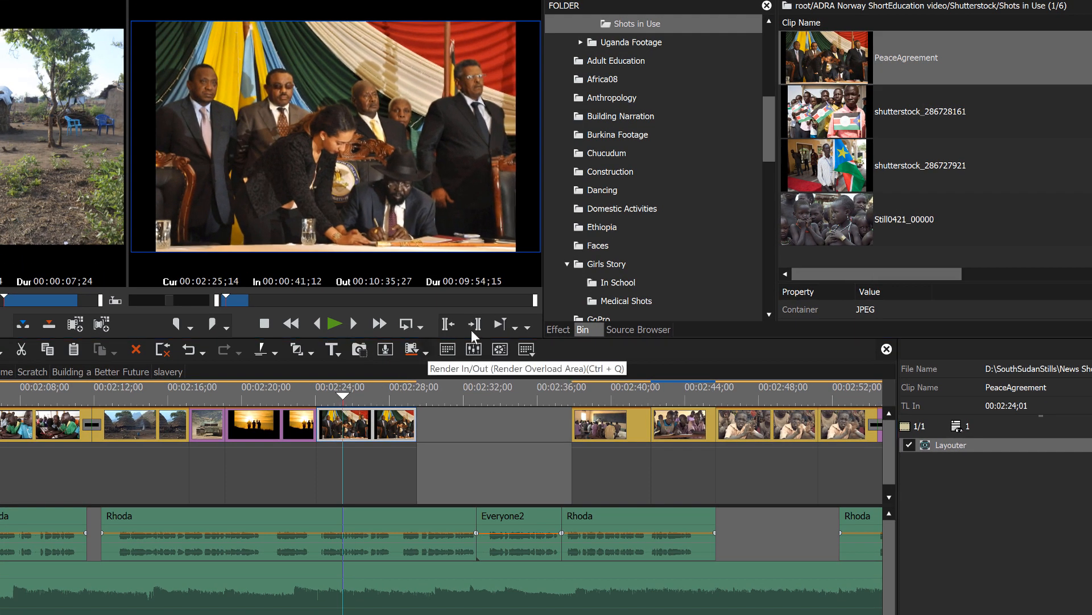
pyautogui.press('F7')
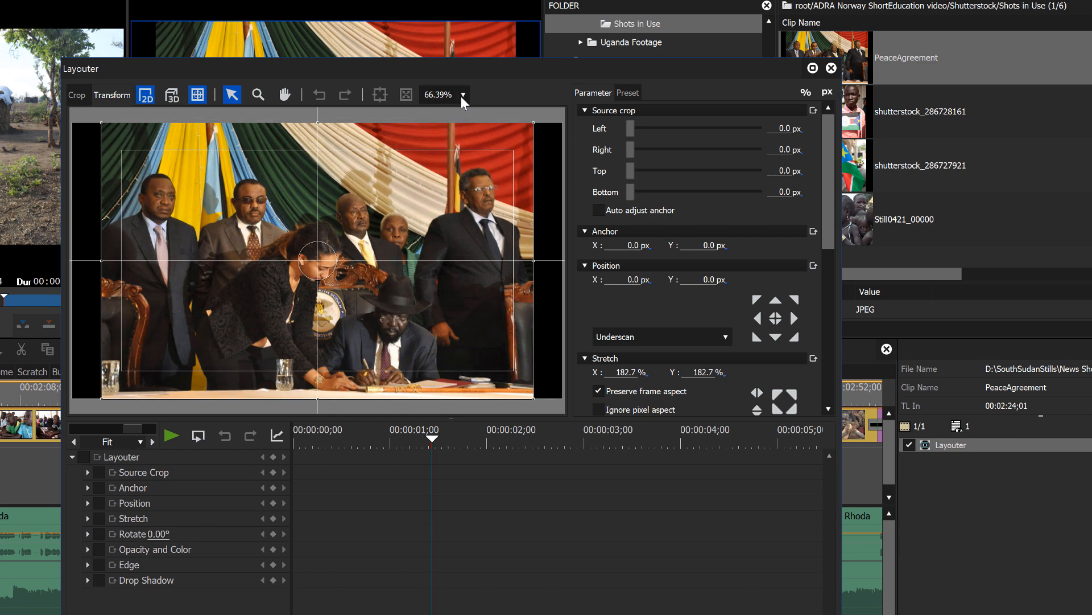
pyautogui.click(463, 94)
pyautogui.click(445, 239)
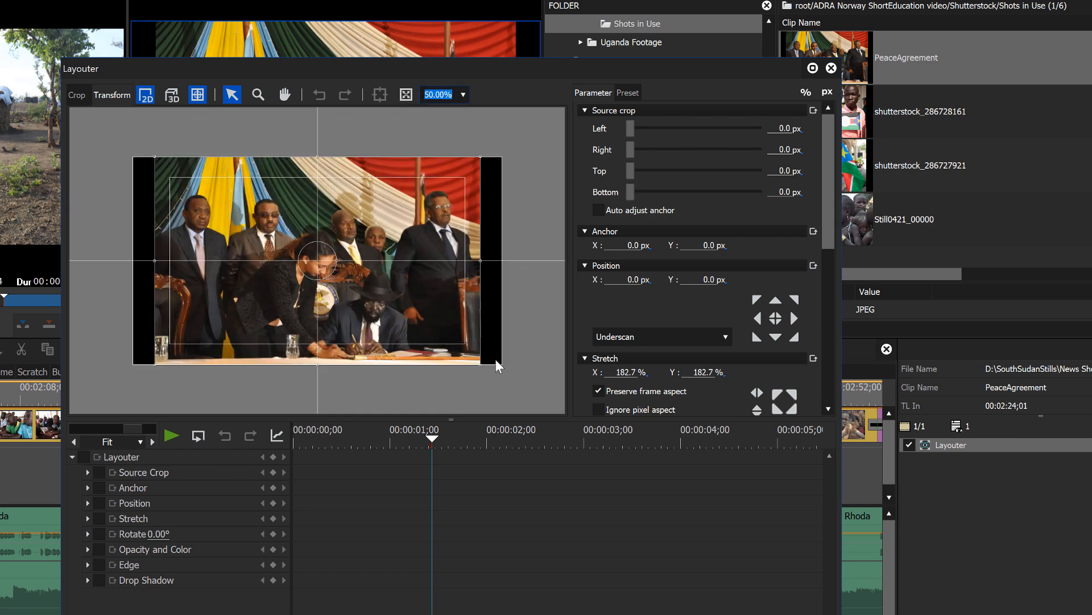
pyautogui.moveTo(481, 365); pyautogui.dragTo(506, 384)
pyautogui.moveTo(392, 320); pyautogui.dragTo(393, 307)
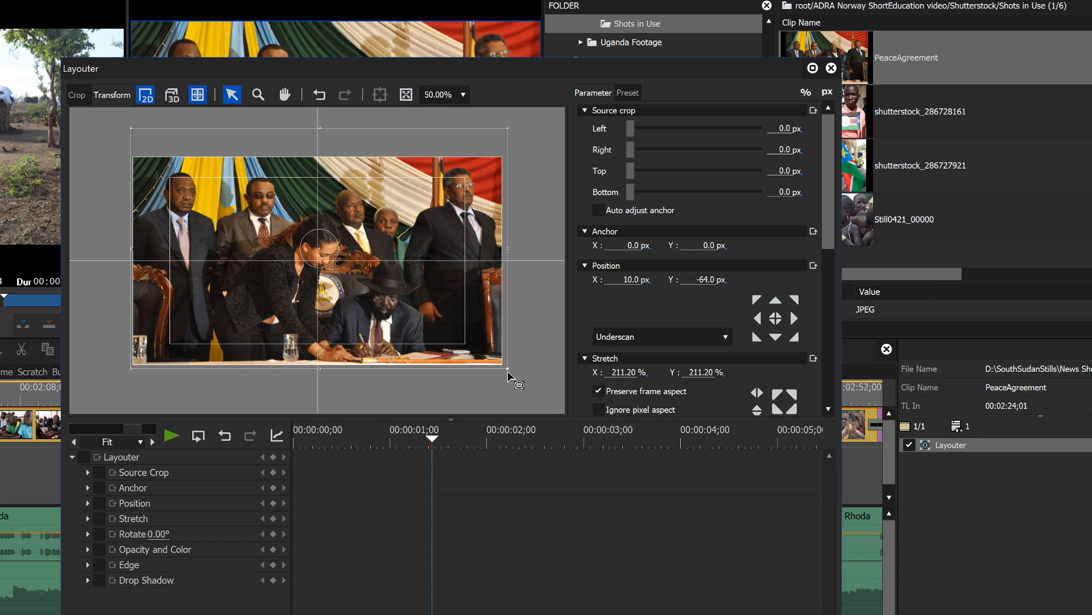
# Enlarge the PeaceAgreement still further to about 240.20%, shift it up and left around the signing, and accept the layout
pyautogui.moveTo(508, 376); pyautogui.dragTo(534, 398)
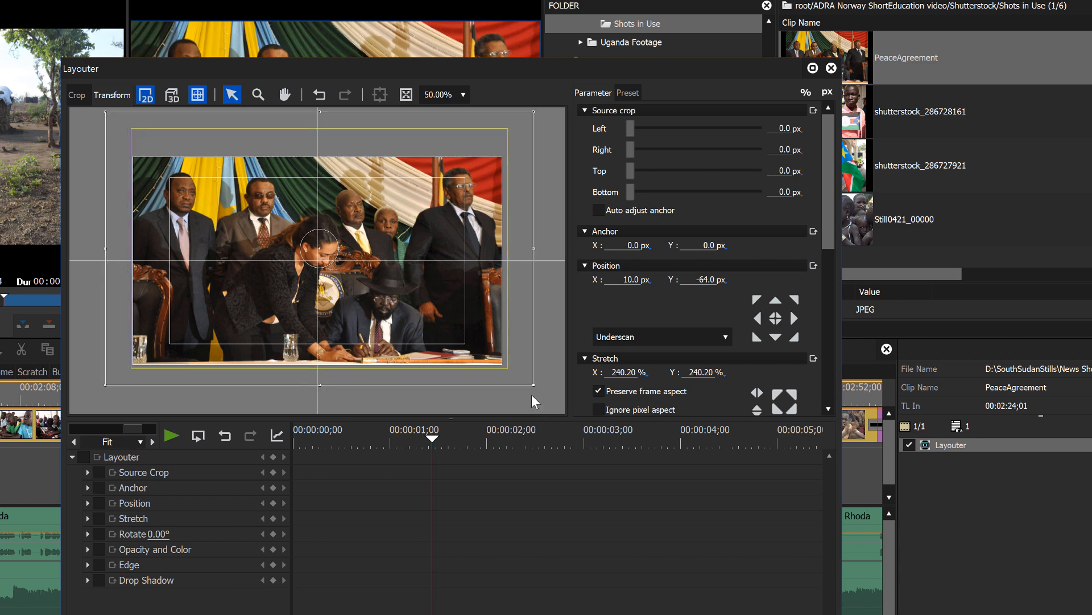
pyautogui.moveTo(453, 352); pyautogui.dragTo(433, 334)
pyautogui.press('Return')
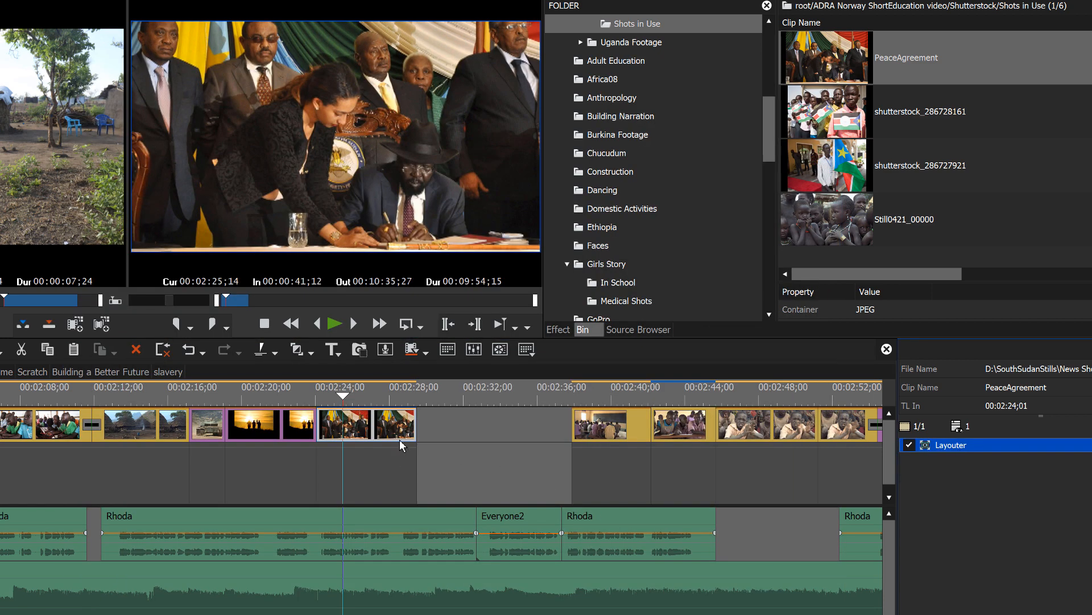
# Place the flag crowd still shutterstock_286728161 over the end of the PeaceAgreement still at about 00:02:28;27 and park the playhead at 00:02:30;14
pyautogui.moveTo(348, 398); pyautogui.dragTo(390, 398)
pyautogui.moveTo(836, 114); pyautogui.dragTo(408, 437)
pyautogui.click(422, 387)
pyautogui.moveTo(418, 390); pyautogui.dragTo(435, 405)
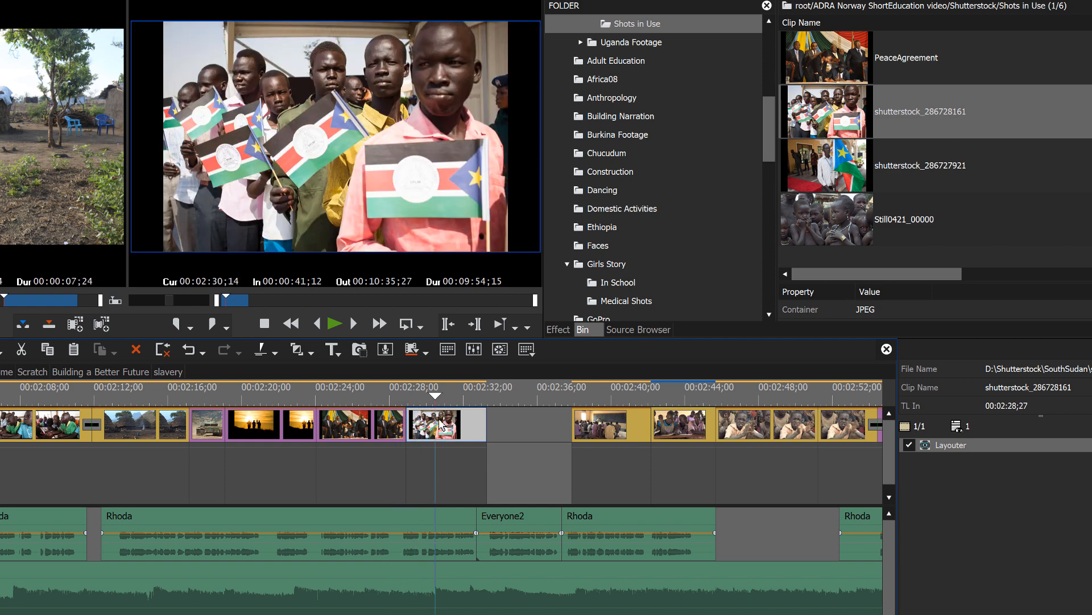
# In the flag crowd still's Layouter, enlarge the image to about 35.70%, position it at about X -14 px, Y 136 px, and accept
pyautogui.press('F7')
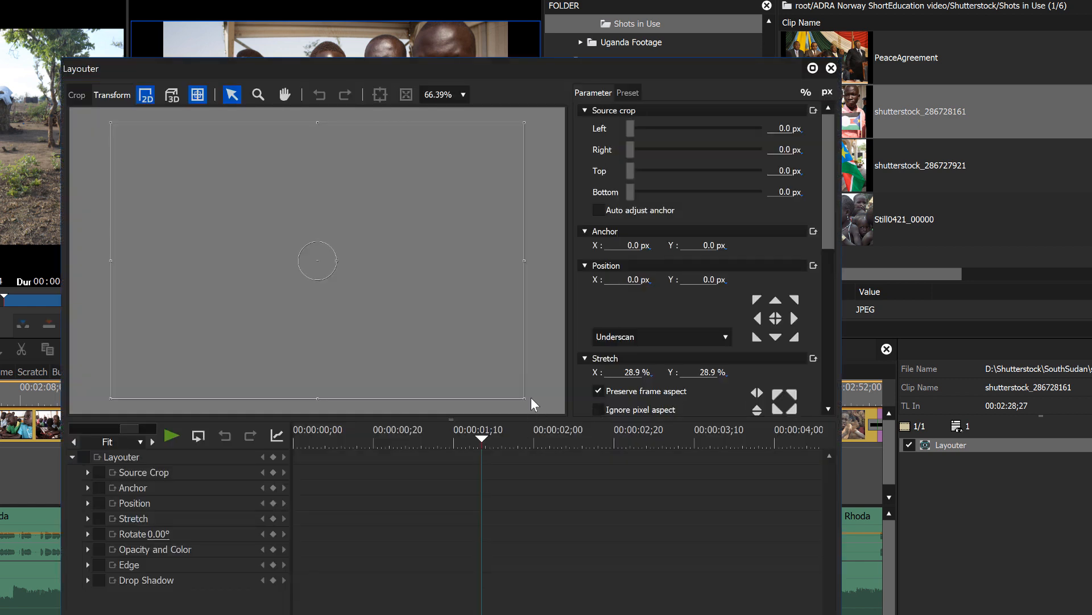
pyautogui.click(462, 93)
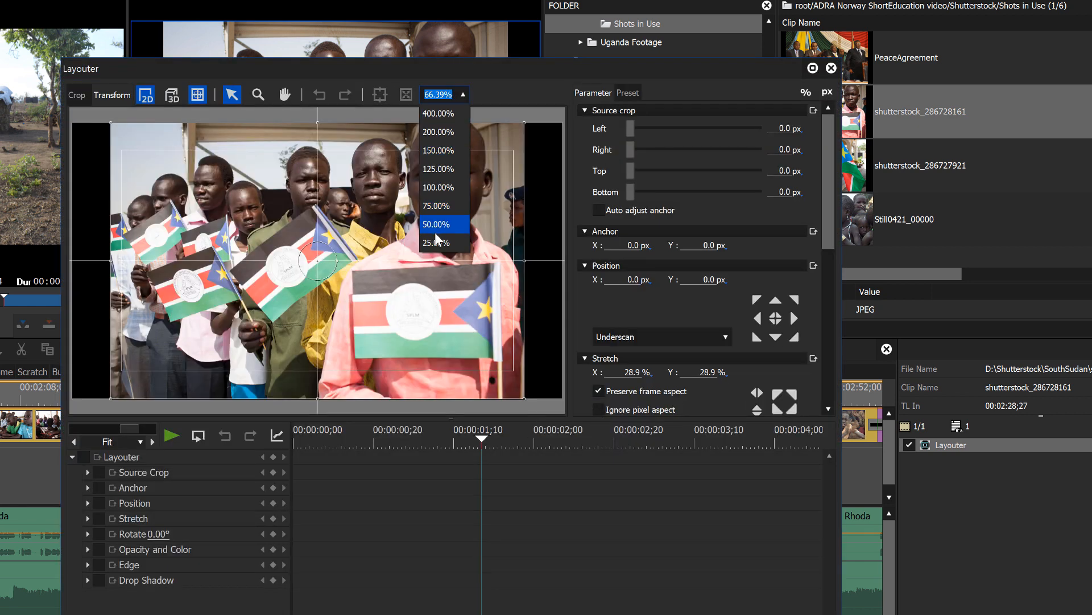
pyautogui.click(436, 227)
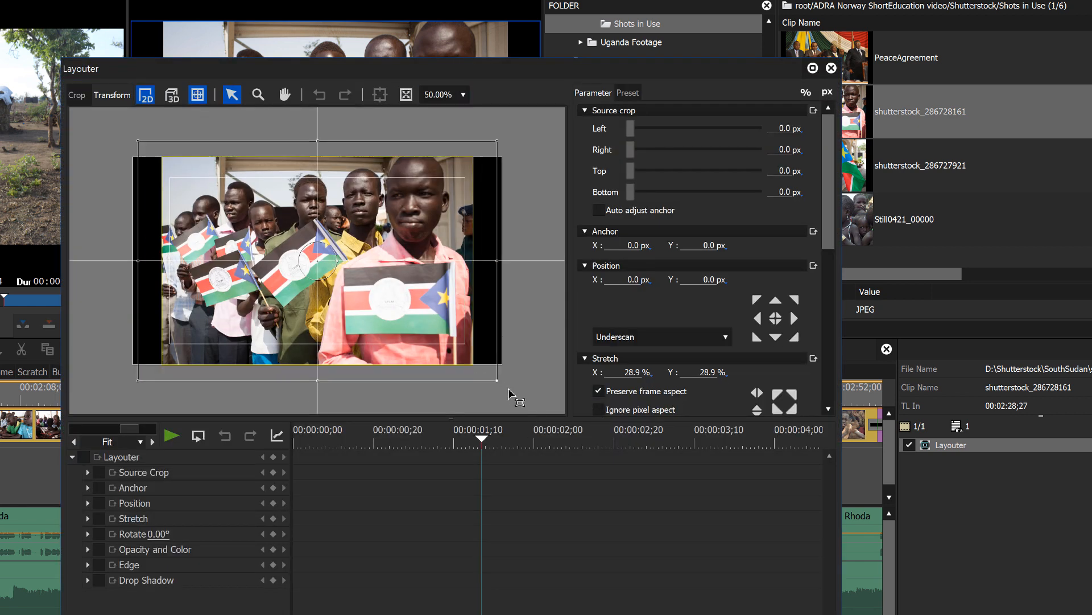
pyautogui.moveTo(509, 389); pyautogui.dragTo(511, 391)
pyautogui.moveTo(425, 267)
pyautogui.mouseDown()
pyautogui.moveTo(424, 286)
pyautogui.moveTo(433, 265)
pyautogui.mouseUp()
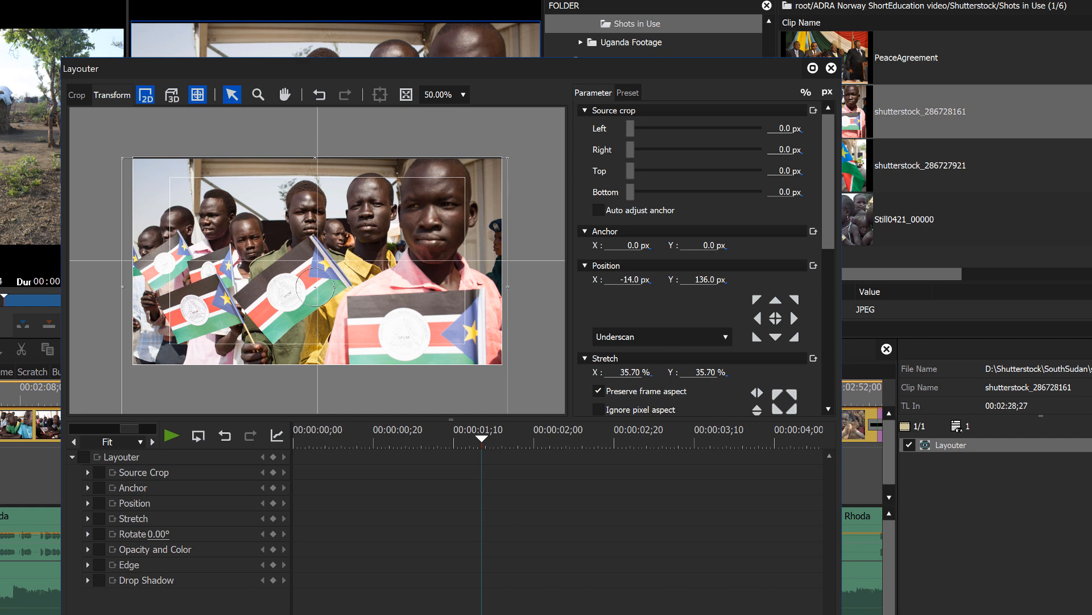
pyautogui.press('Return')
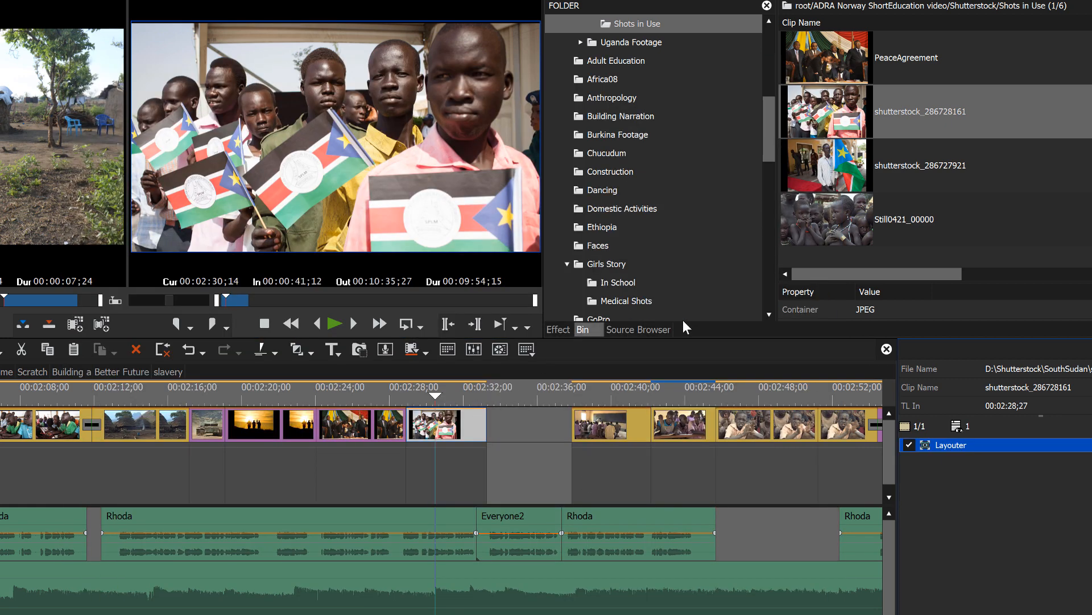
# Apply the Primary Color Correction effect to the flag crowd still and open its settings at the curve section
pyautogui.click(559, 330)
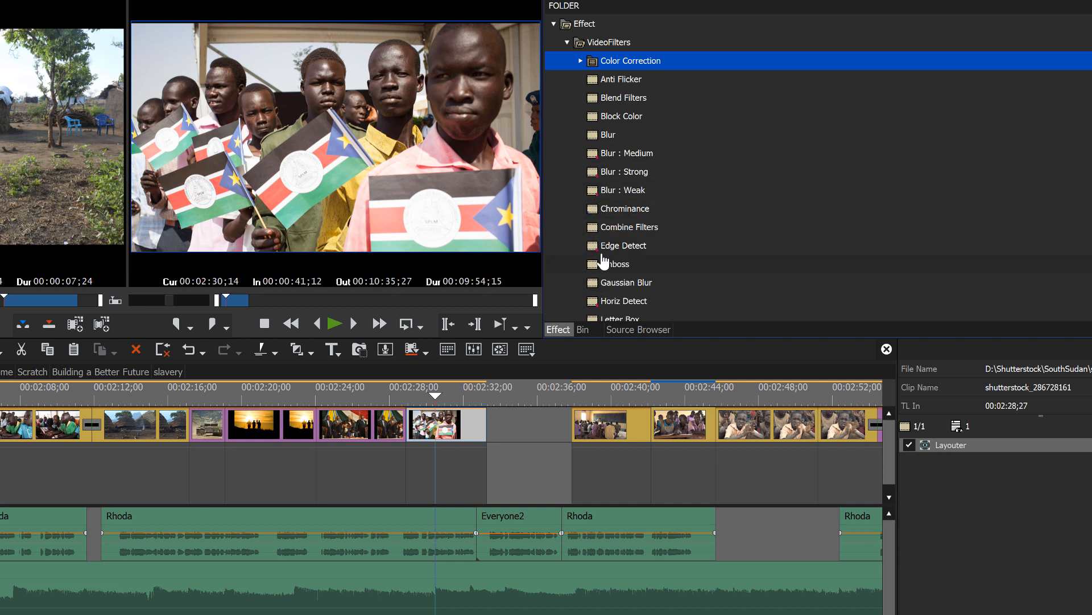
pyautogui.click(581, 61)
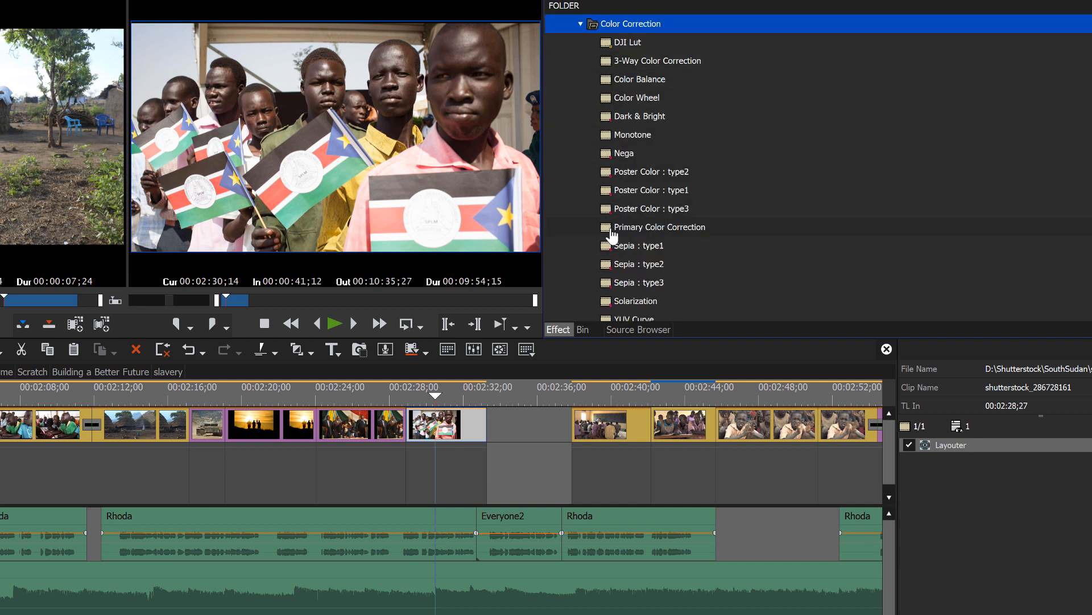
pyautogui.moveTo(613, 231); pyautogui.dragTo(451, 433)
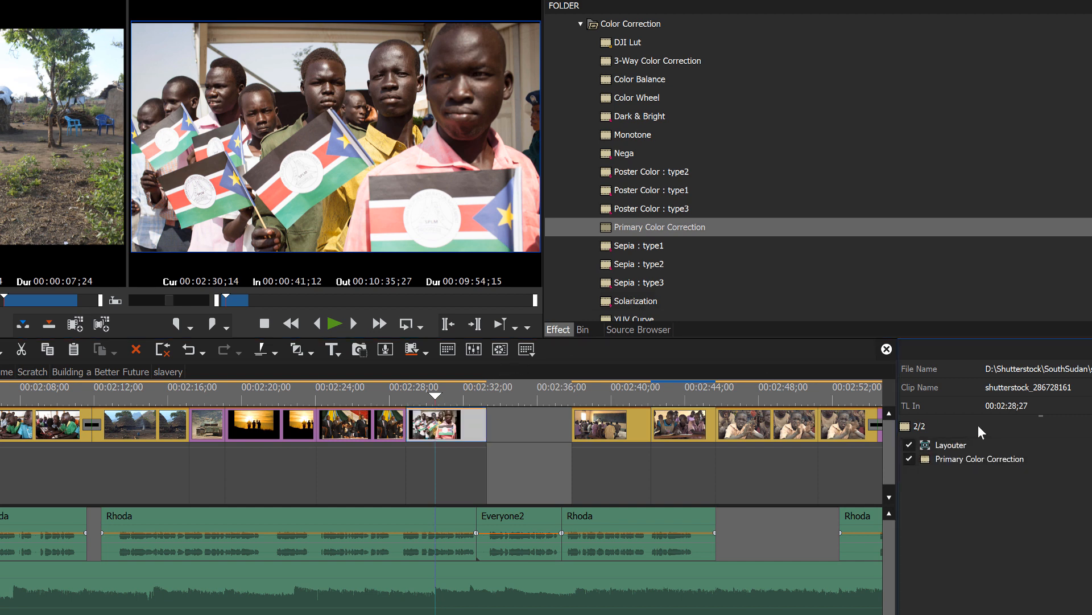
pyautogui.doubleClick(983, 459)
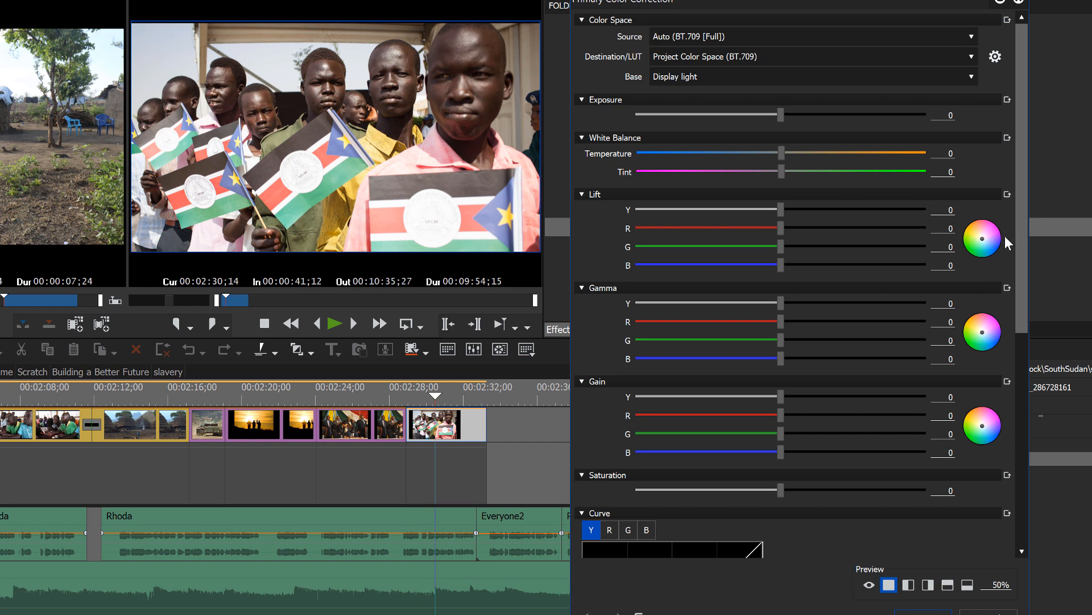
pyautogui.moveTo(1021, 219); pyautogui.dragTo(1009, 385)
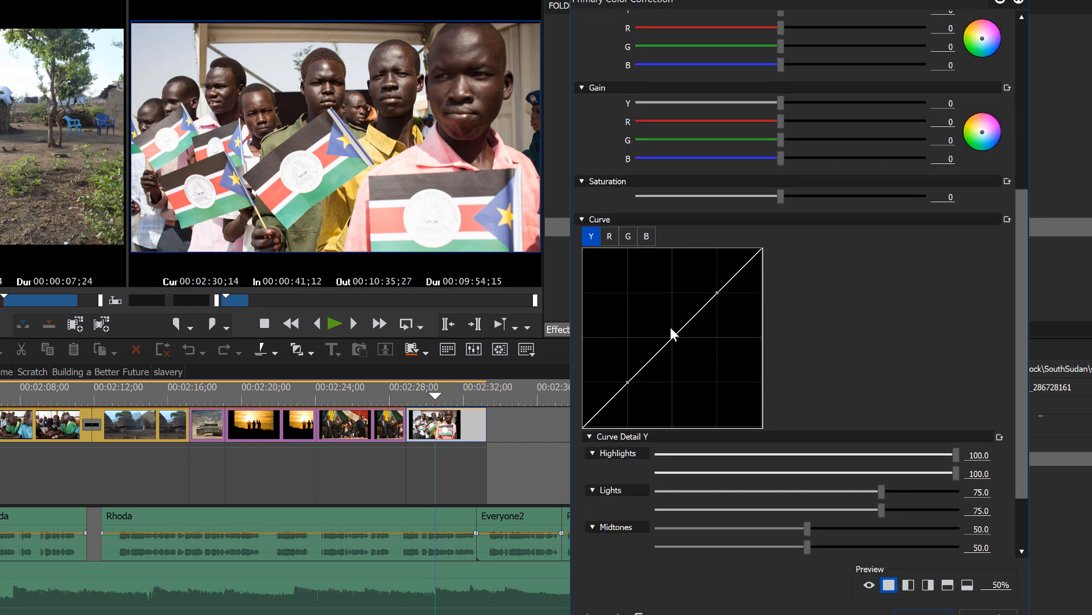
# Shape the Y curve to about 55.0/39.2 midtones, 81.2/70.4 lights and 99.8/81.6 highlights, move the darks point down-left, accept, and show the bin
pyautogui.moveTo(672, 337); pyautogui.dragTo(681, 357)
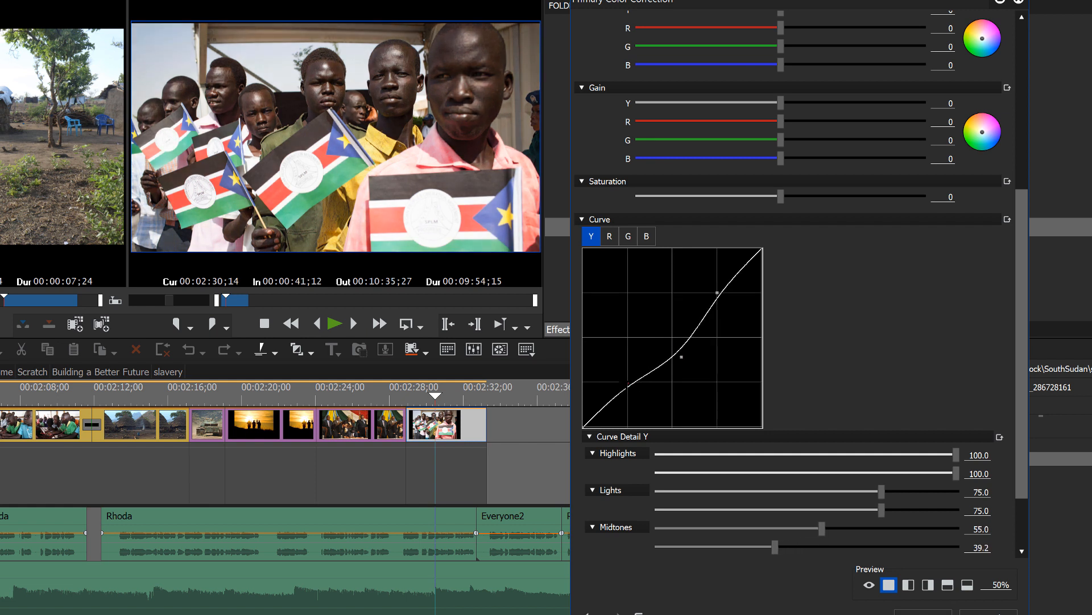
pyautogui.moveTo(628, 382); pyautogui.dragTo(599, 399)
pyautogui.moveTo(717, 293); pyautogui.dragTo(729, 300)
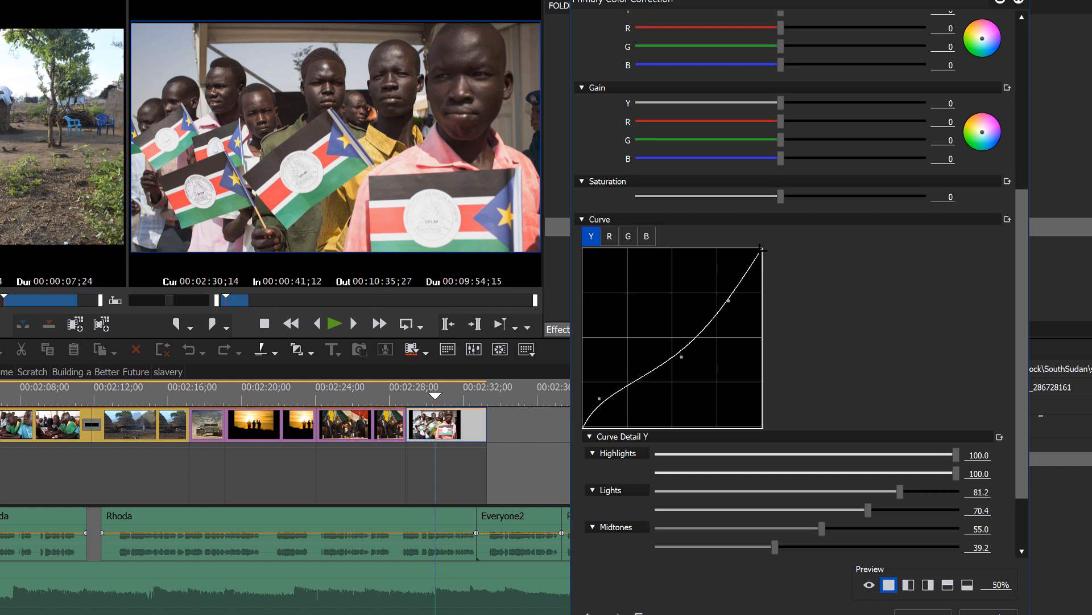
pyautogui.moveTo(761, 249); pyautogui.dragTo(770, 283)
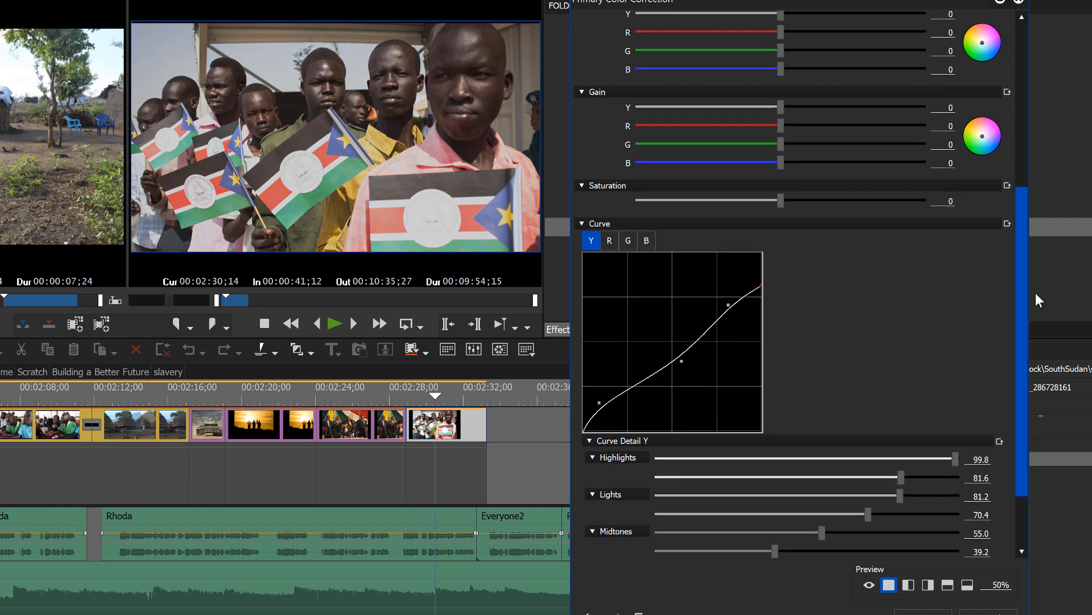
pyautogui.scroll(-1, 947, 500)
pyautogui.click(923, 612)
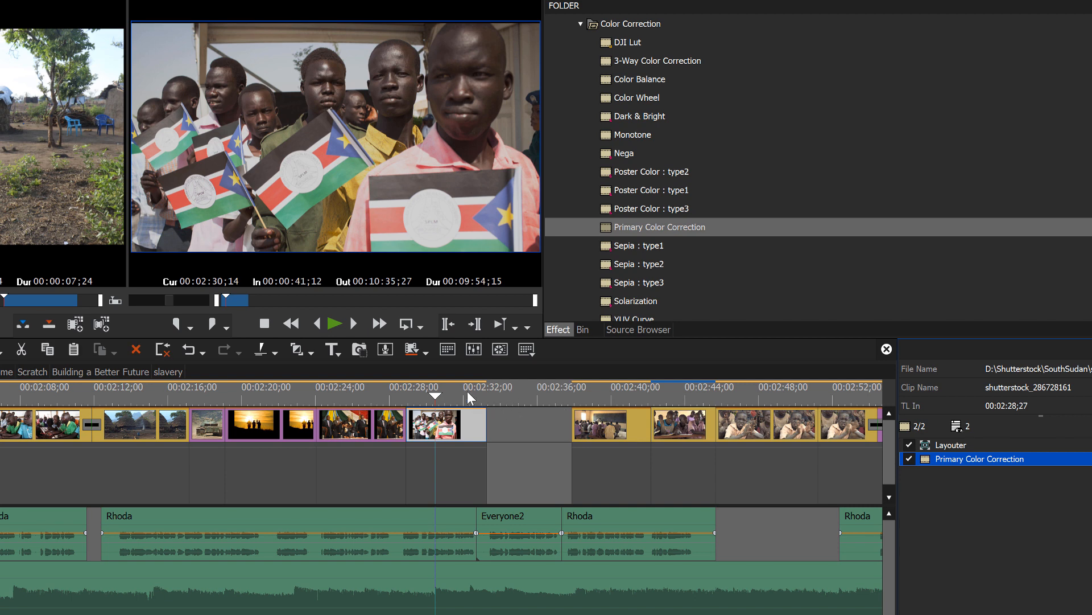
pyautogui.click(586, 330)
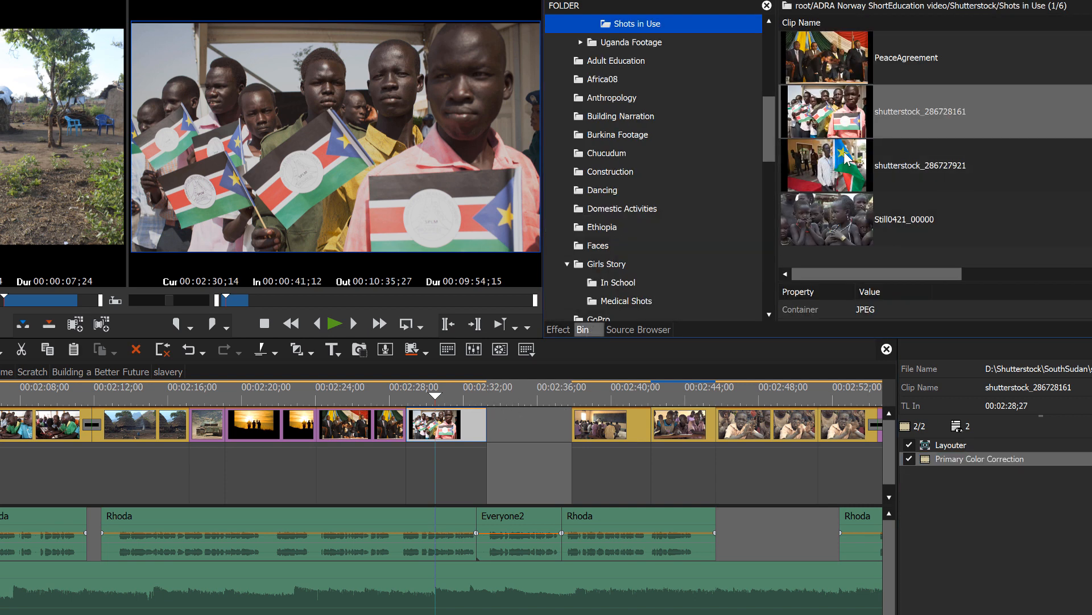
# Fill the gap after the flag crowd still with shutterstock_286727921 and move the cut between them to about the start of the Everyone2 audio
pyautogui.moveTo(847, 158); pyautogui.dragTo(488, 418)
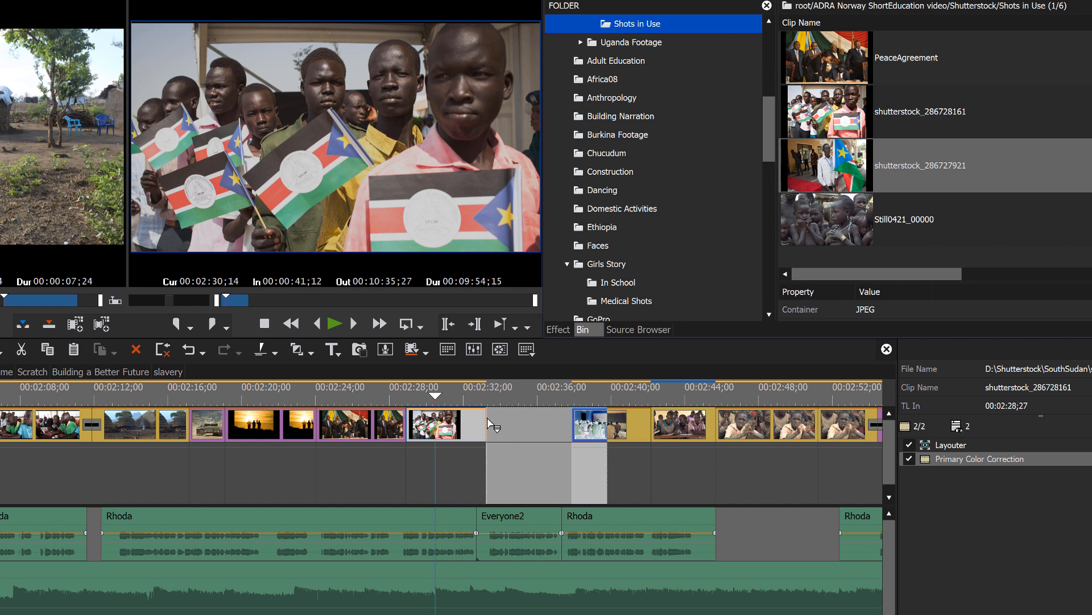
pyautogui.moveTo(490, 424); pyautogui.dragTo(841, 165)
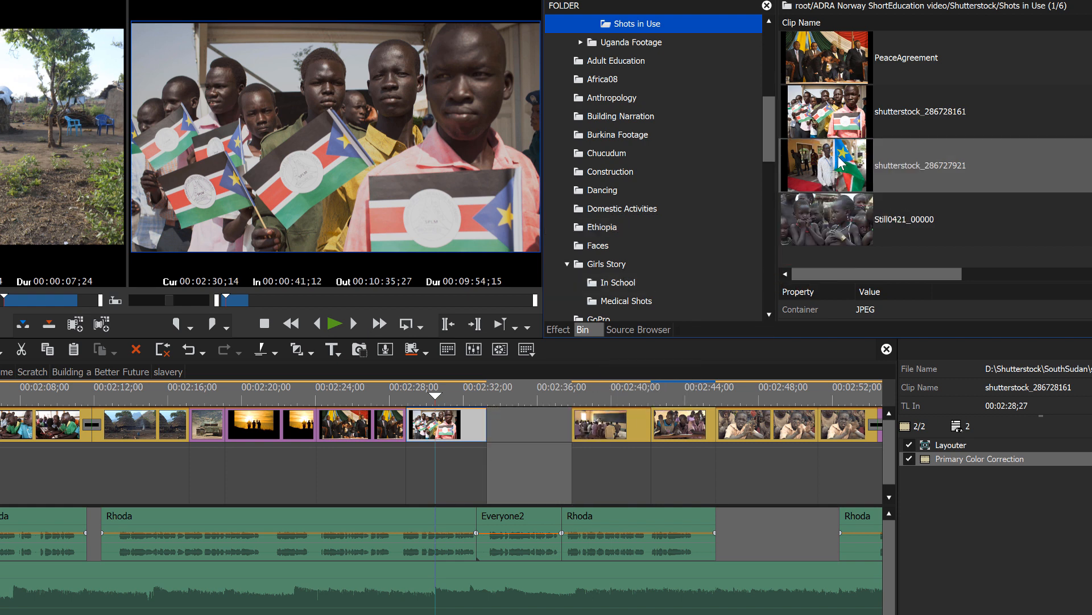
pyautogui.click(840, 162)
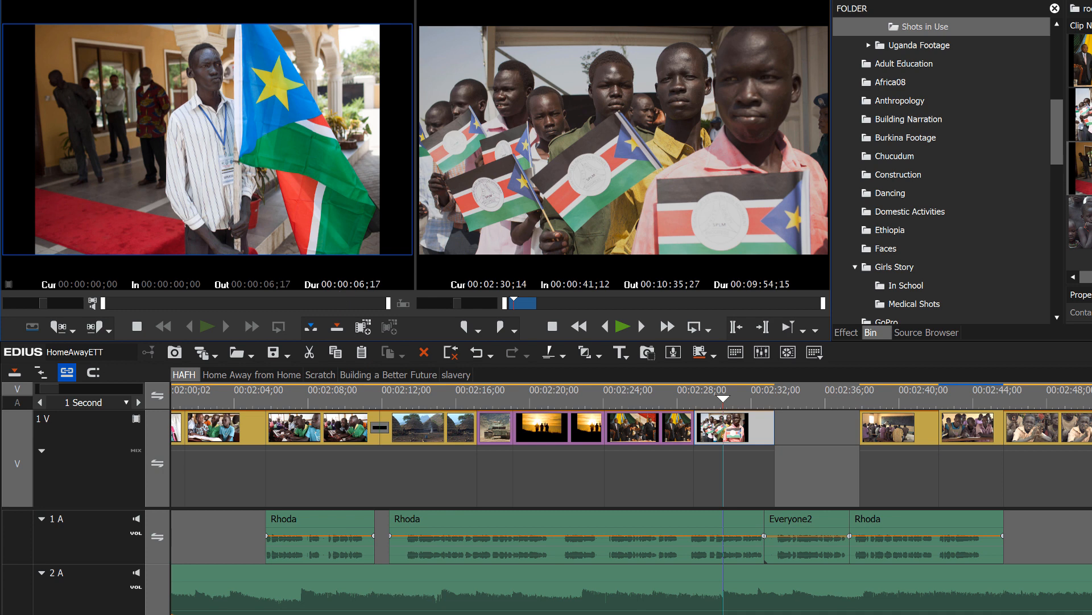
pyautogui.click(745, 438)
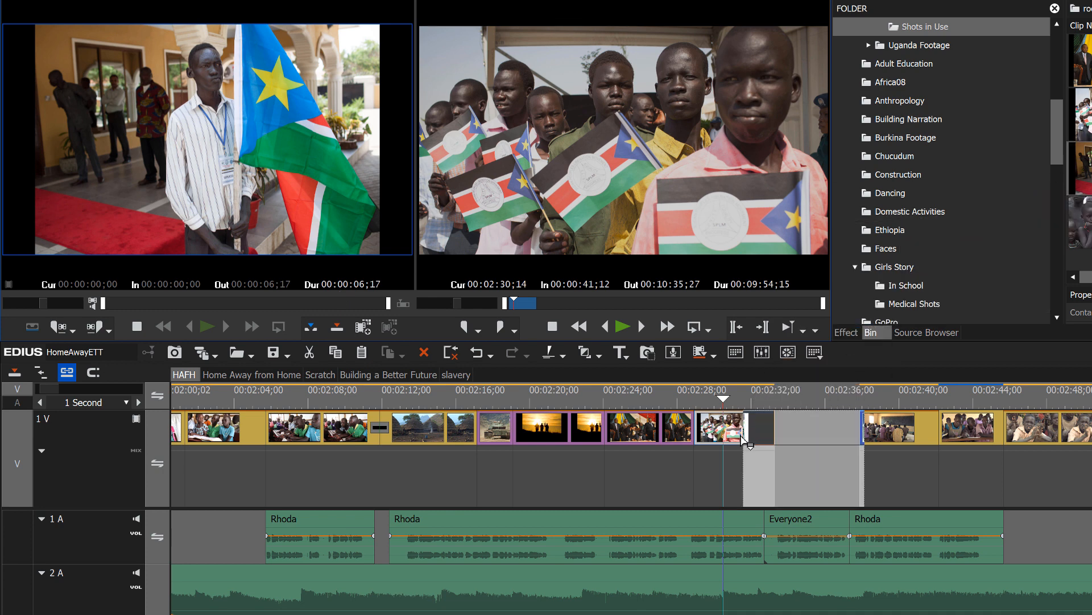
pyautogui.moveTo(741, 435)
pyautogui.mouseDown()
pyautogui.moveTo(739, 449)
pyautogui.moveTo(747, 429)
pyautogui.mouseUp()
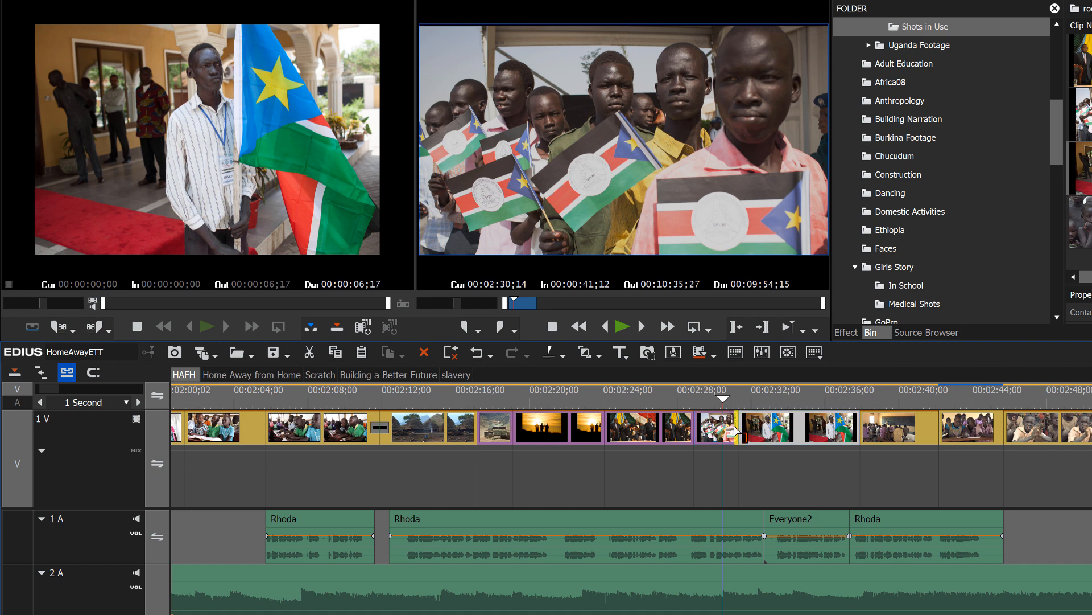
pyautogui.moveTo(737, 431); pyautogui.dragTo(765, 436)
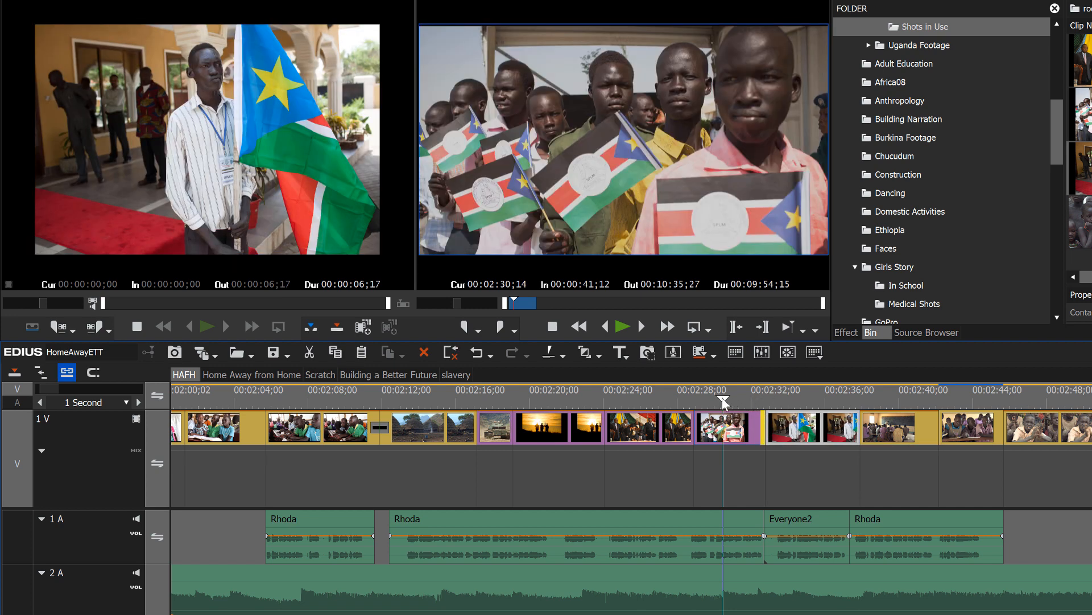
# In the flag bearer still's Layouter, enlarge the image to about 37.20%, position it at about X -2 px, Y 96 px, and accept
pyautogui.moveTo(724, 399); pyautogui.dragTo(801, 413)
pyautogui.click(799, 427)
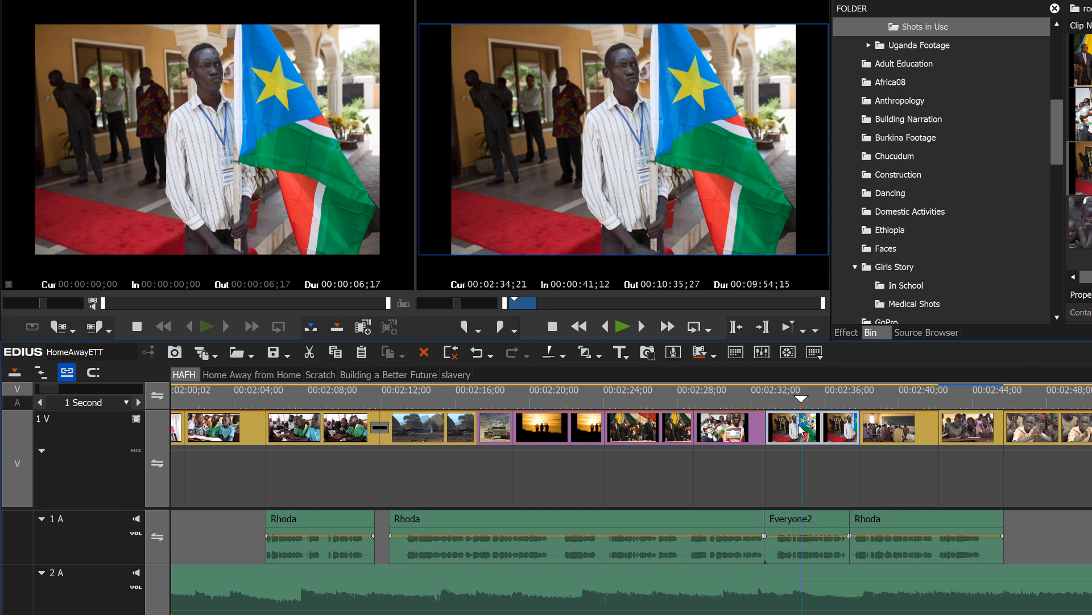
pyautogui.press('F7')
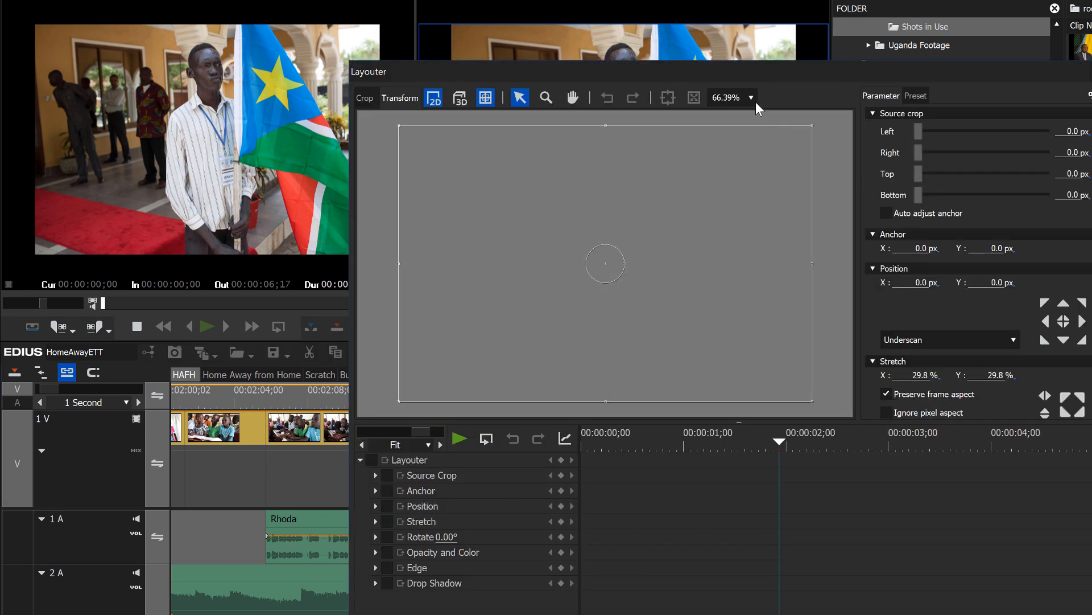
pyautogui.click(752, 99)
pyautogui.click(734, 226)
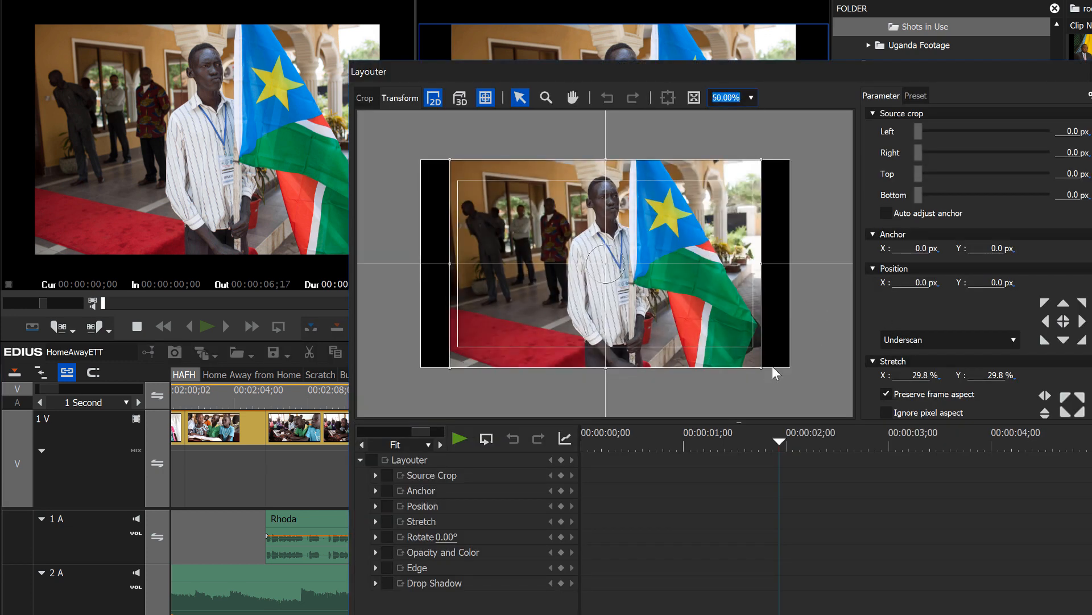
pyautogui.moveTo(763, 374); pyautogui.dragTo(808, 397)
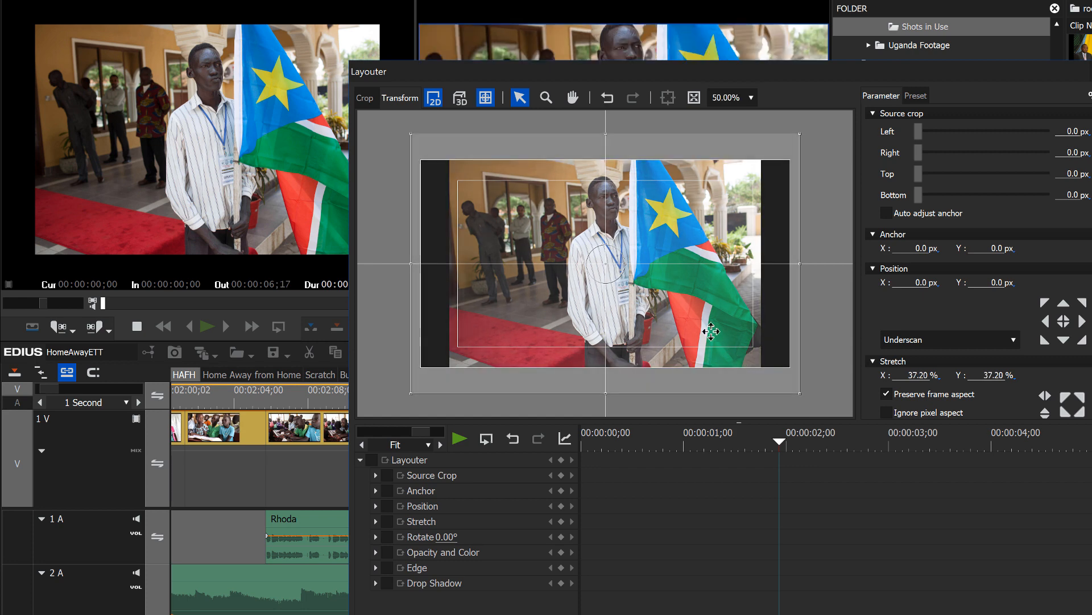
pyautogui.moveTo(683, 252); pyautogui.dragTo(683, 271)
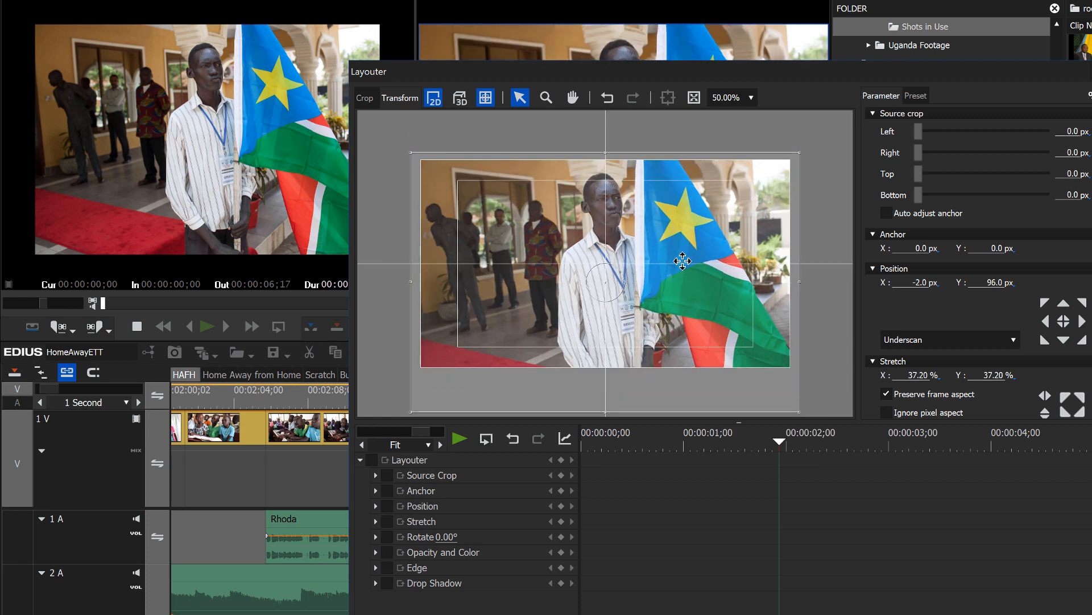
pyautogui.press('Return')
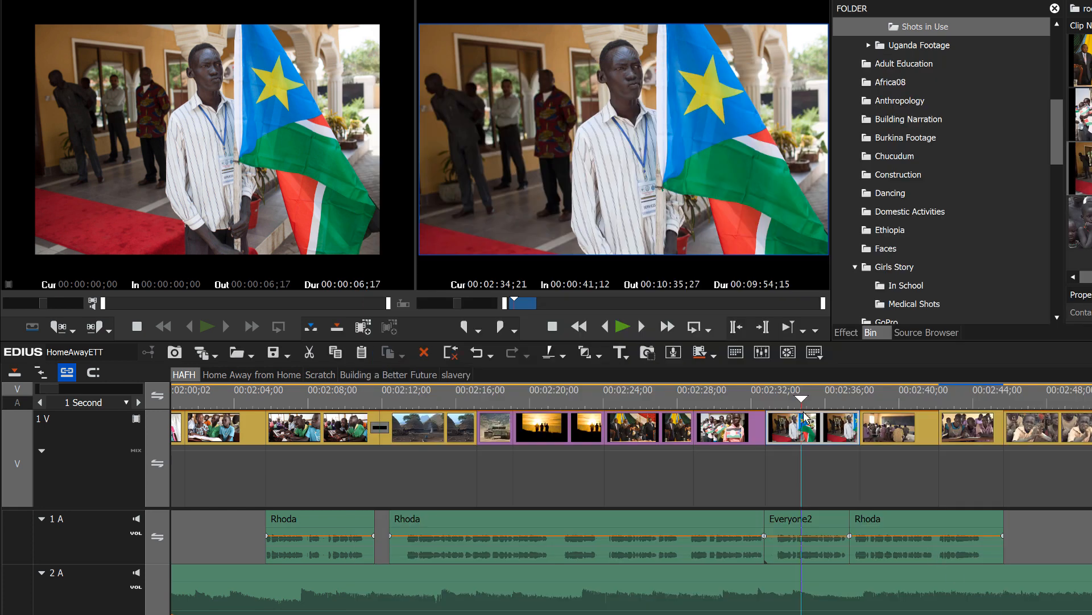
# Extend the tank still's end over the sunset still to about 00:02:21;00 and play the sequence from the village shot
pyautogui.moveTo(801, 400); pyautogui.dragTo(502, 432)
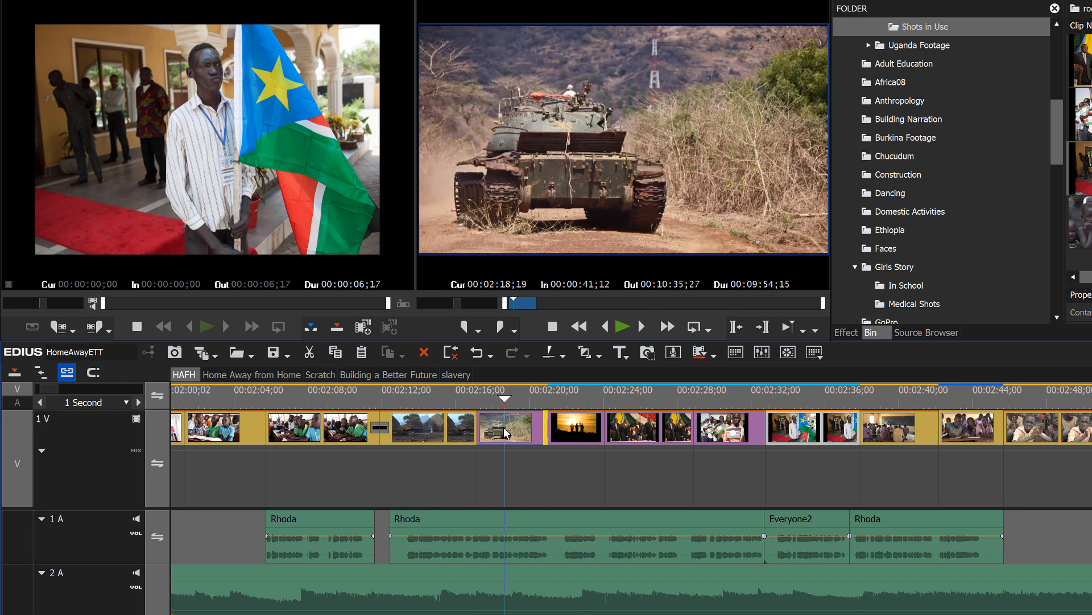
pyautogui.click(407, 421)
pyautogui.press('space')
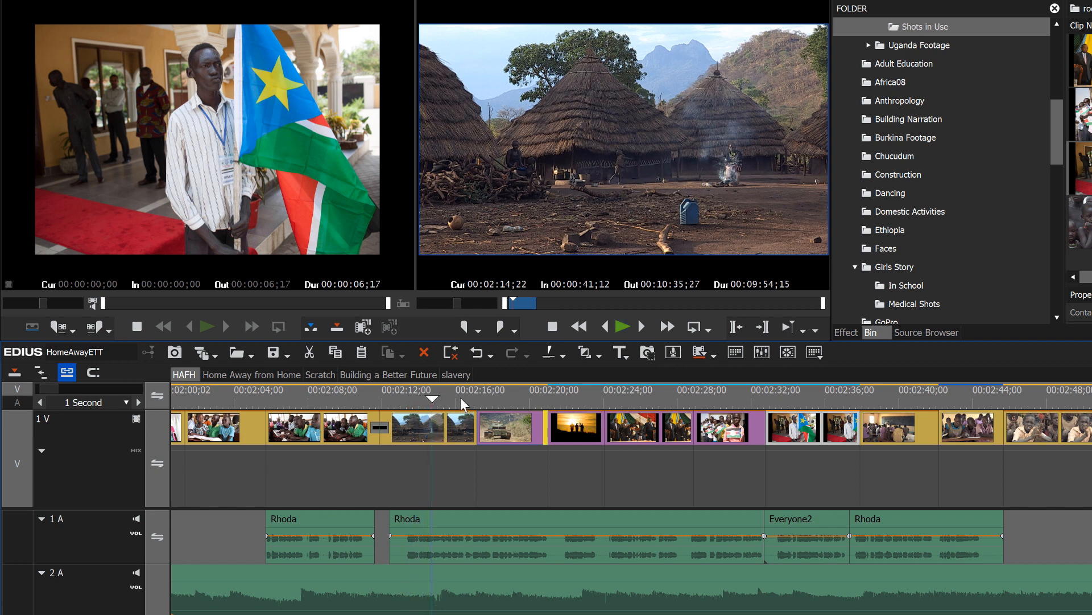
# Park the playhead at 00:02:17;21 over the tank still shutterstock_298242464 and open the still's Layouter
pyautogui.click(492, 401)
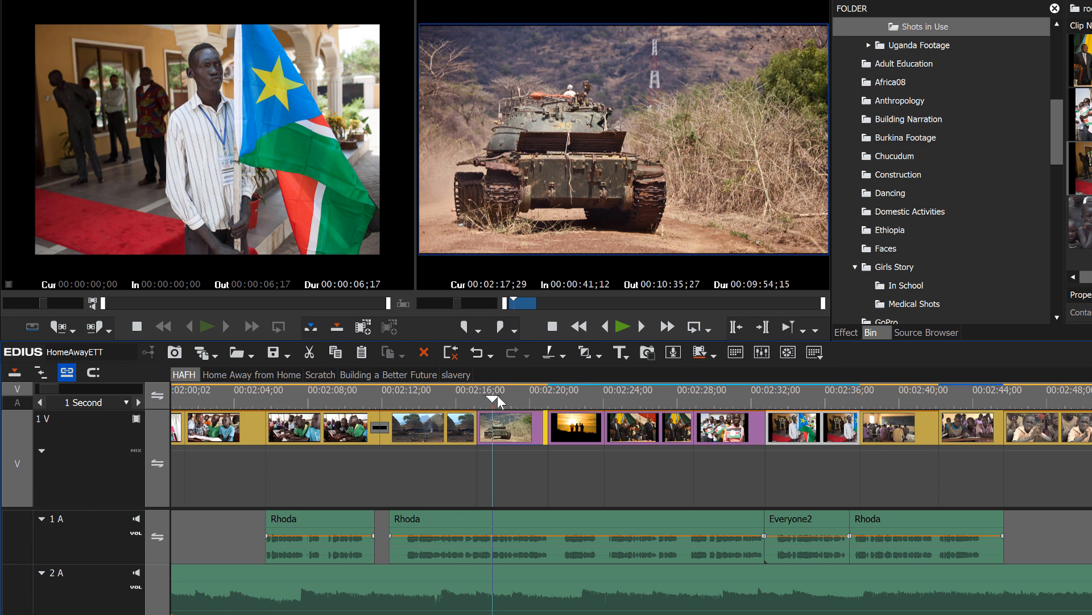
pyautogui.click(482, 400)
pyautogui.moveTo(482, 401); pyautogui.dragTo(490, 401)
pyautogui.moveTo(491, 397); pyautogui.dragTo(487, 402)
pyautogui.click(515, 435)
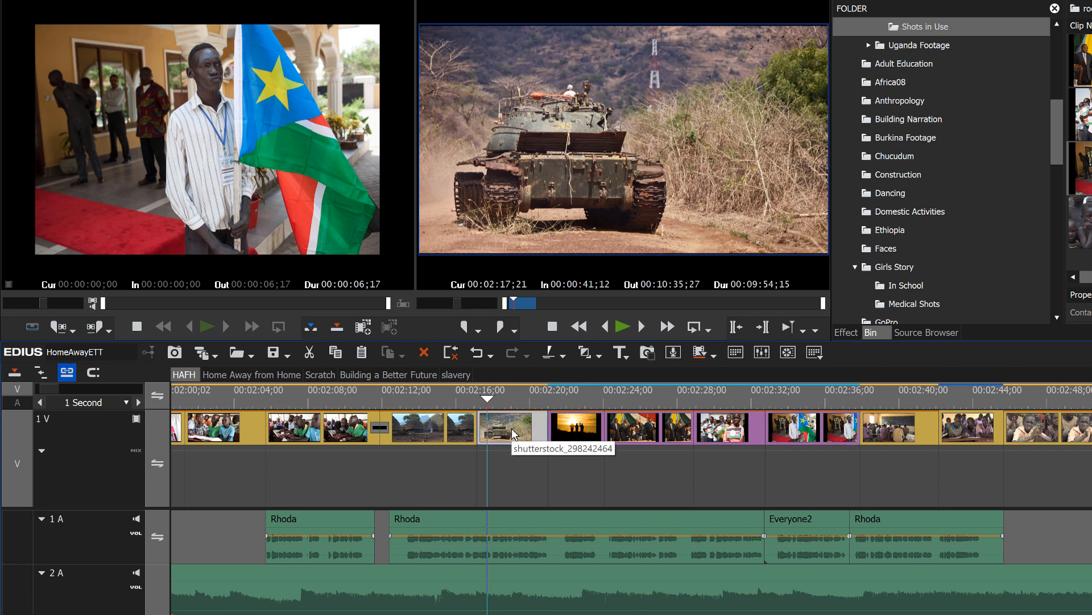
pyautogui.press('F7')
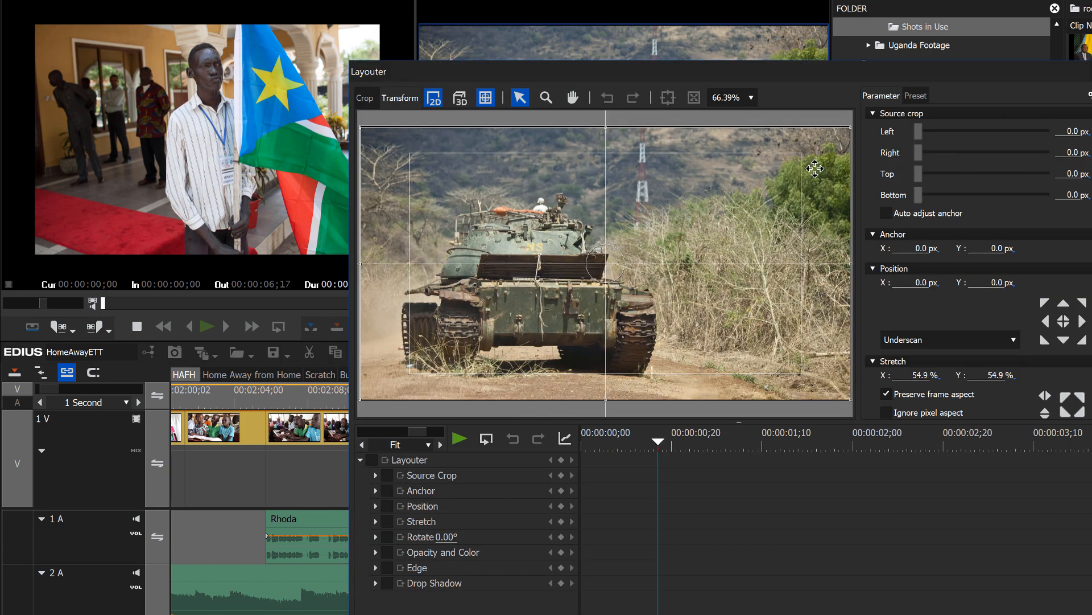
# Reposition the Layouter window to uncover the tank still's effect list and timeline, and shrink and restore the window's height
pyautogui.moveTo(814, 77); pyautogui.dragTo(1091, 104)
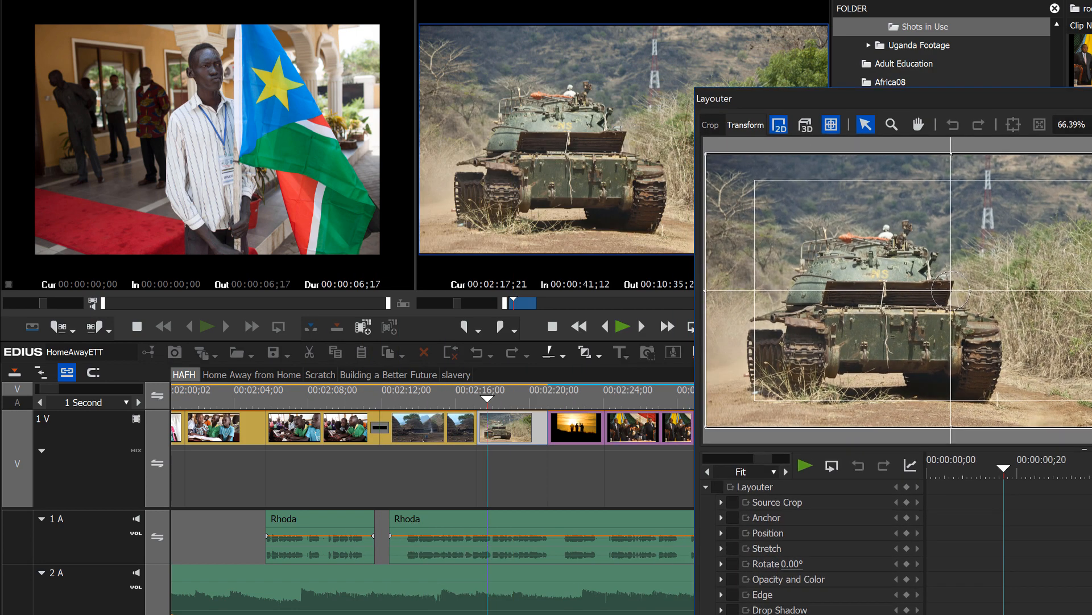
pyautogui.moveTo(1070, 98); pyautogui.dragTo(691, 117)
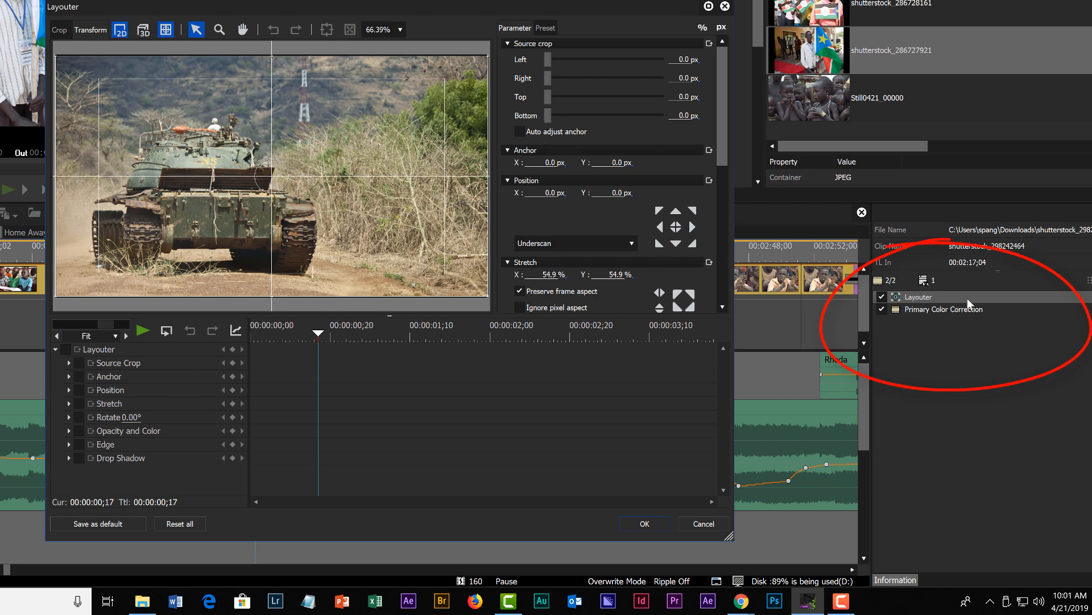
pyautogui.click(922, 295)
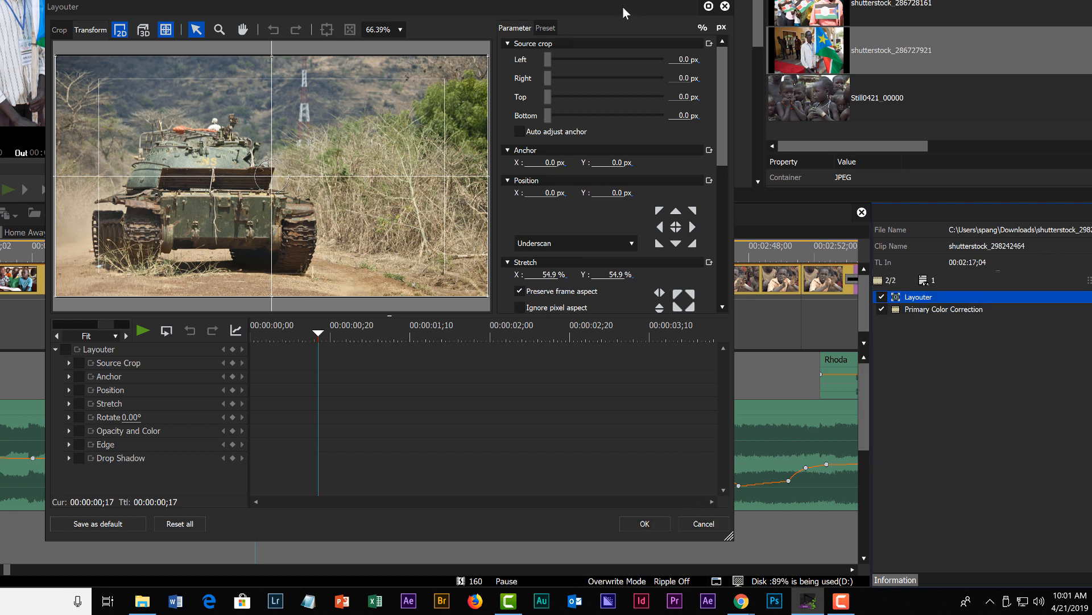
pyautogui.moveTo(622, 6); pyautogui.dragTo(818, 0)
pyautogui.moveTo(888, 0); pyautogui.dragTo(1022, 0)
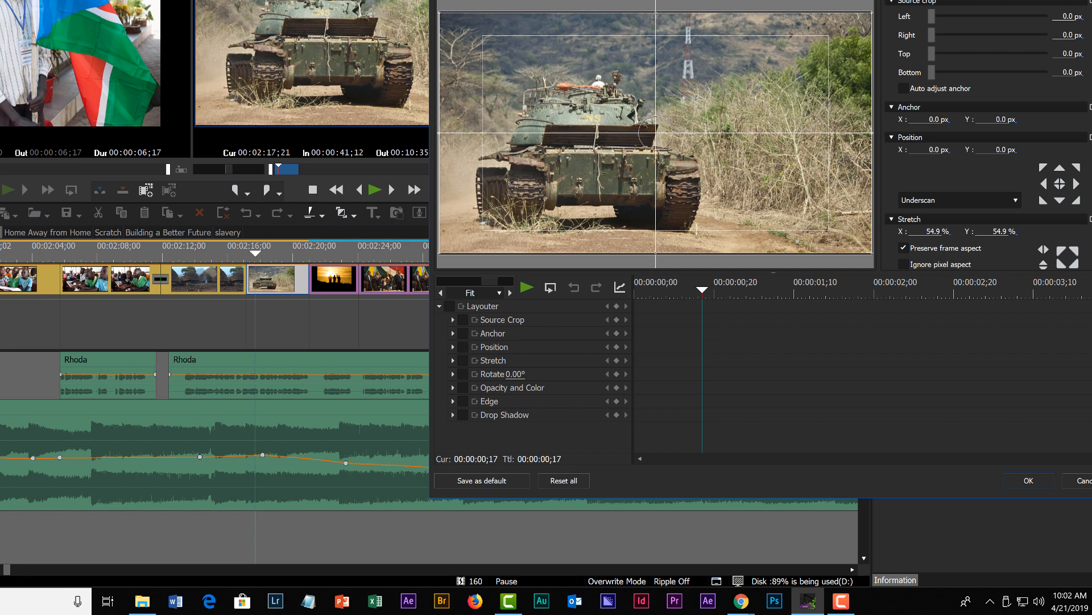
pyautogui.moveTo(1021, 0); pyautogui.dragTo(993, 2)
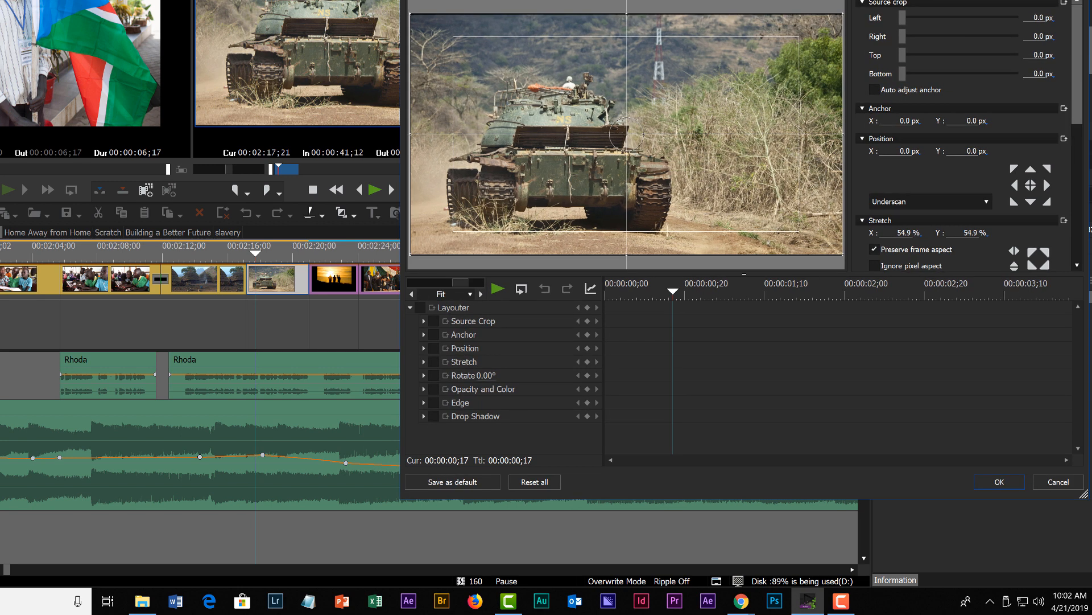
pyautogui.moveTo(845, 498); pyautogui.dragTo(844, 314)
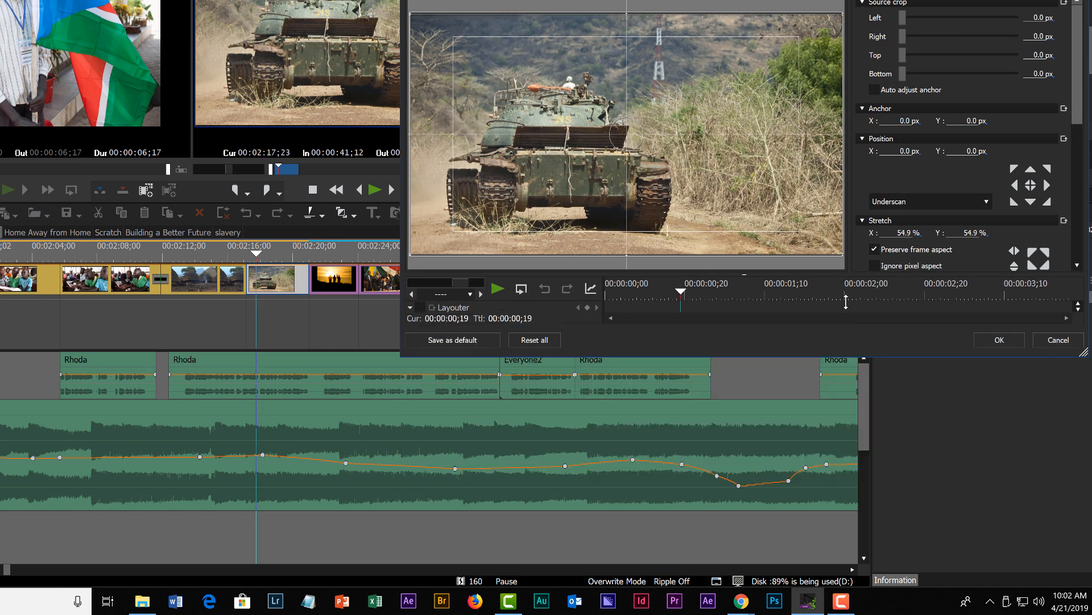
pyautogui.moveTo(844, 0); pyautogui.dragTo(682, 0)
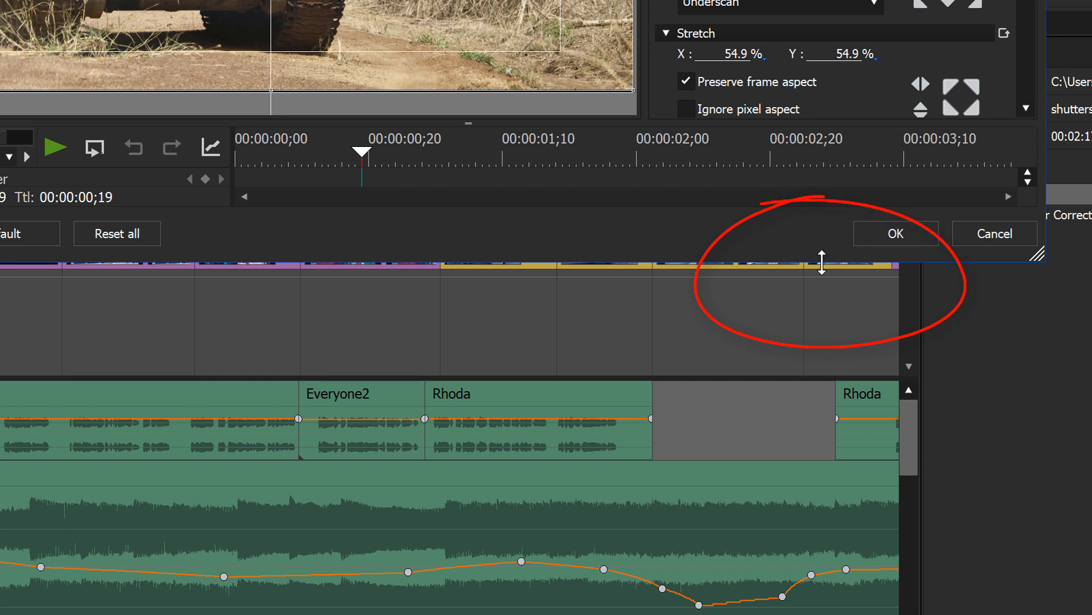
pyautogui.moveTo(821, 261); pyautogui.dragTo(817, 488)
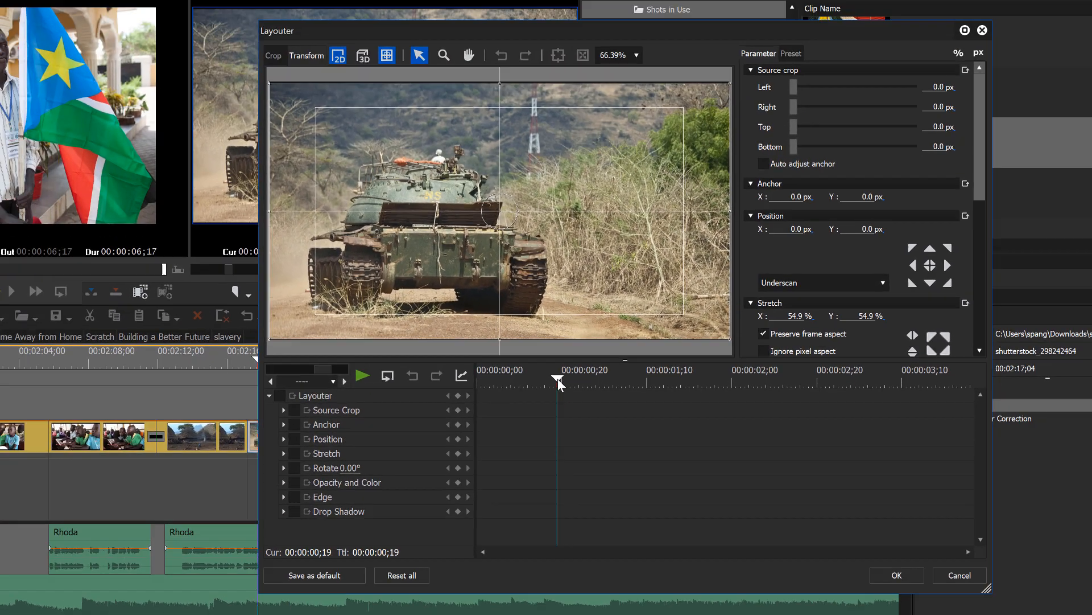
# Enable keyframing for all Layouter parameters of the tank still and set keyframes at 00:00:00;00
pyautogui.moveTo(557, 378); pyautogui.dragTo(465, 392)
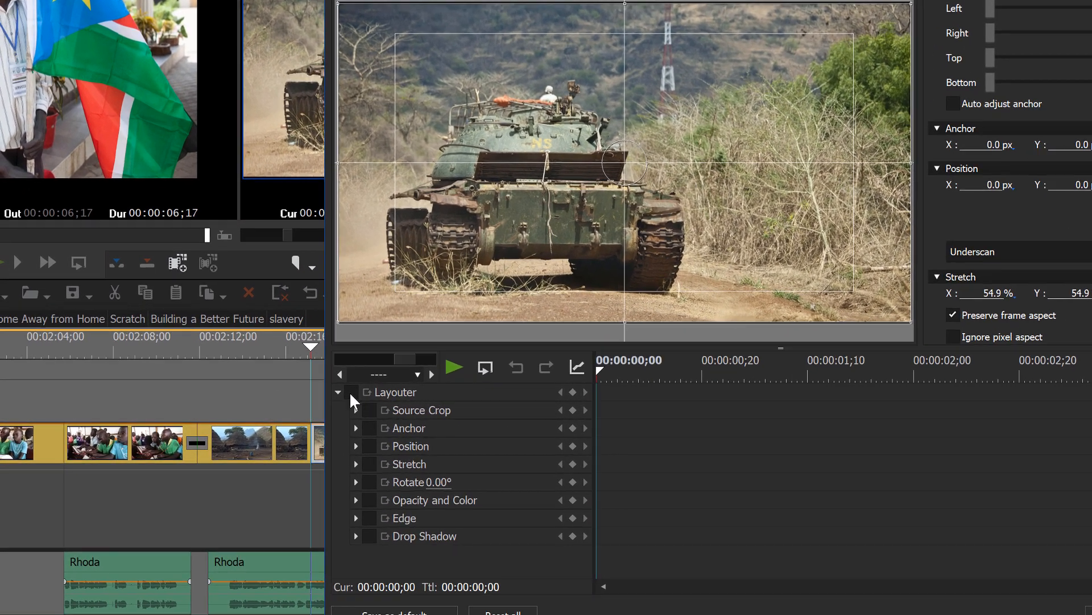
pyautogui.click(280, 395)
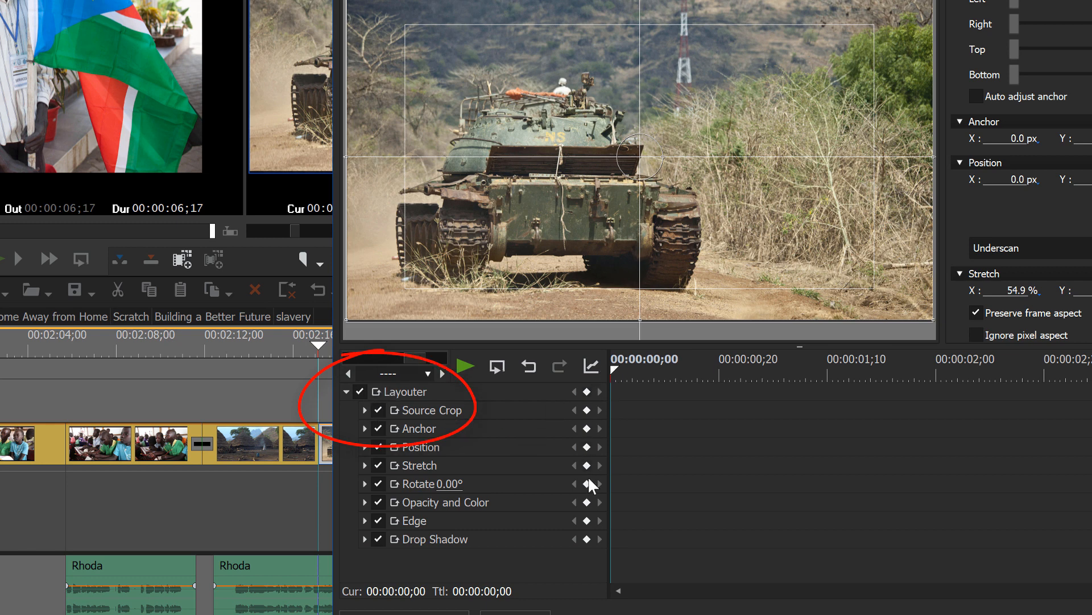
pyautogui.click(587, 391)
pyautogui.click(587, 393)
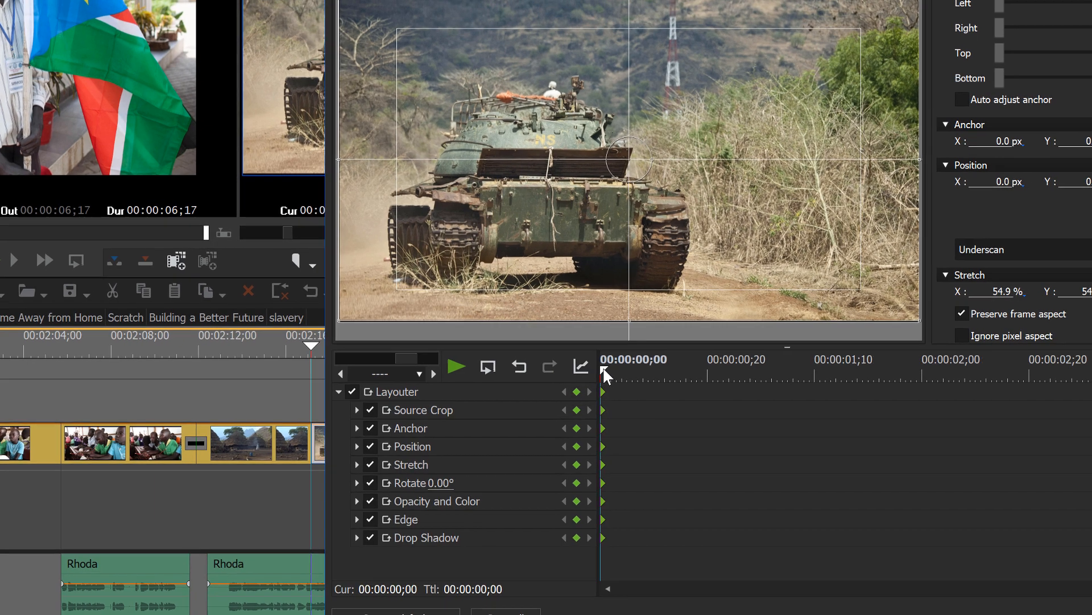
# Keyframe the tank still's stretch at about 57.80% at 00:00:03;26, accept, and park the timeline playhead at about 00:02:16;21
pyautogui.moveTo(613, 367); pyautogui.dragTo(1006, 392)
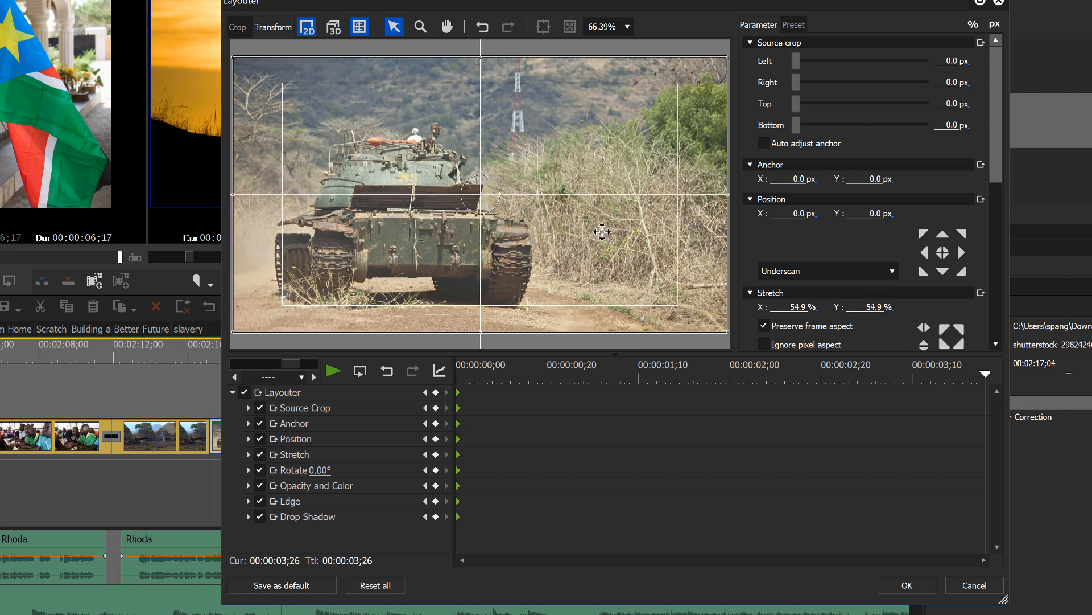
pyautogui.click(627, 26)
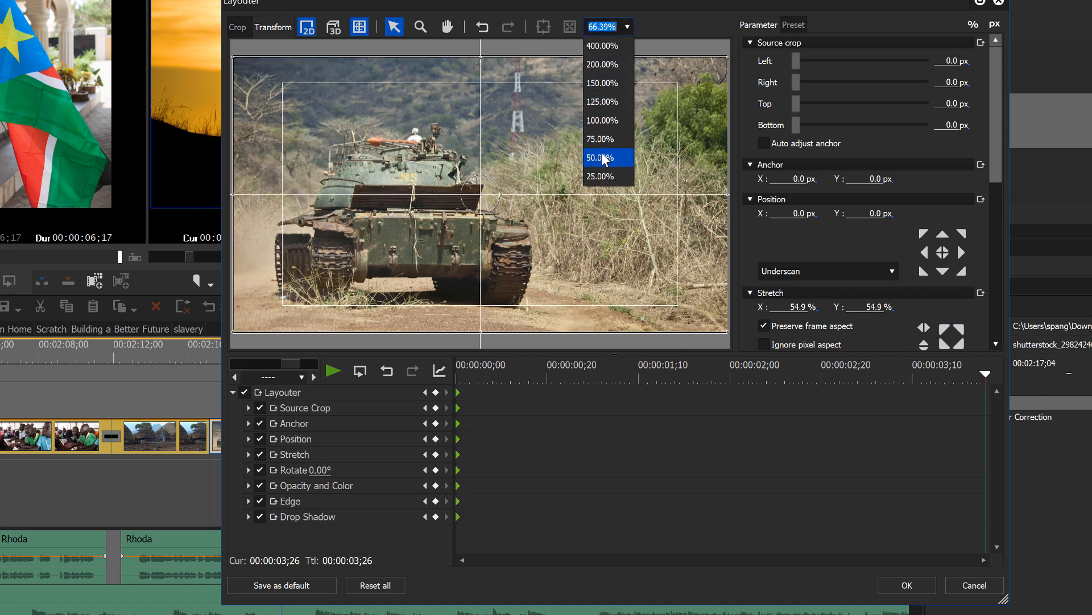
pyautogui.click(604, 160)
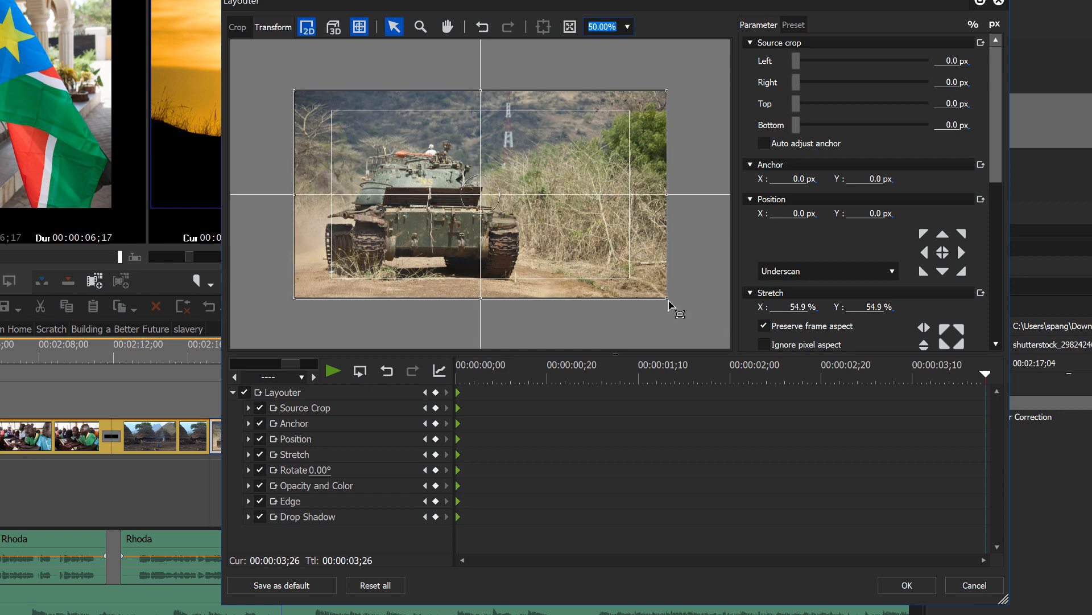
pyautogui.moveTo(668, 298); pyautogui.dragTo(678, 344)
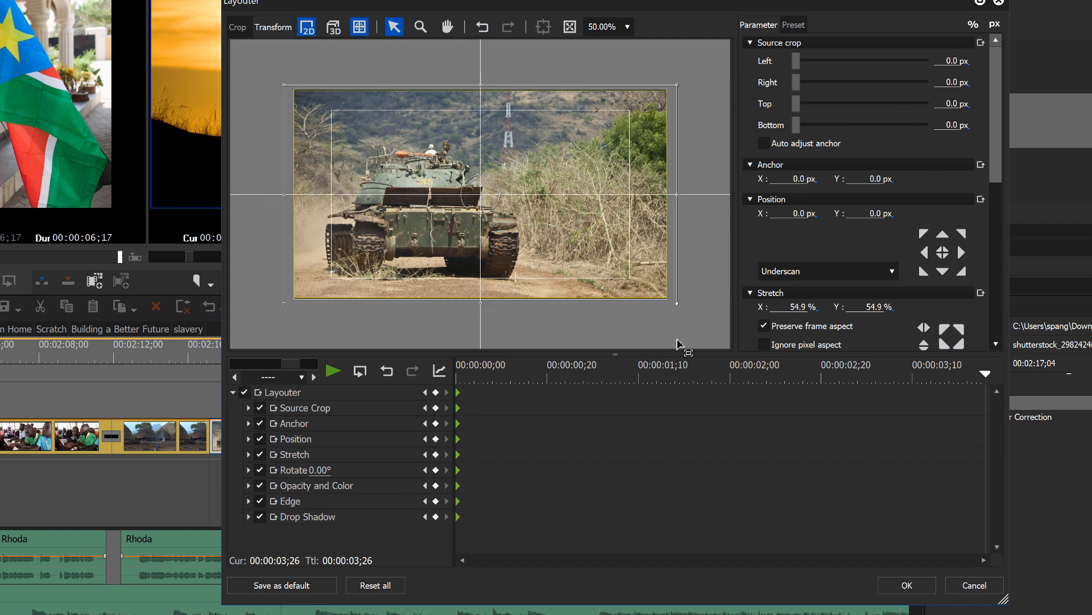
pyautogui.moveTo(678, 344); pyautogui.dragTo(680, 342)
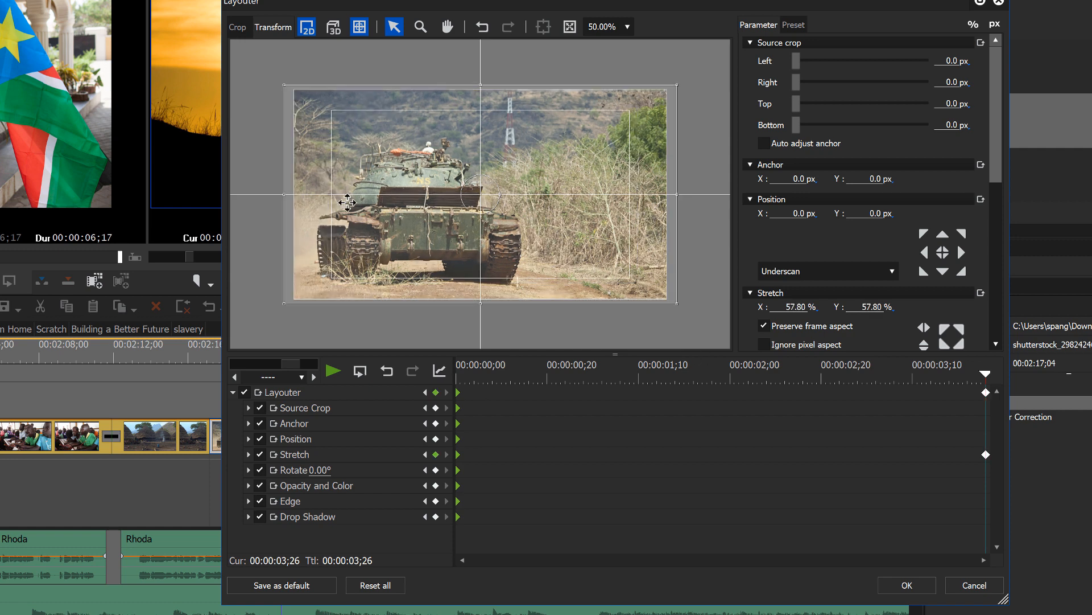
pyautogui.click(911, 586)
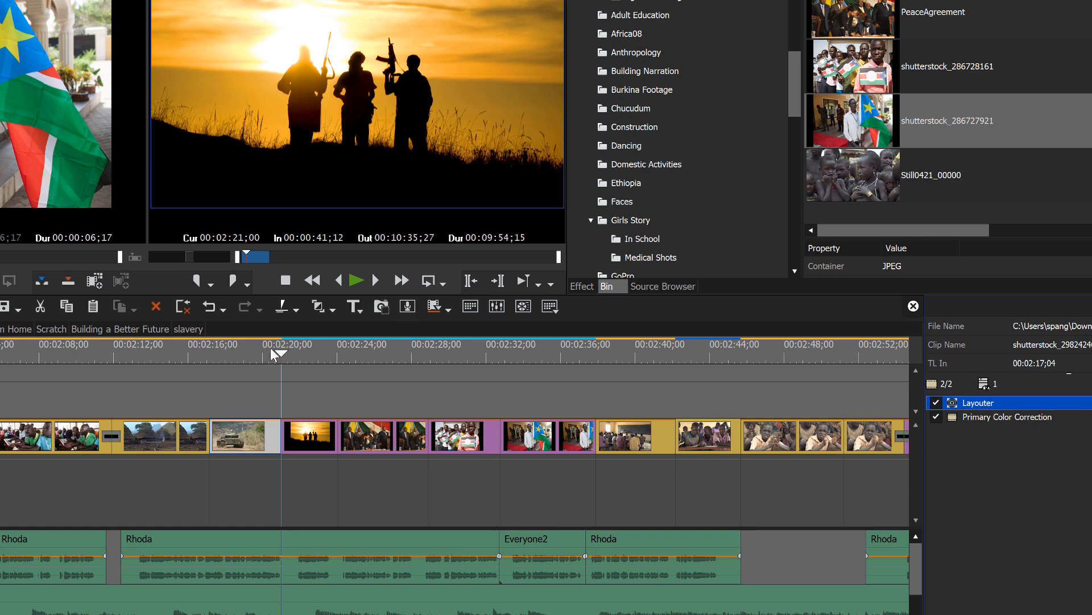
pyautogui.moveTo(278, 353); pyautogui.dragTo(199, 374)
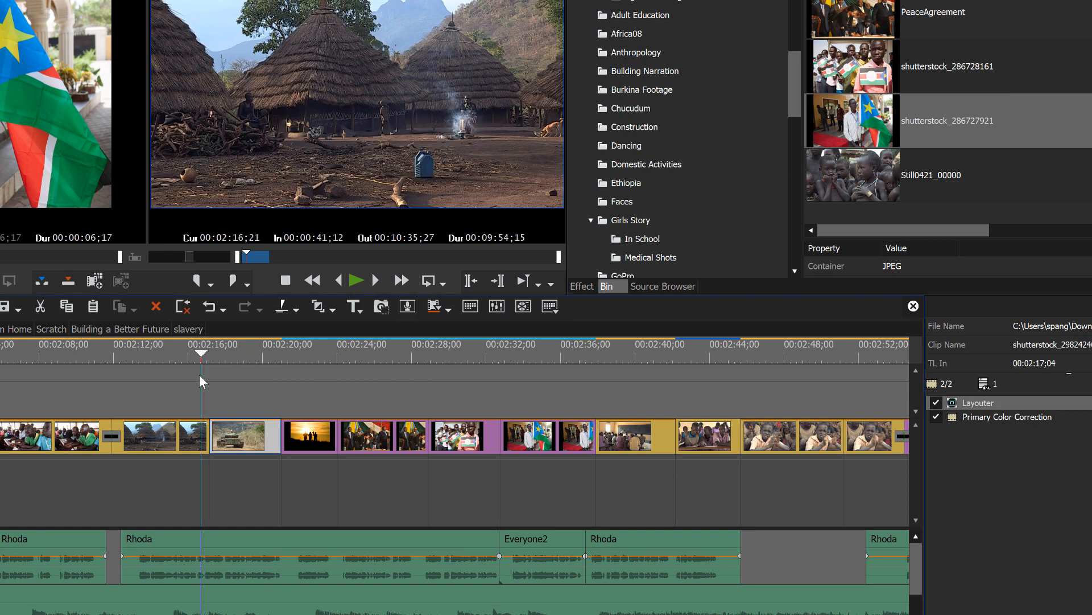
# Play back the tank still's zoom and return the playhead to about 00:02:18;25
pyautogui.press('space')
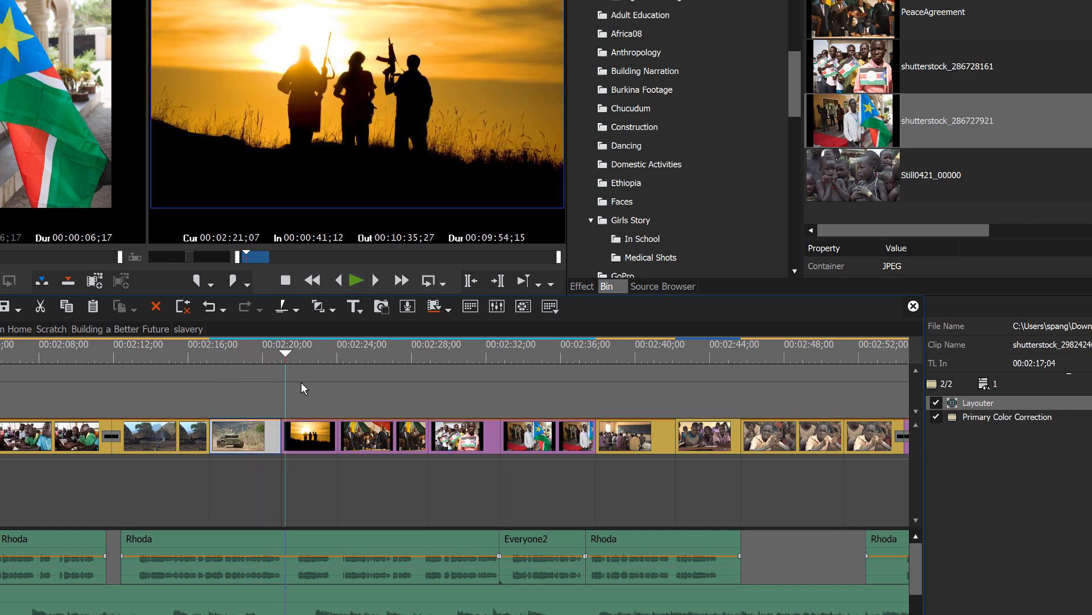
pyautogui.moveTo(287, 356); pyautogui.dragTo(241, 370)
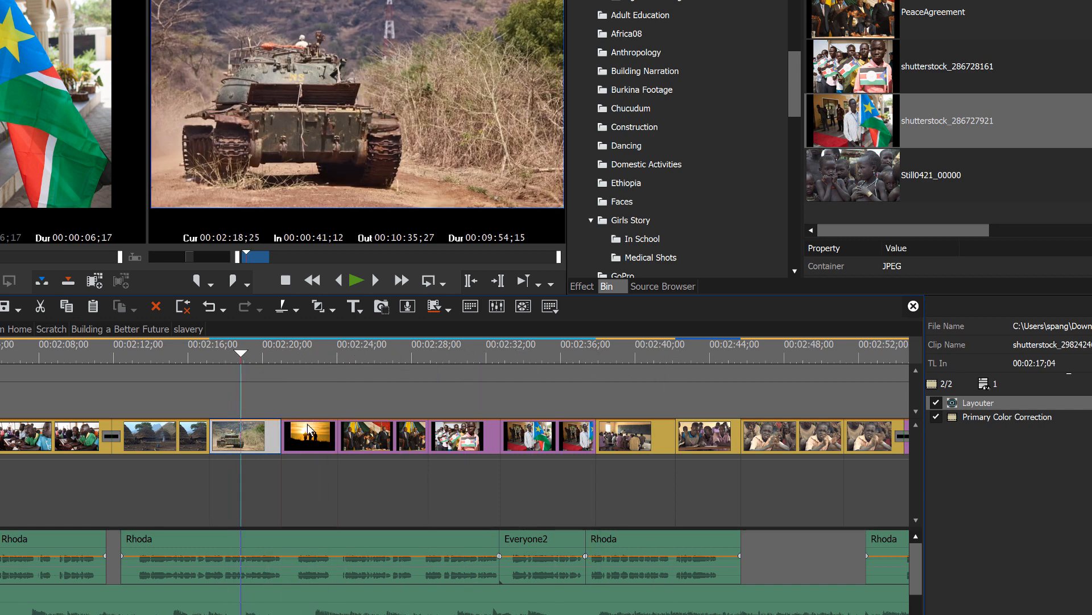
# Open the Layouter of the silhouette still shutterstock_69314518 and enable keyframing for all parameters with keyframes at 00:00:00;00
pyautogui.click(309, 436)
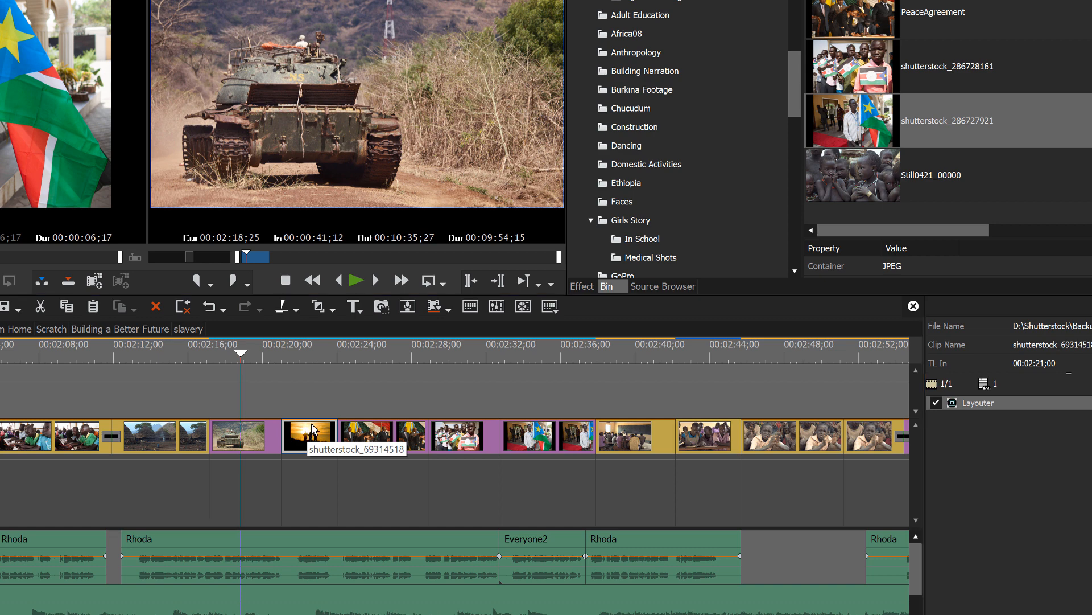
pyautogui.press('F7')
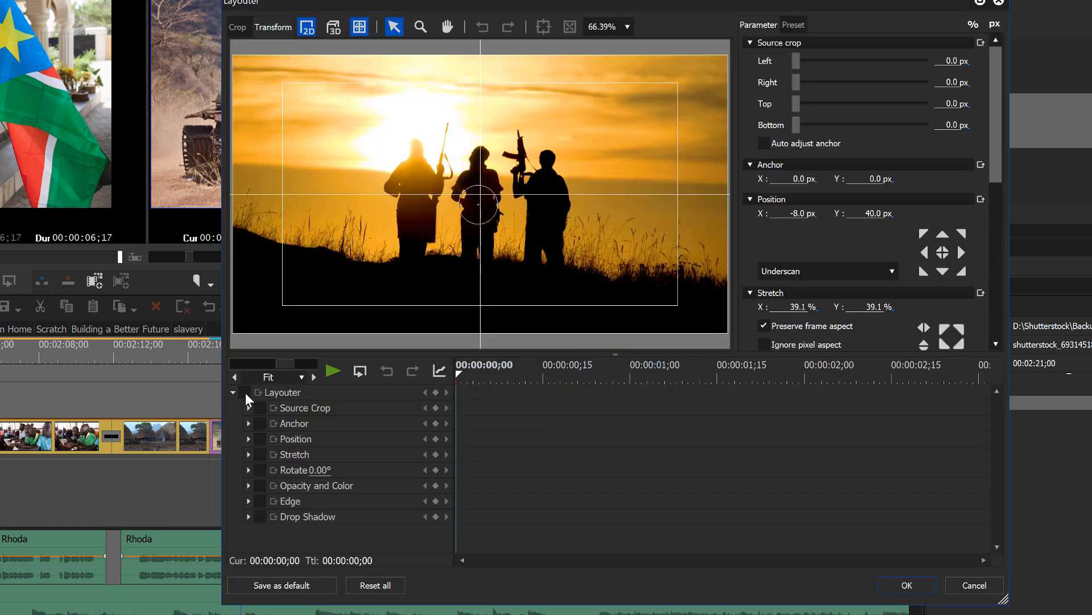
pyautogui.click(245, 392)
pyautogui.click(436, 393)
# Keyframe the silhouette still's stretch at about 41.50% at 00:00:03;01, with the preview at 50% zoom, and accept
pyautogui.moveTo(459, 377); pyautogui.dragTo(985, 377)
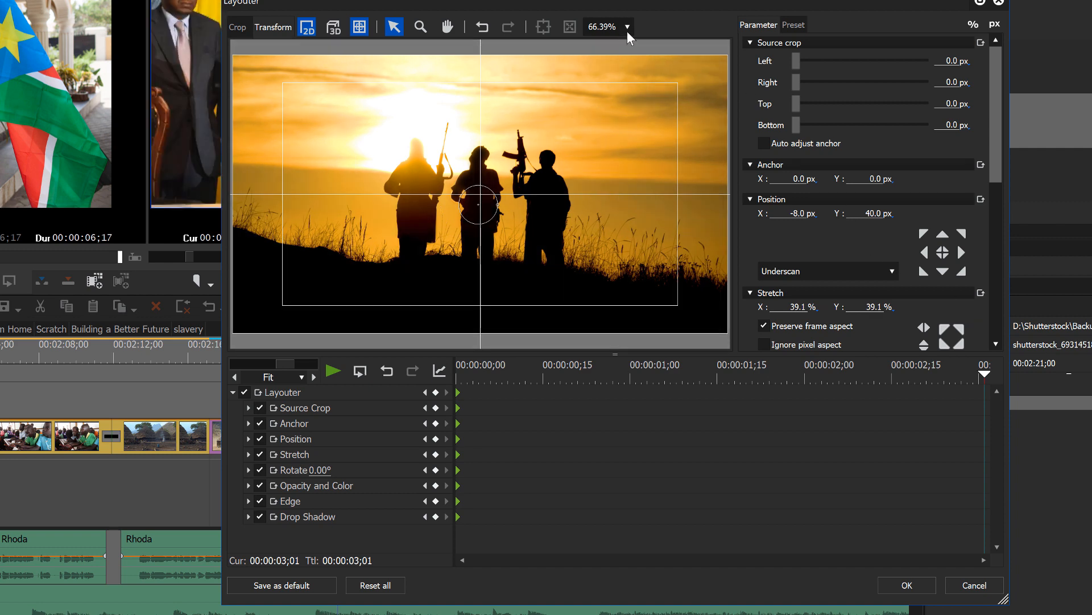
pyautogui.click(629, 27)
pyautogui.click(618, 155)
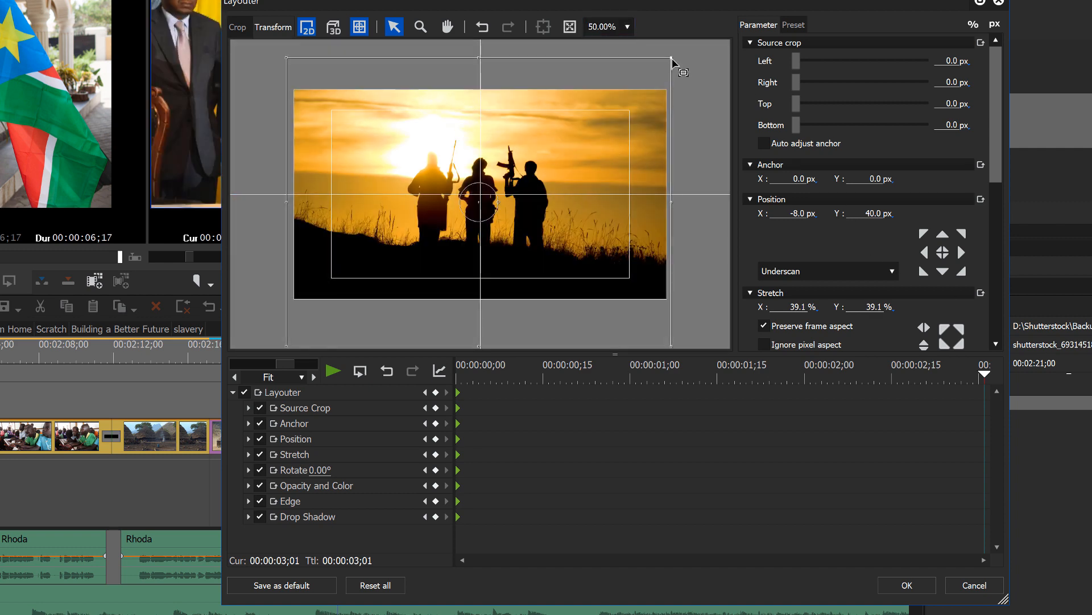
pyautogui.moveTo(672, 58); pyautogui.dragTo(738, 51)
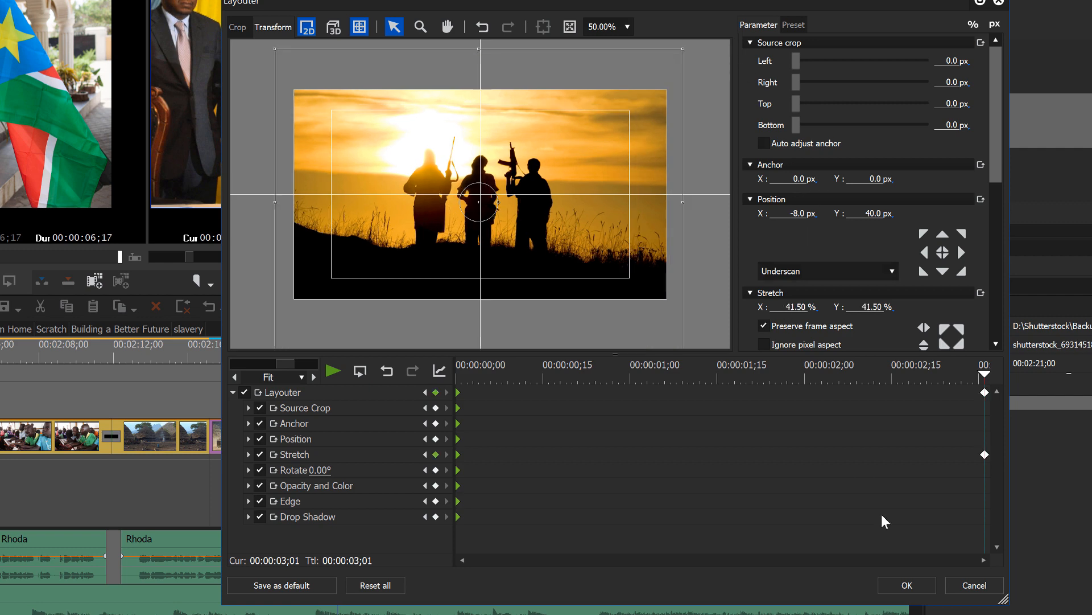
pyautogui.click(907, 586)
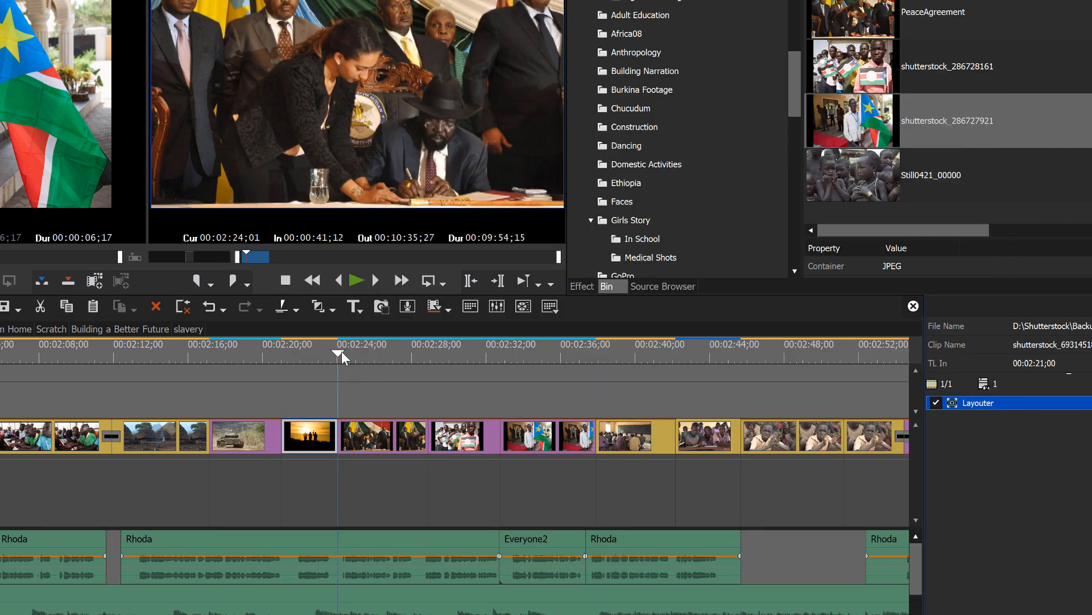
# Play back the silhouette still's zoom twice from around its start to check the speed of the move
pyautogui.click(268, 372)
pyautogui.press('space')
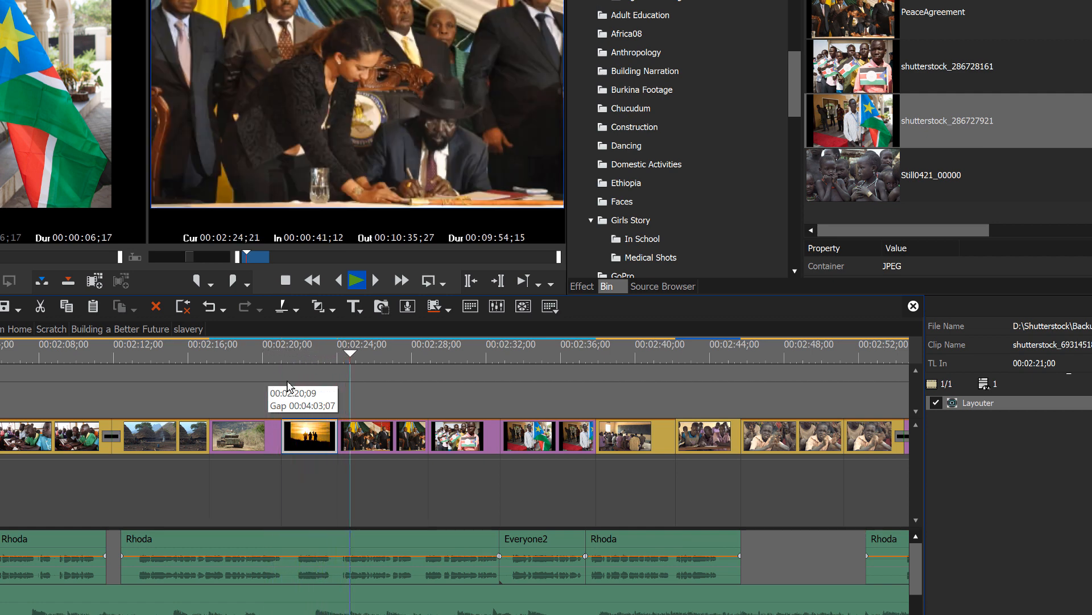
pyautogui.press('space')
pyautogui.click(377, 442)
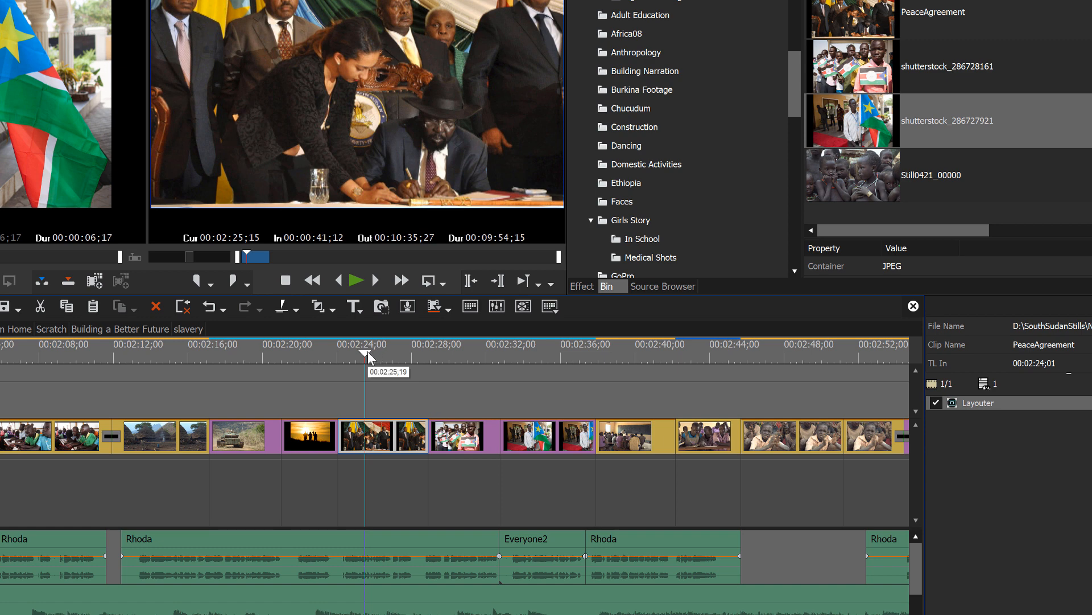
pyautogui.moveTo(367, 351); pyautogui.dragTo(300, 377)
pyautogui.press('space')
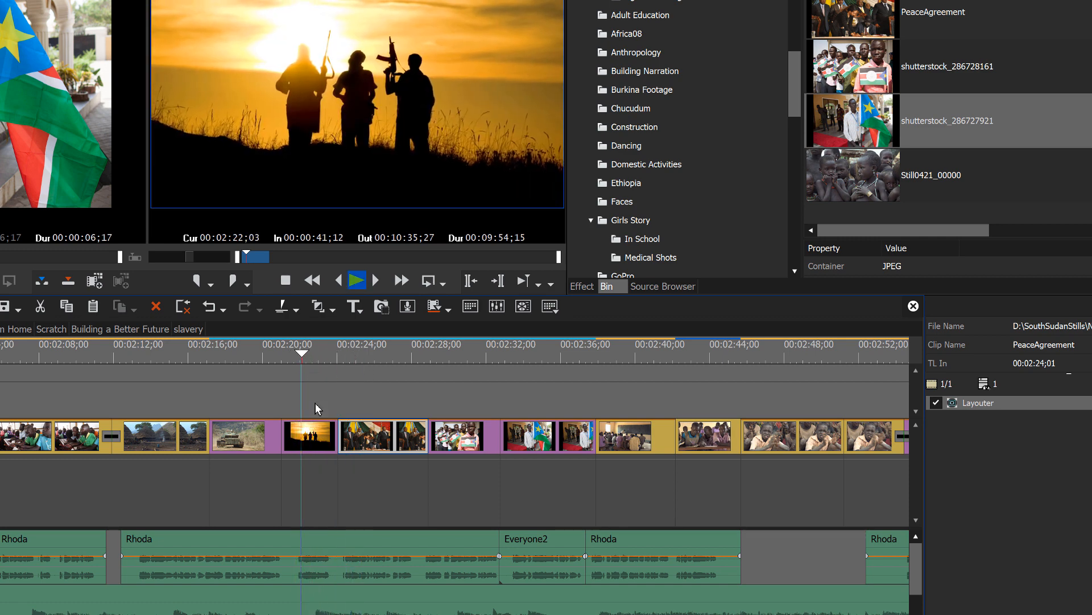
# Reduce the silhouette still's end keyframe at 00:00:03;01 to a stretch of about 40.80% in the Layouter and accept
pyautogui.click(314, 435)
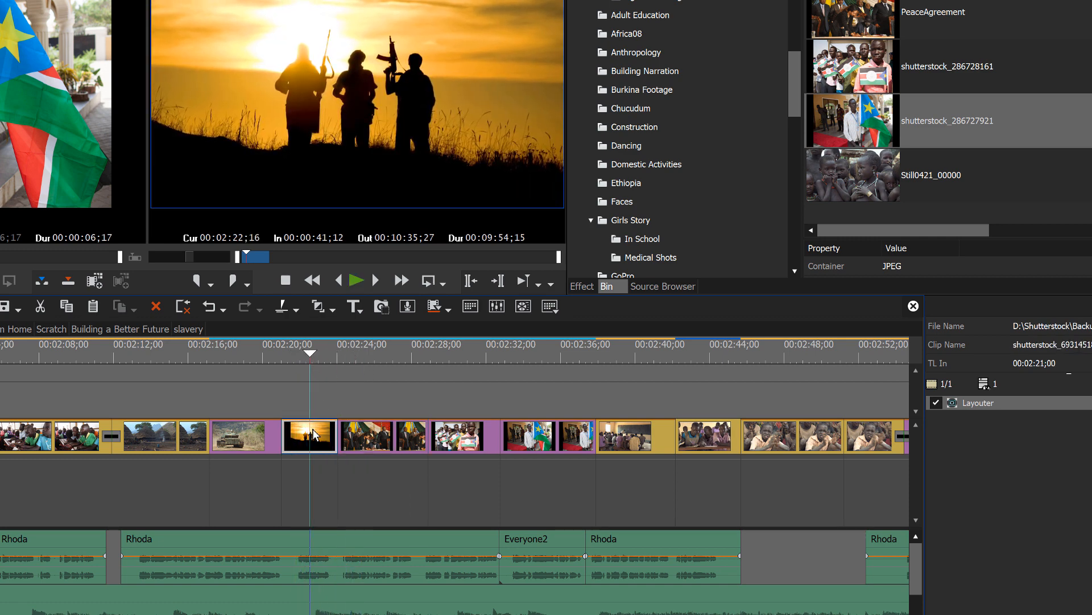
pyautogui.press('F7')
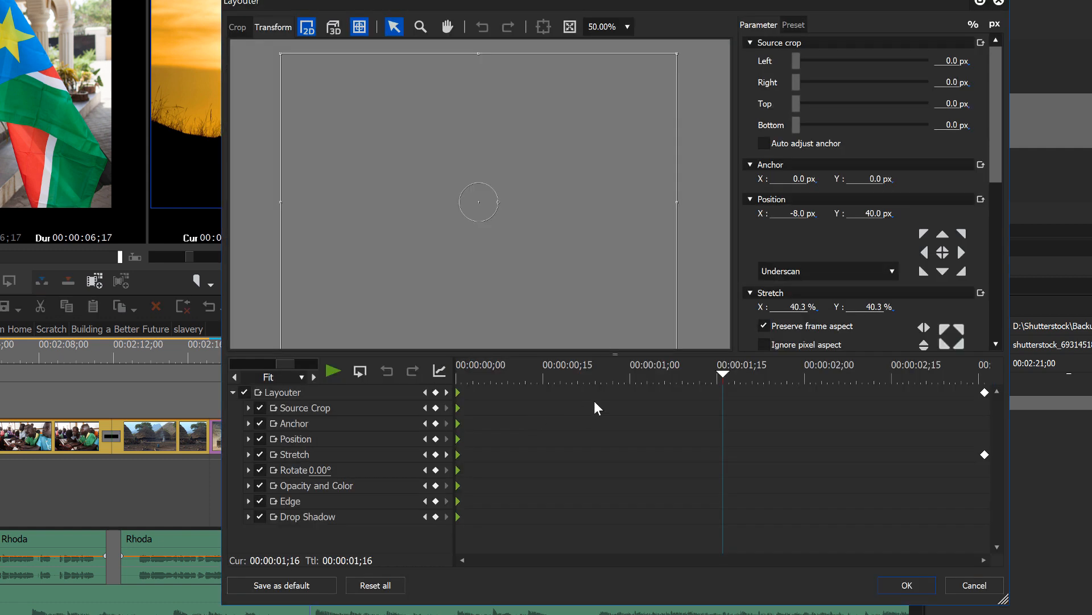
pyautogui.moveTo(725, 372); pyautogui.dragTo(1021, 380)
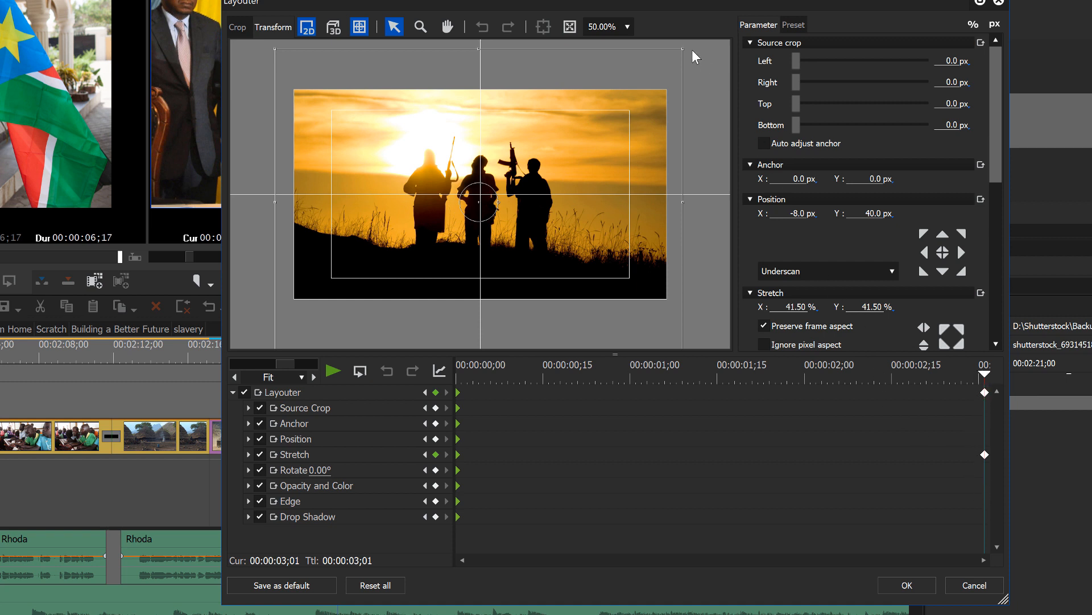
pyautogui.moveTo(682, 50); pyautogui.dragTo(681, 53)
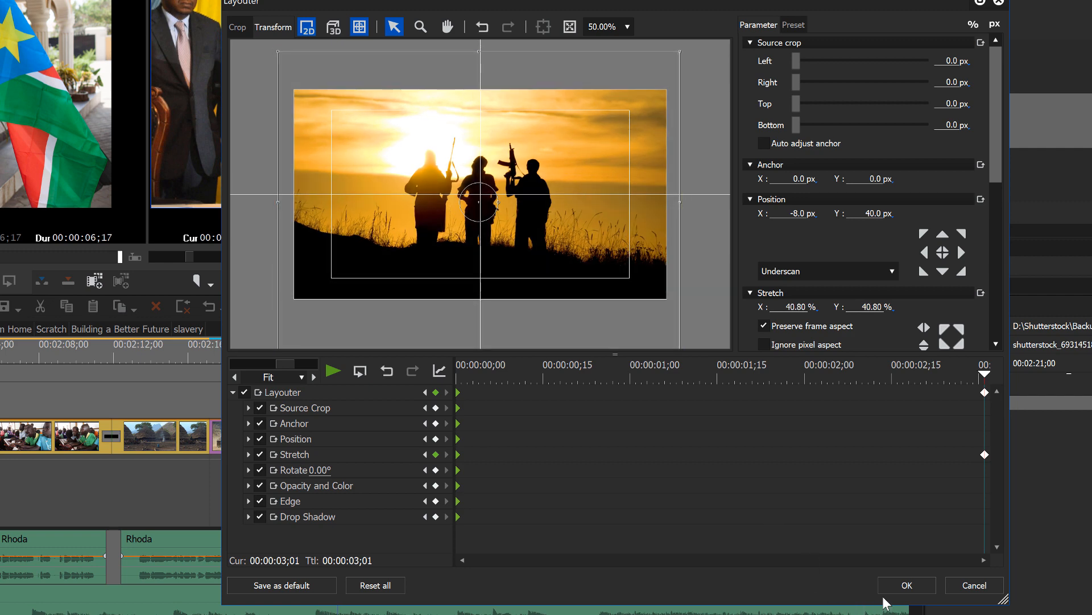
pyautogui.click(904, 586)
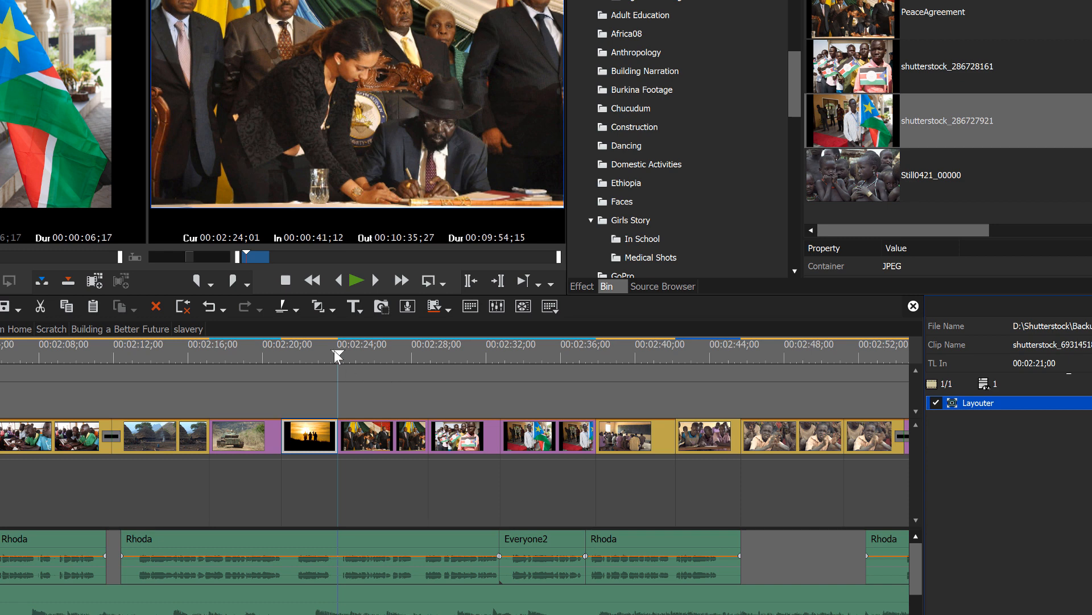
# Play back the silhouette still's revised zoom and park the playhead at about 00:02:21;03
pyautogui.moveTo(333, 351); pyautogui.dragTo(277, 380)
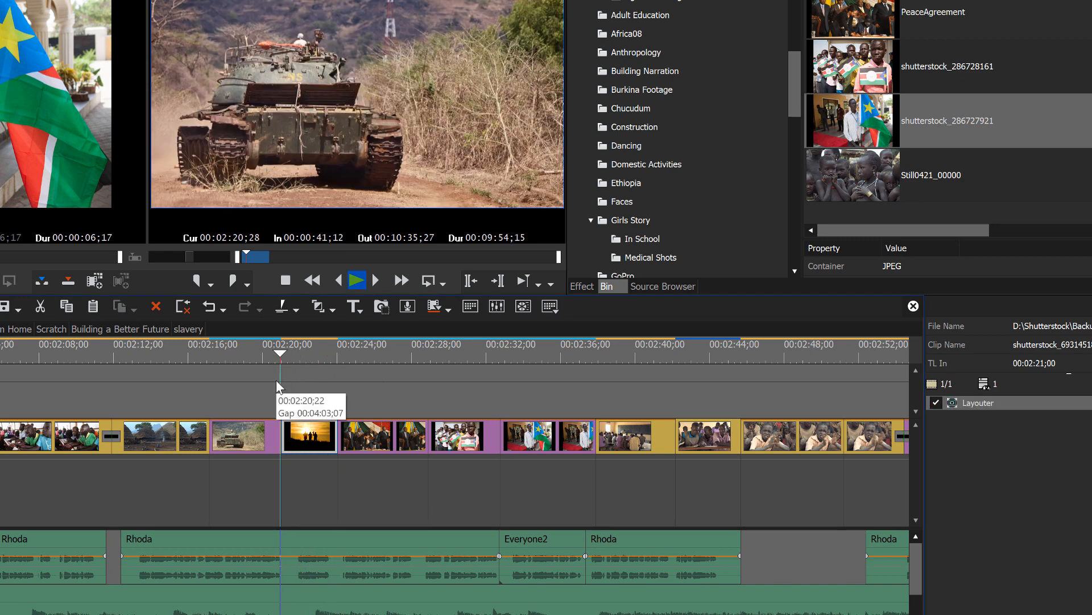
pyautogui.press('space')
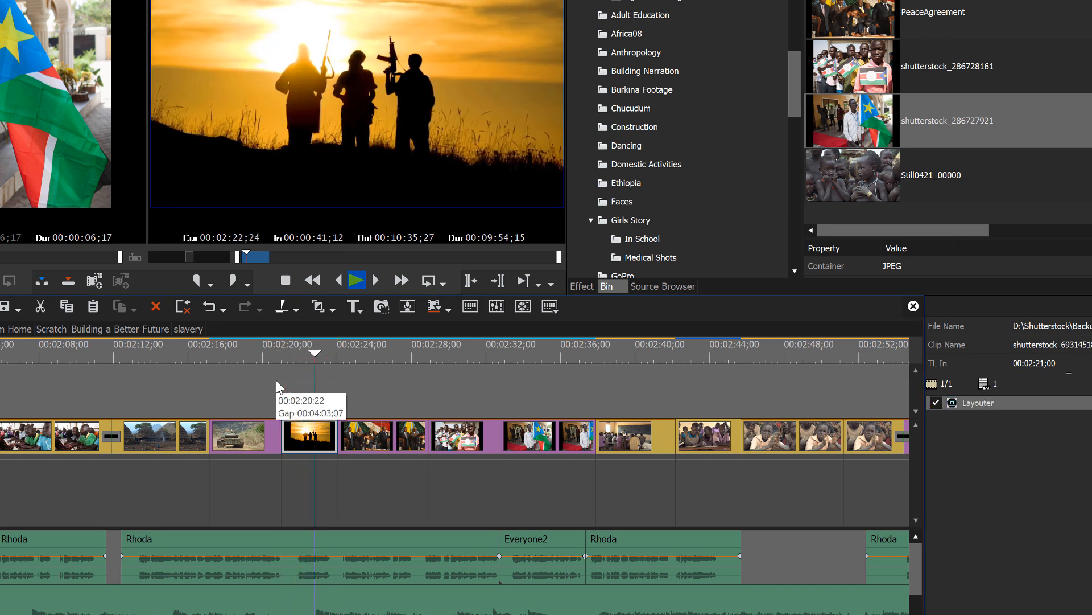
pyautogui.moveTo(340, 354); pyautogui.dragTo(283, 396)
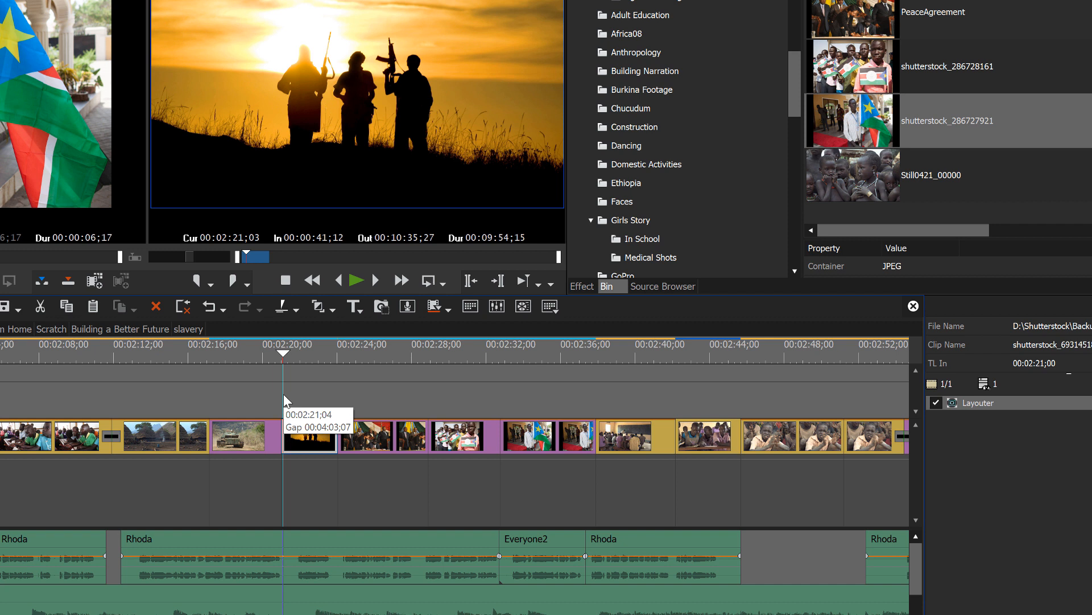
# Add the default Dissolve transition at both ends of the tank still
pyautogui.click(279, 443)
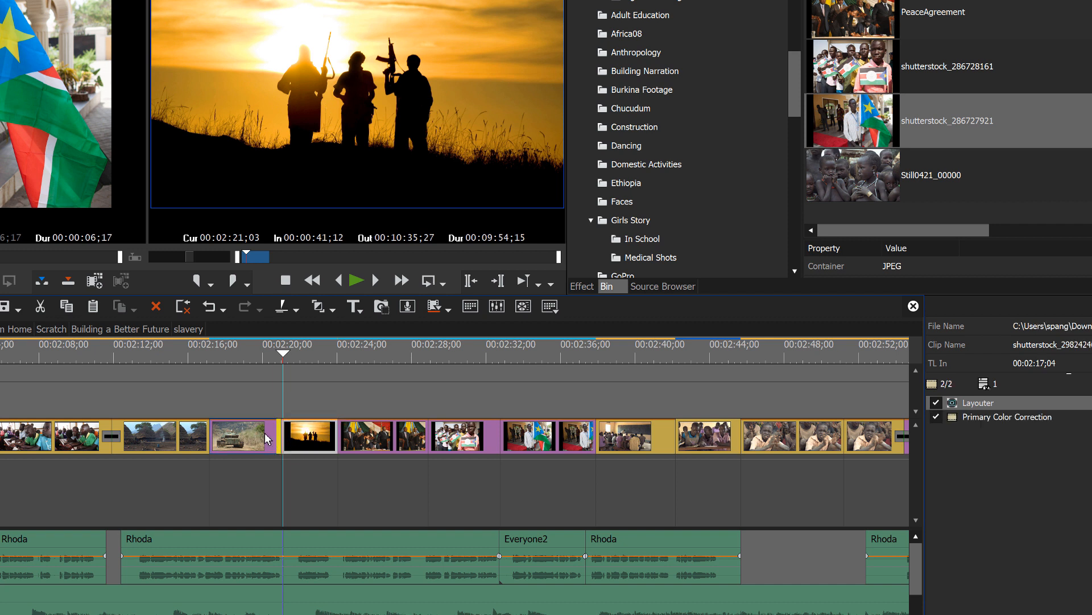
pyautogui.click(267, 439)
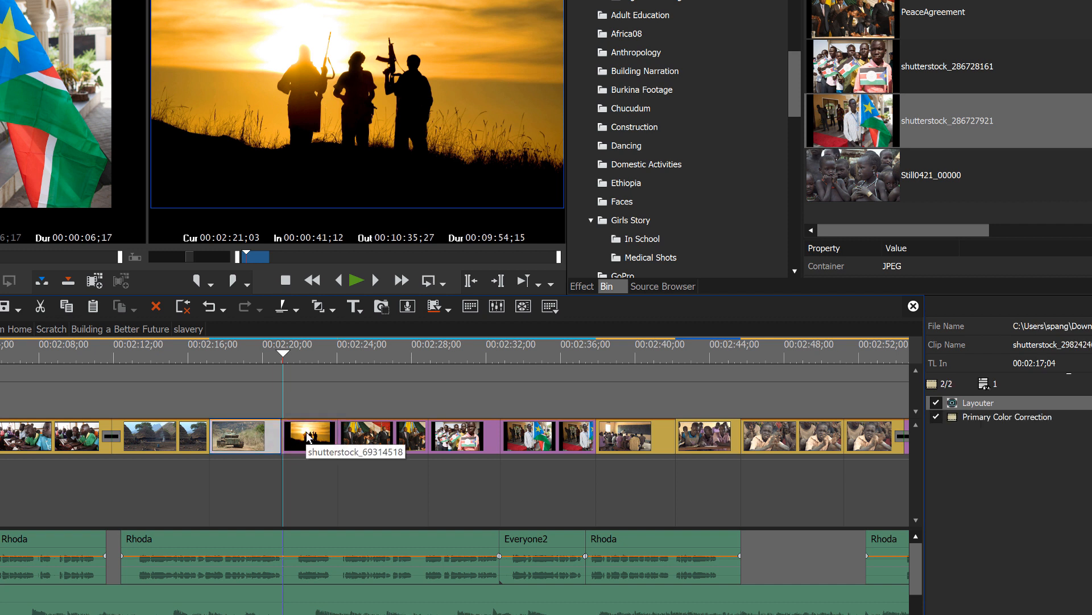
pyautogui.hotkey('ctrl', 'p')
# Play back the dissolve from the tank still to the silhouette still, and park the playhead at about 00:02:19;25
pyautogui.click(267, 355)
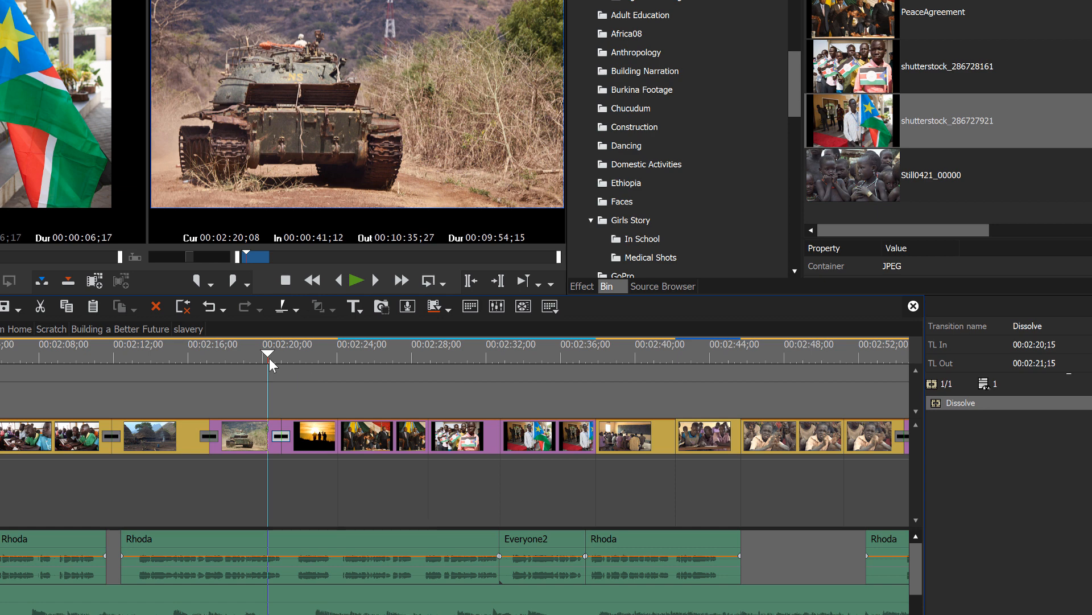
pyautogui.press('space')
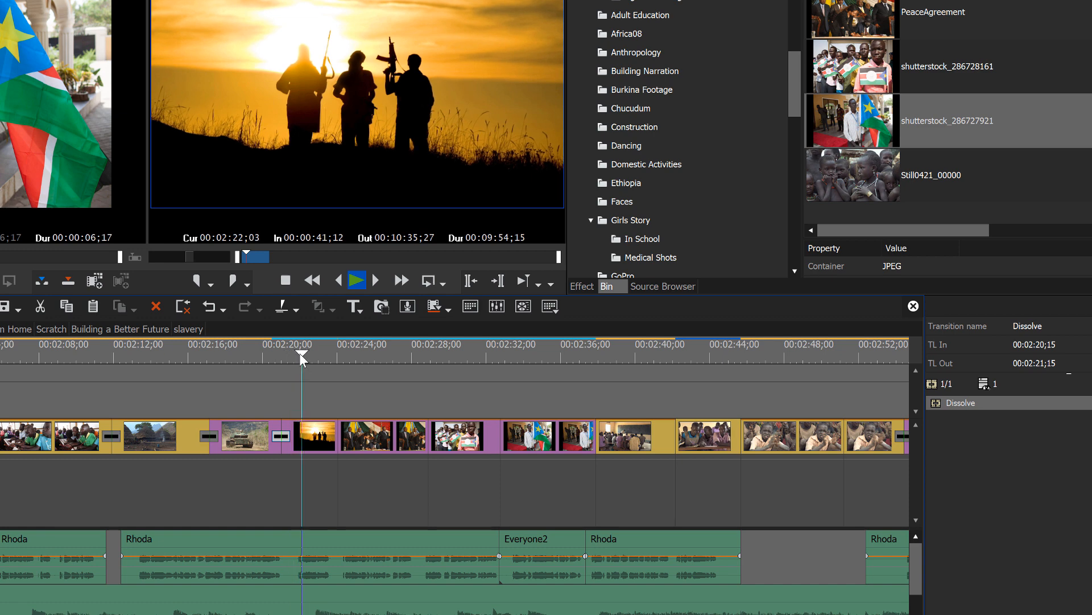
pyautogui.press('space')
pyautogui.moveTo(298, 361); pyautogui.dragTo(255, 361)
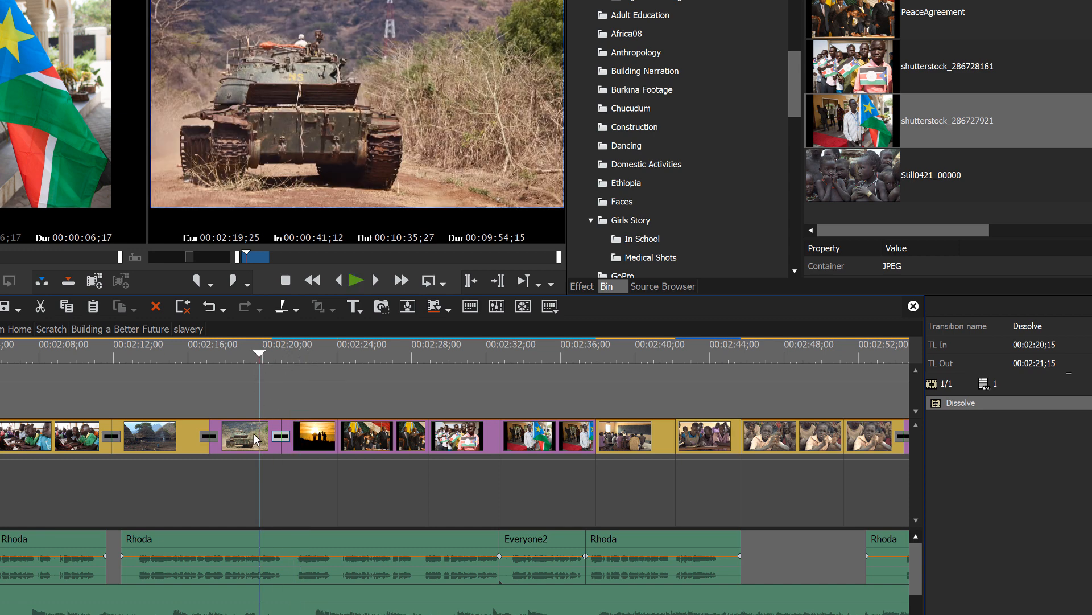
# Move the tank still's last Layouter stretch keyframe to the end of the extended clip and accept
pyautogui.click(255, 440)
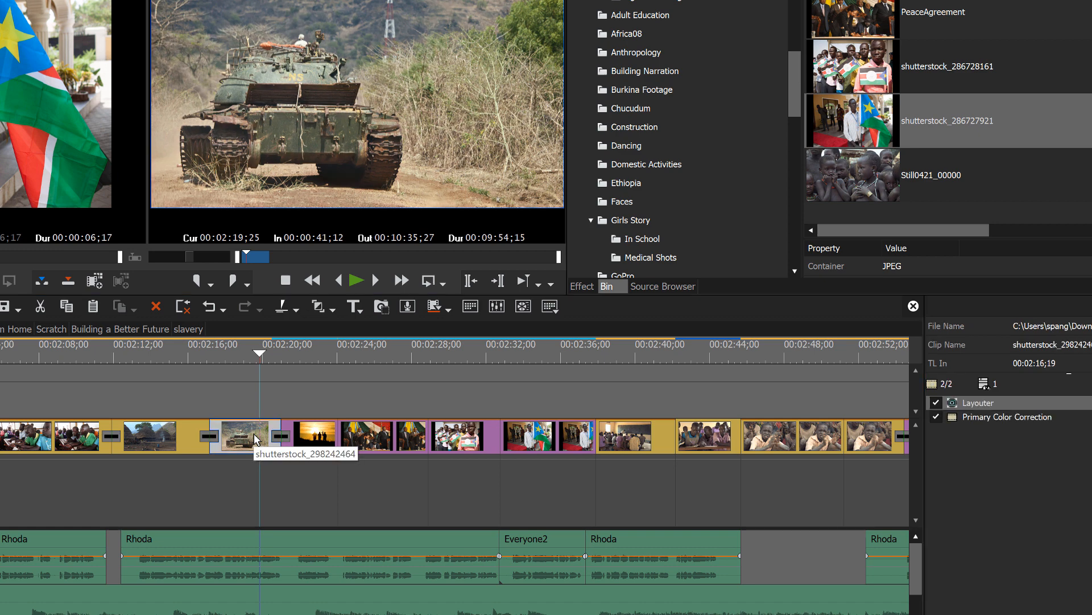
pyautogui.press('F7')
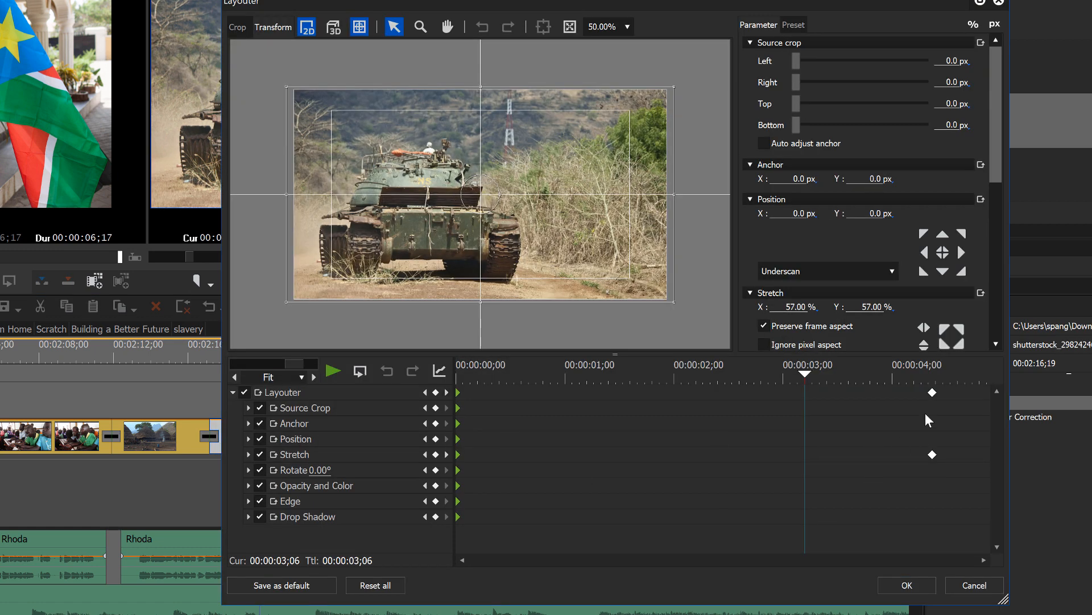
pyautogui.moveTo(932, 394); pyautogui.dragTo(1030, 400)
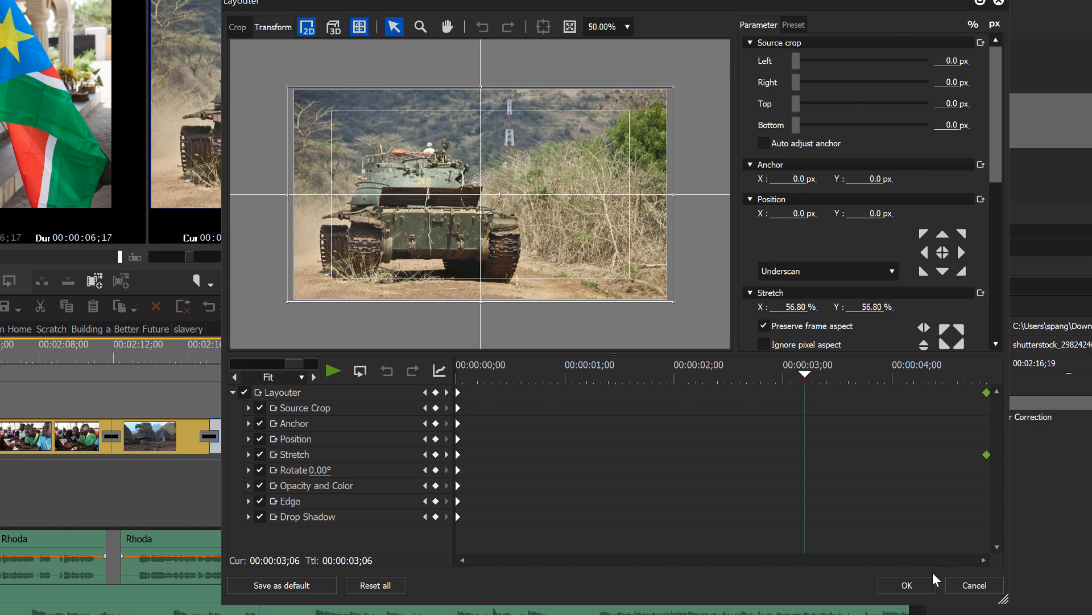
pyautogui.click(913, 585)
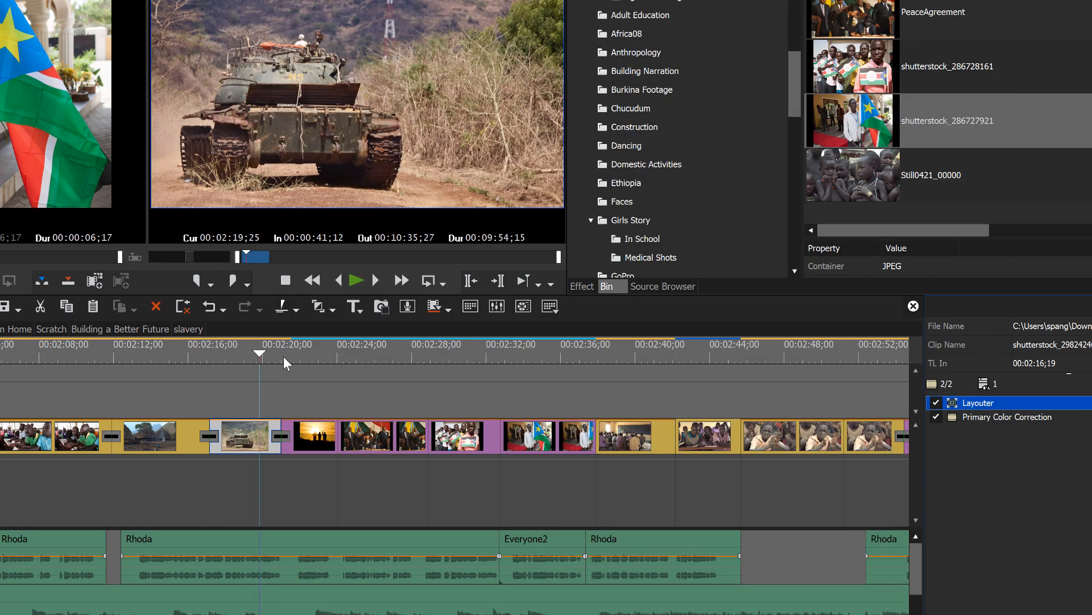
# Move the silhouette still's first Layouter keyframes to 00:00:00;00 and accept
pyautogui.moveTo(284, 356); pyautogui.dragTo(323, 358)
pyautogui.click(317, 434)
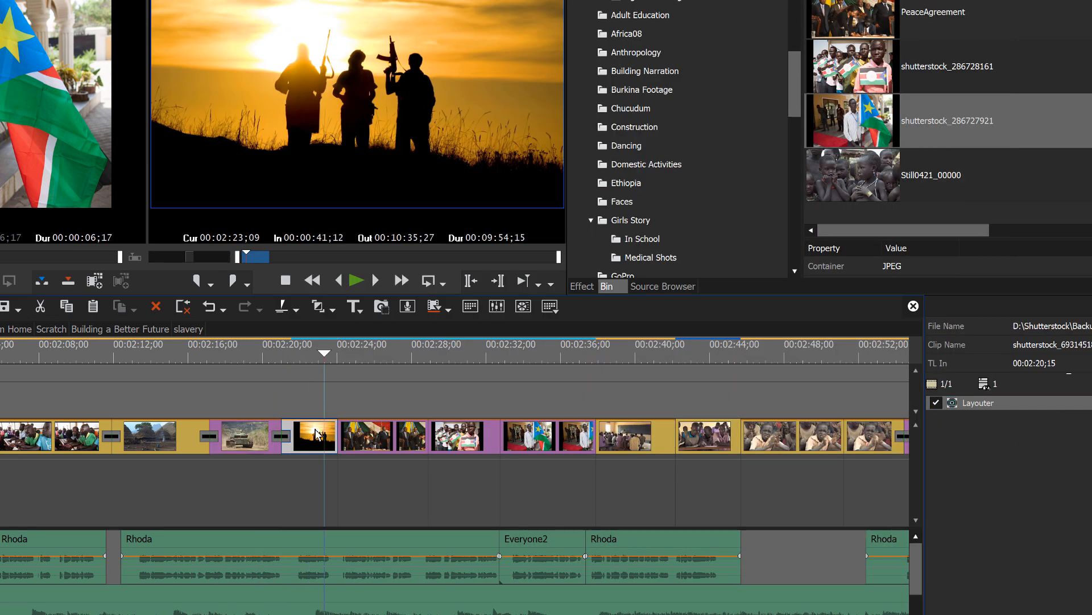
pyautogui.press('F7')
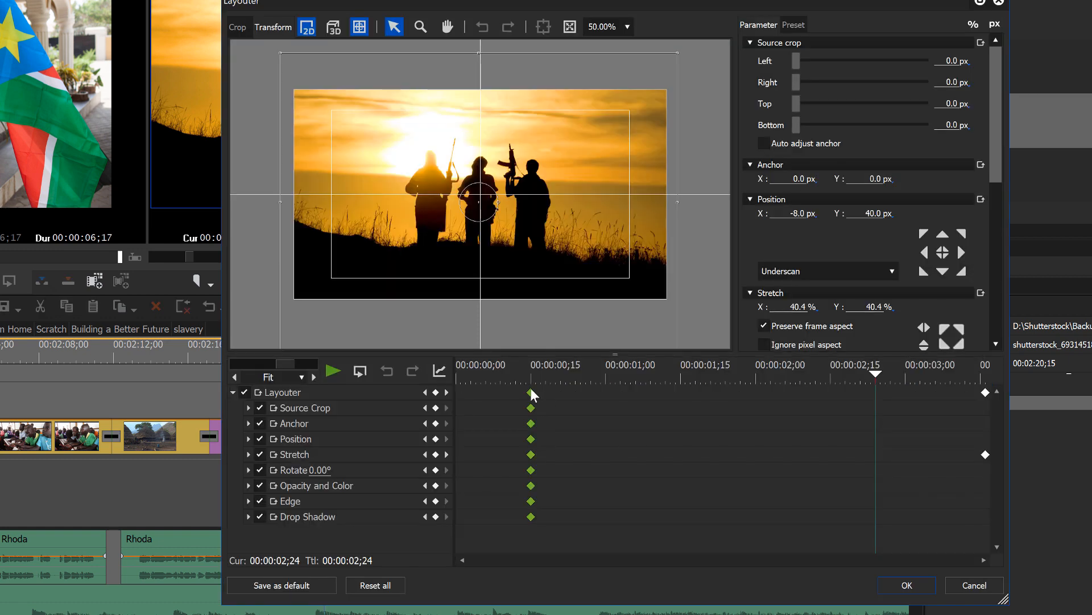
pyautogui.moveTo(531, 392); pyautogui.dragTo(447, 394)
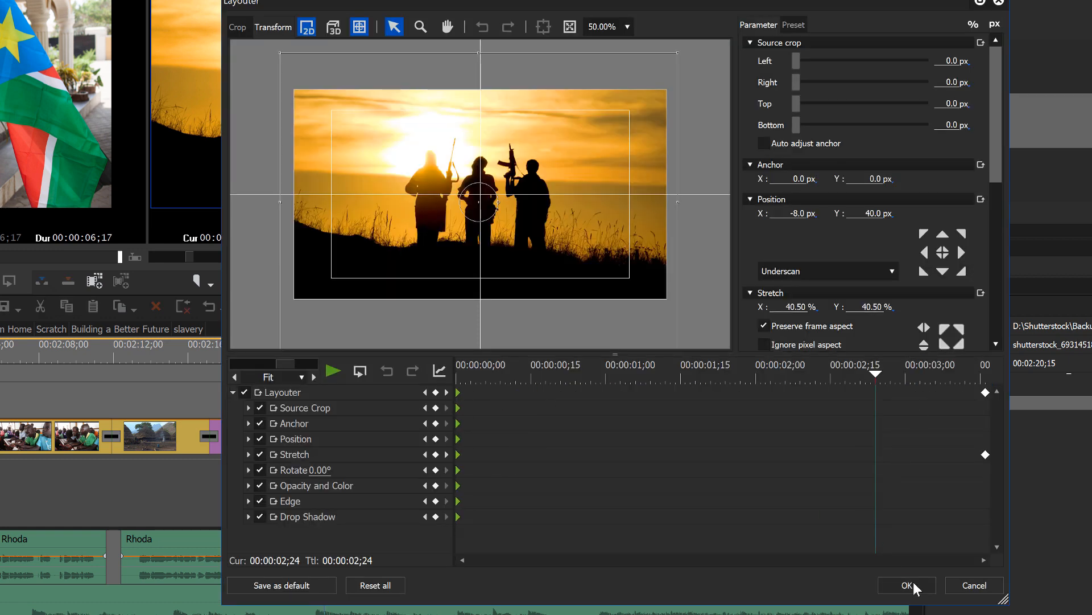
pyautogui.click(908, 586)
# Scrub through the dissolve between the tank and silhouette stills to check the move, and select the silhouette still
pyautogui.click(251, 387)
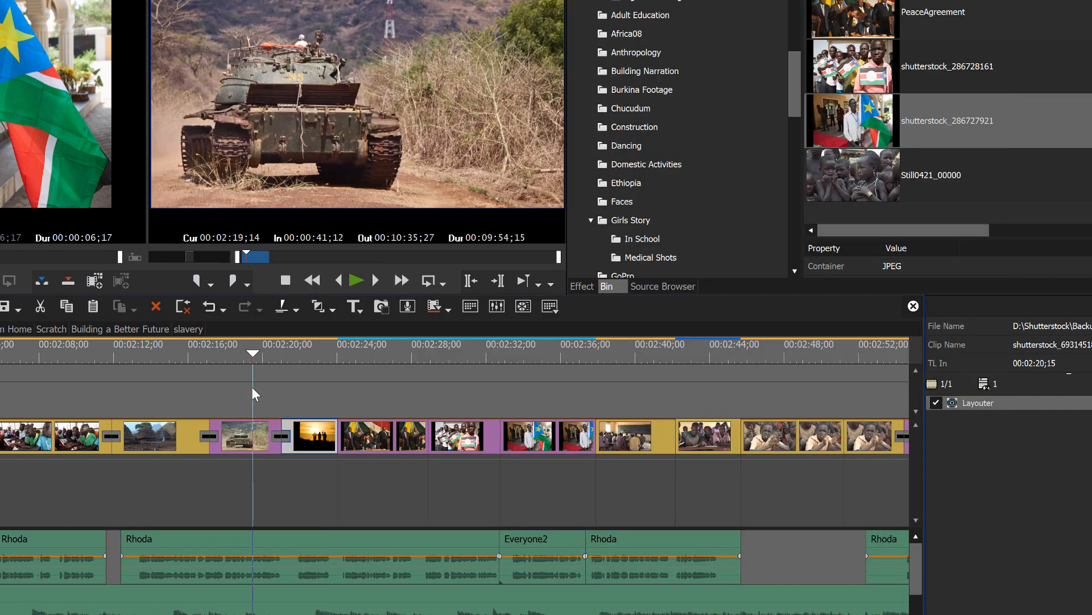
pyautogui.click(248, 448)
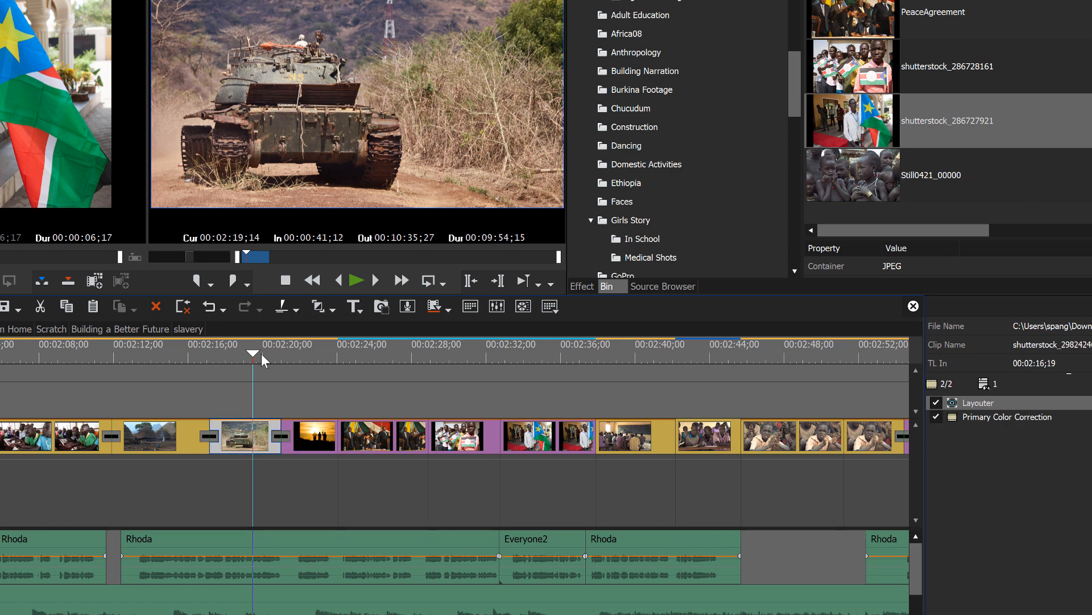
pyautogui.moveTo(254, 350); pyautogui.dragTo(291, 378)
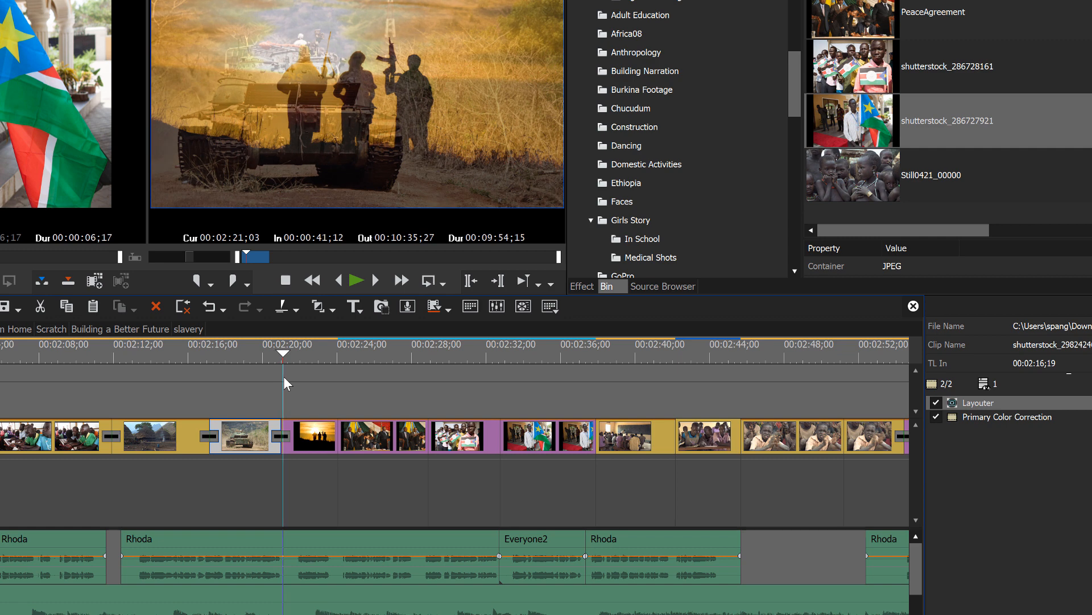
pyautogui.click(316, 421)
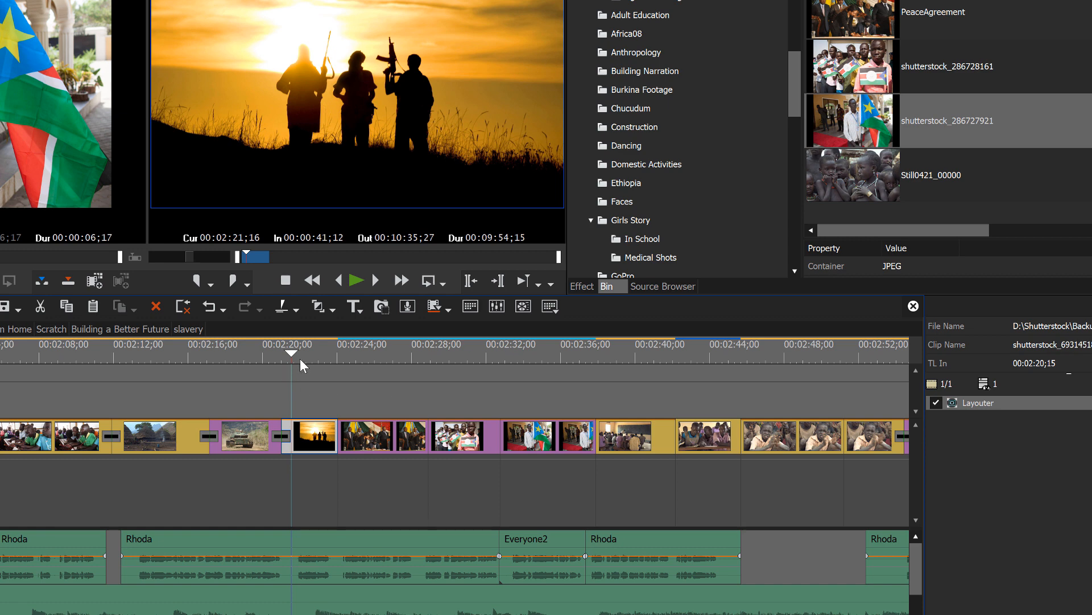
# Scrub from the silhouette still back to the tank still to review the stretch move across their dissolve
pyautogui.moveTo(294, 354); pyautogui.dragTo(305, 373)
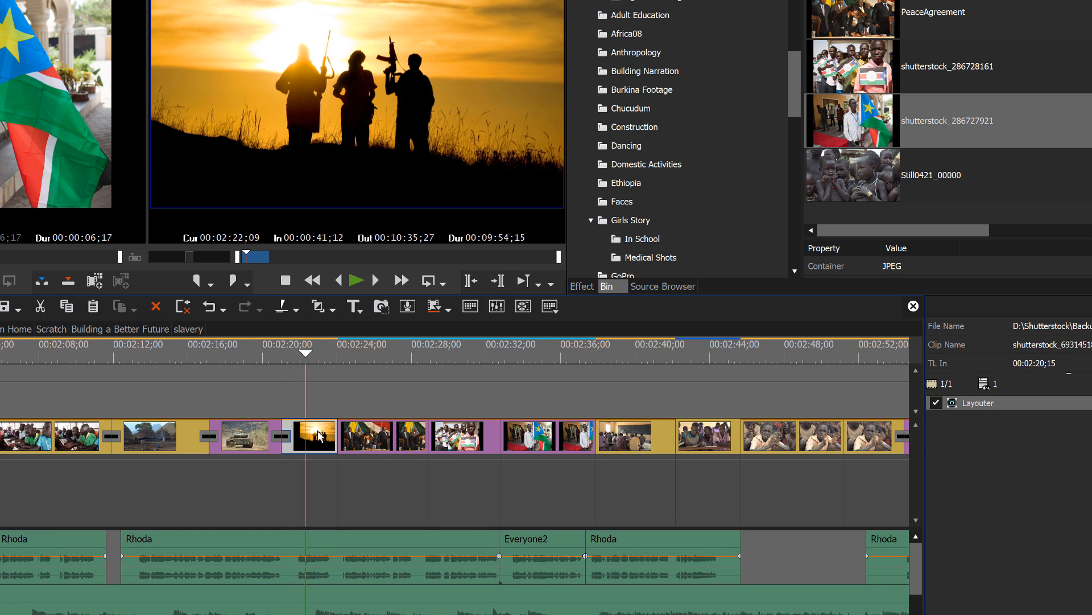
pyautogui.moveTo(307, 360); pyautogui.dragTo(271, 378)
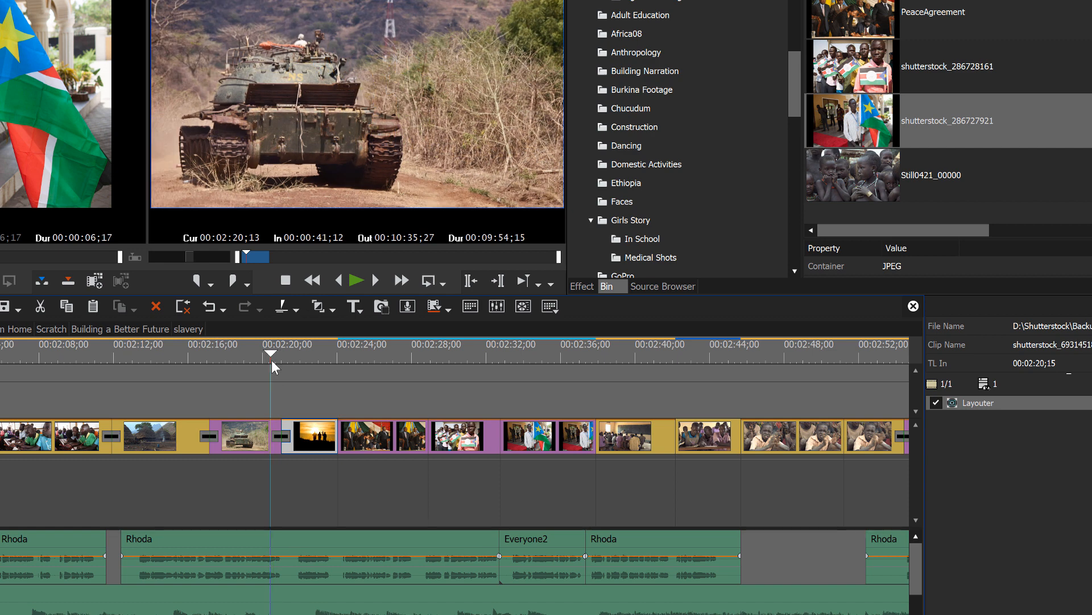
# Roll the audio edit between WVV003984 and WVV003989 to line up with the video cut from classroom to clapping children
pyautogui.moveTo(271, 354); pyautogui.dragTo(532, 353)
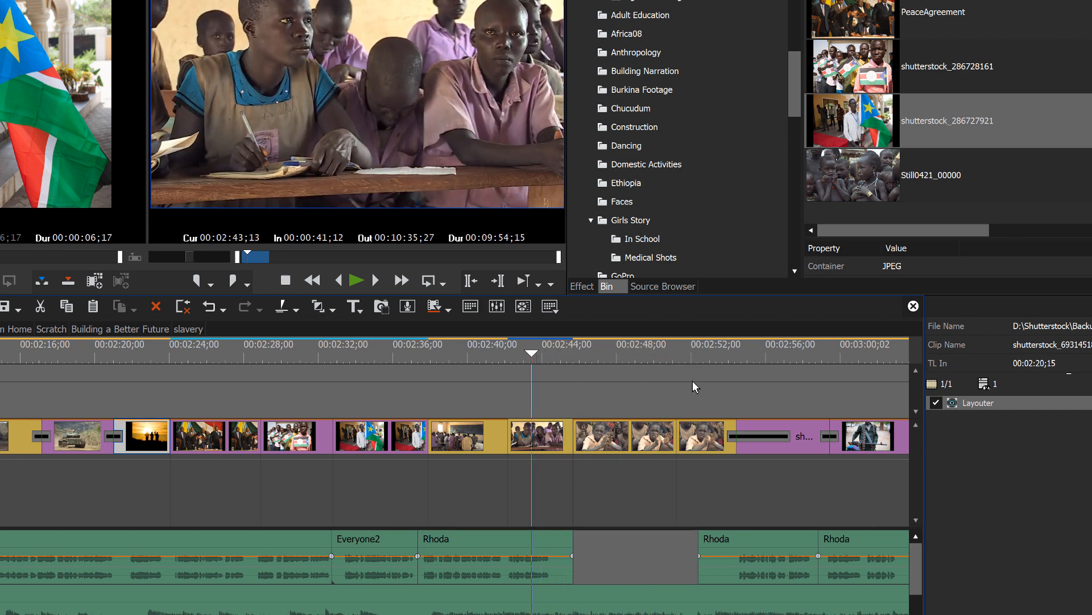
pyautogui.moveTo(916, 579); pyautogui.dragTo(917, 614)
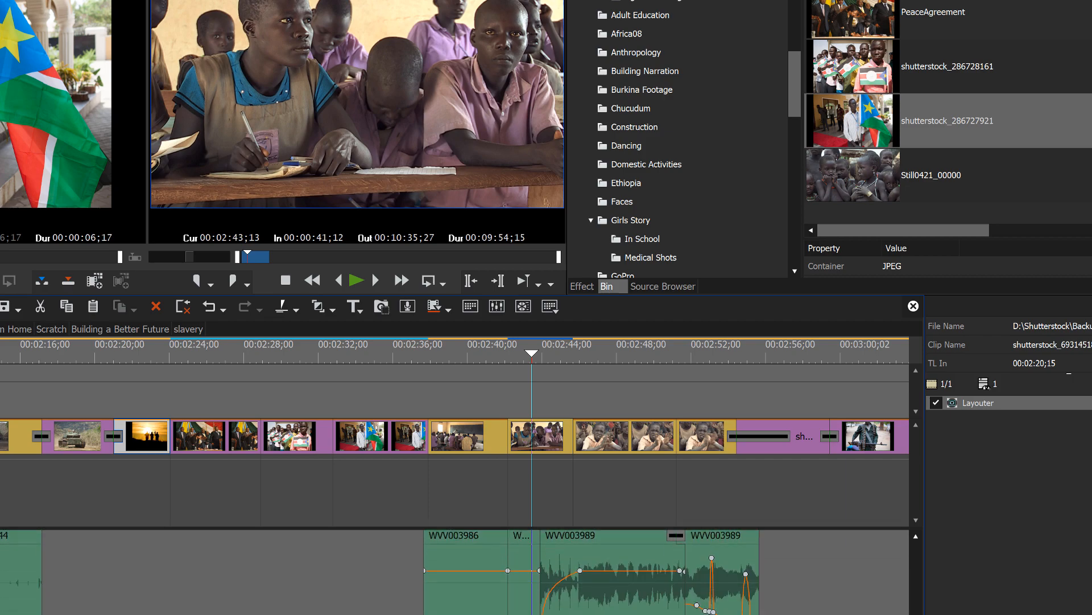
pyautogui.moveTo(531, 348); pyautogui.dragTo(538, 360)
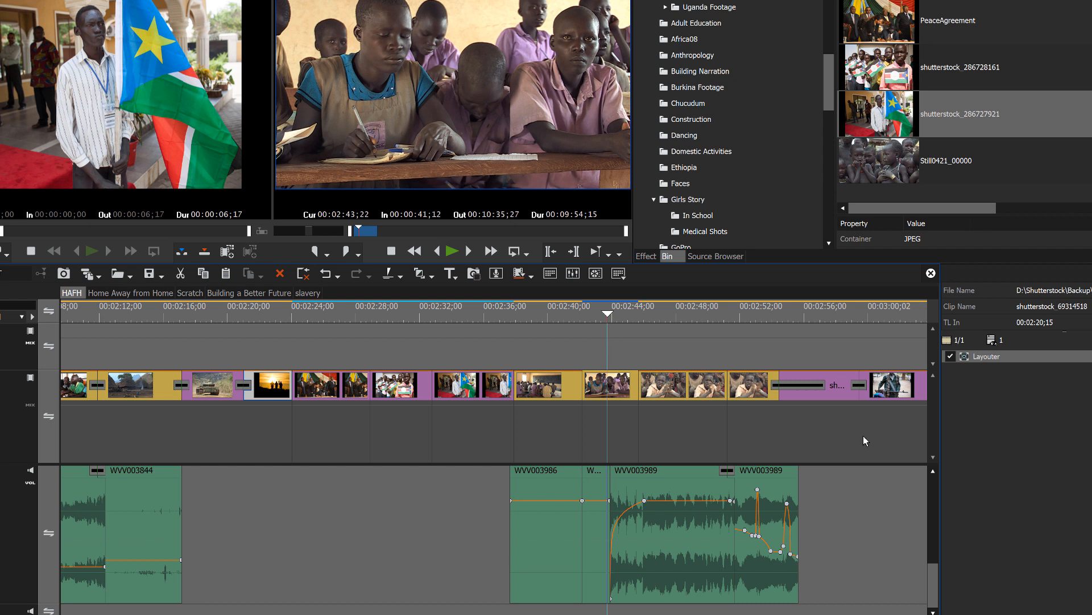
pyautogui.scroll(2, 932, 578)
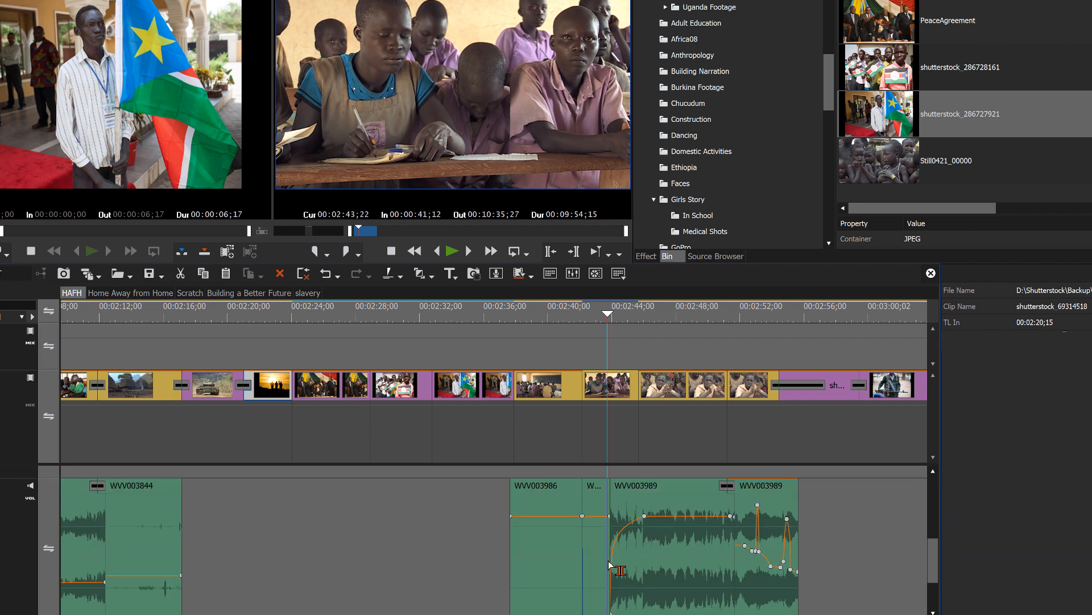
pyautogui.moveTo(608, 565); pyautogui.dragTo(638, 569)
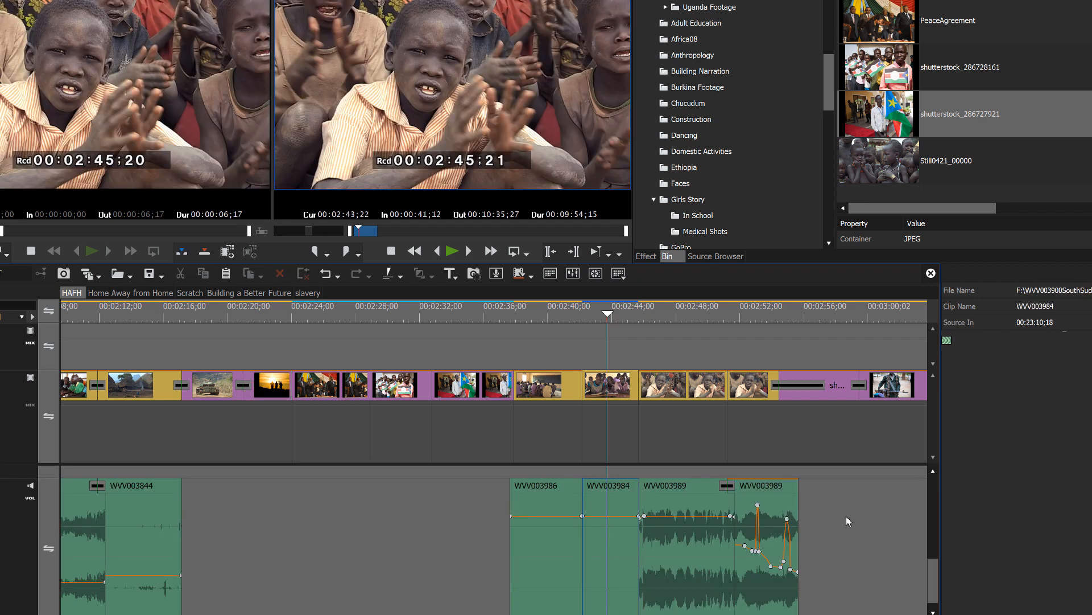
# Play back the straight cut from the classroom to the clapping children from about 00:02:42;27, and park the playhead on it
pyautogui.moveTo(610, 313); pyautogui.dragTo(595, 315)
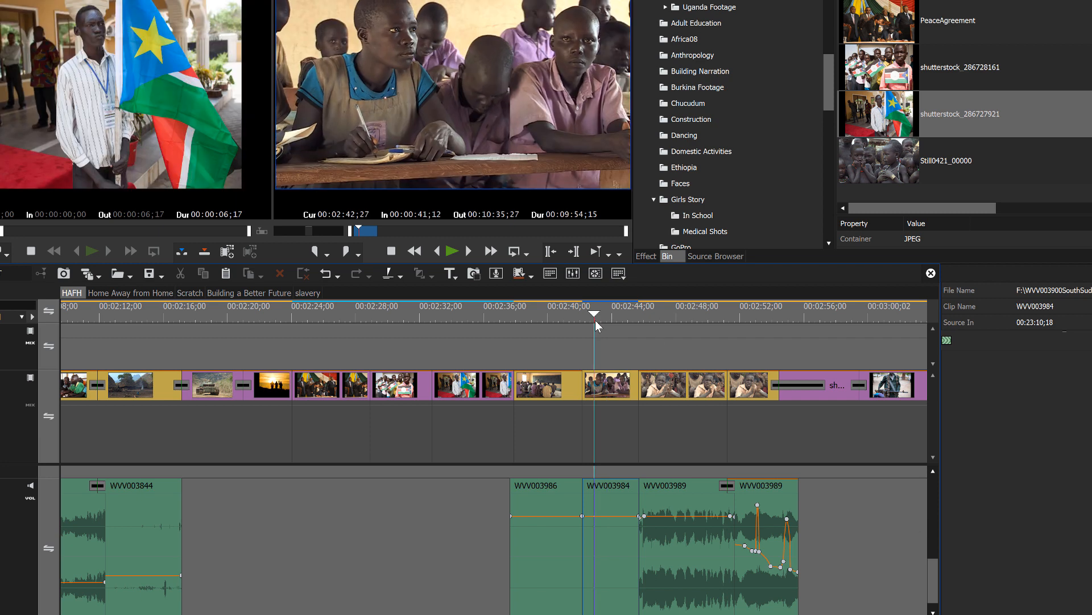
pyautogui.press('space')
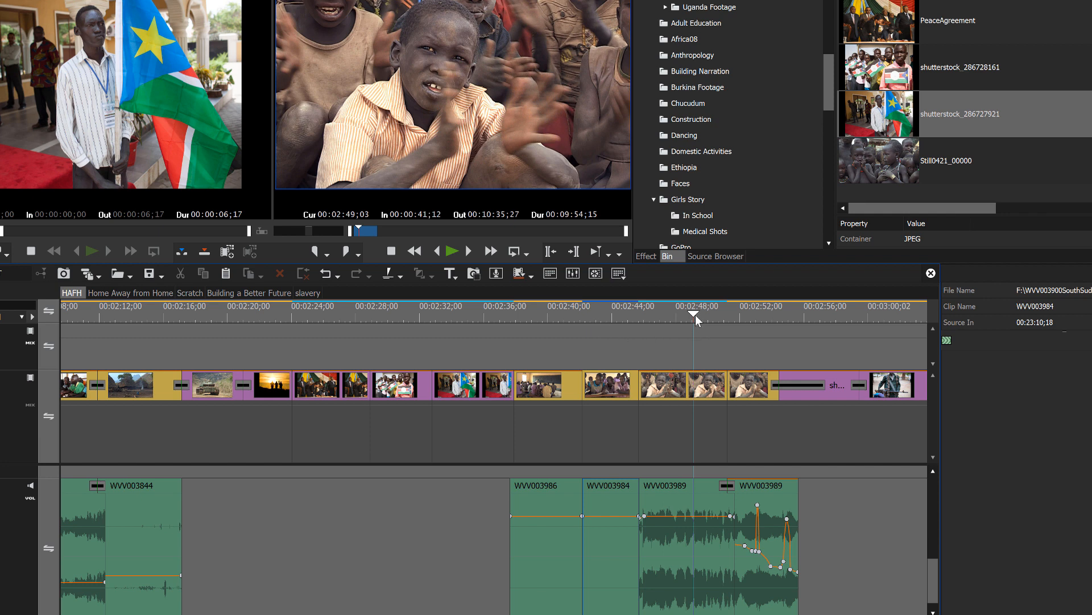
pyautogui.moveTo(694, 315); pyautogui.dragTo(606, 363)
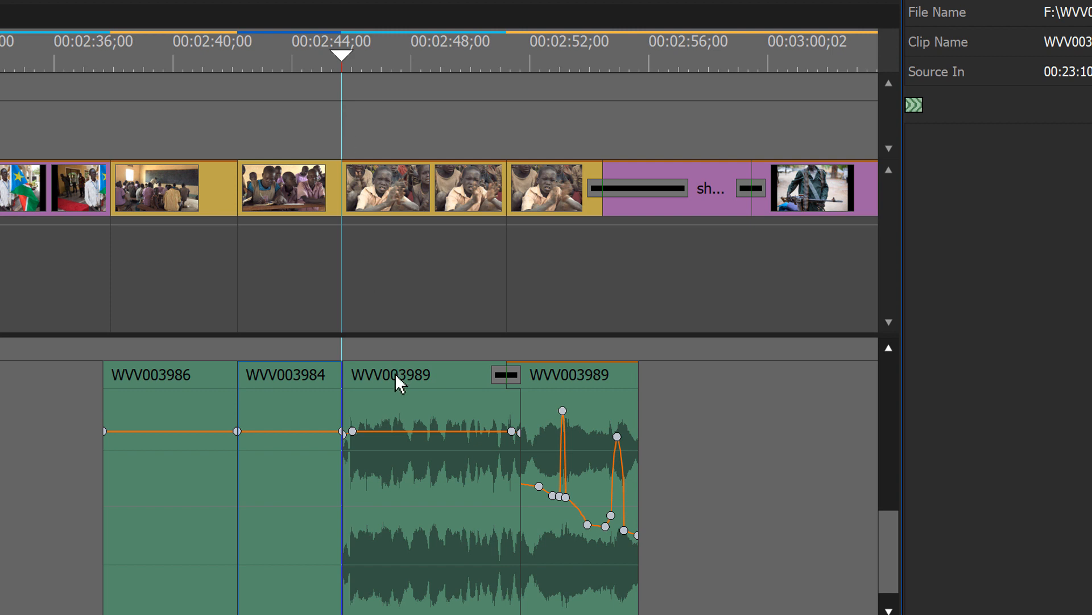
pyautogui.click(364, 376)
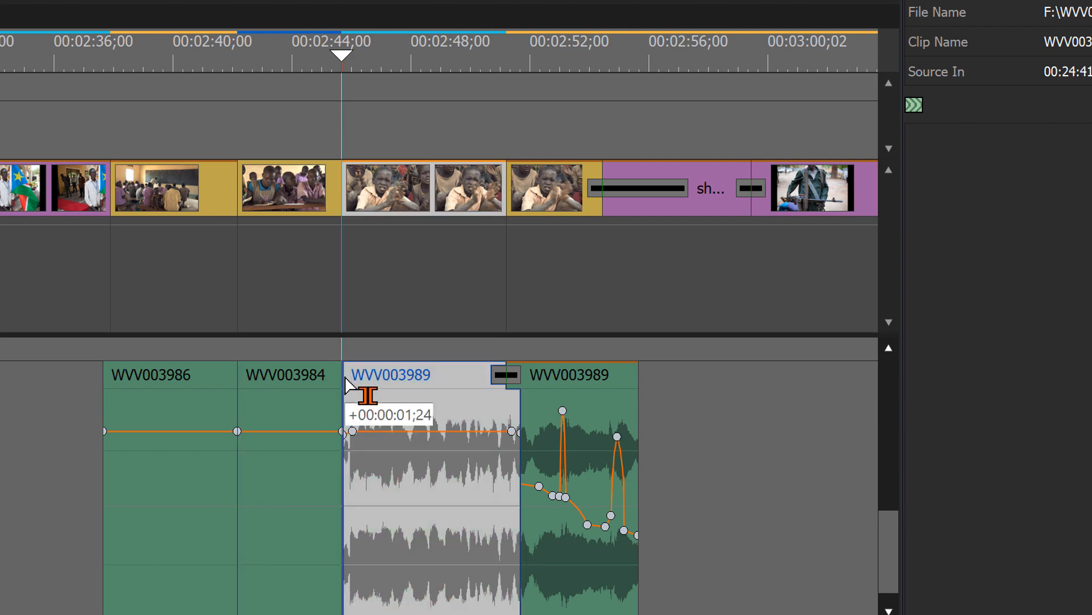
pyautogui.moveTo(345, 380)
pyautogui.mouseDown()
pyautogui.moveTo(289, 386)
pyautogui.moveTo(370, 385)
pyautogui.moveTo(286, 387)
pyautogui.moveTo(356, 391)
pyautogui.moveTo(345, 396)
pyautogui.mouseUp()
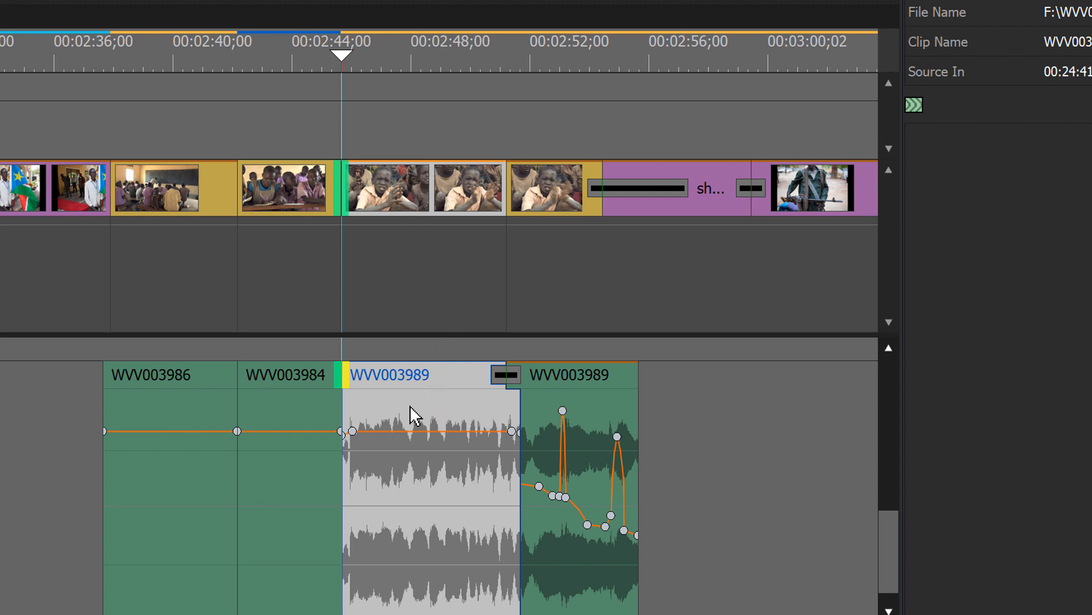
pyautogui.click(415, 384)
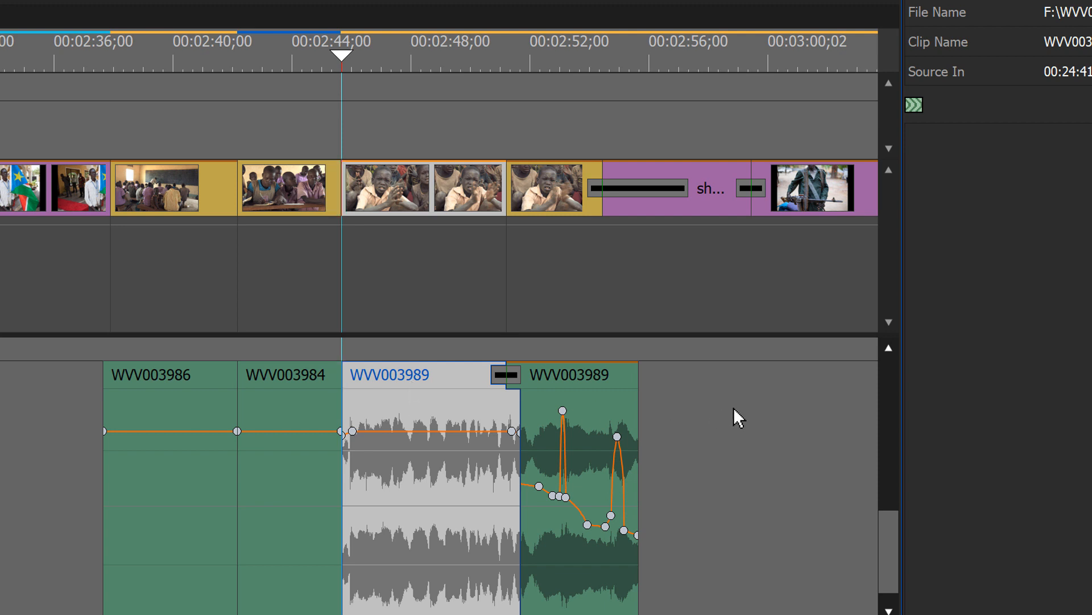
pyautogui.click(734, 409)
# Roll the linked video and audio cut between WVV003984 and WVV003989 slightly earlier, and clear the edit point selection
pyautogui.click(345, 185)
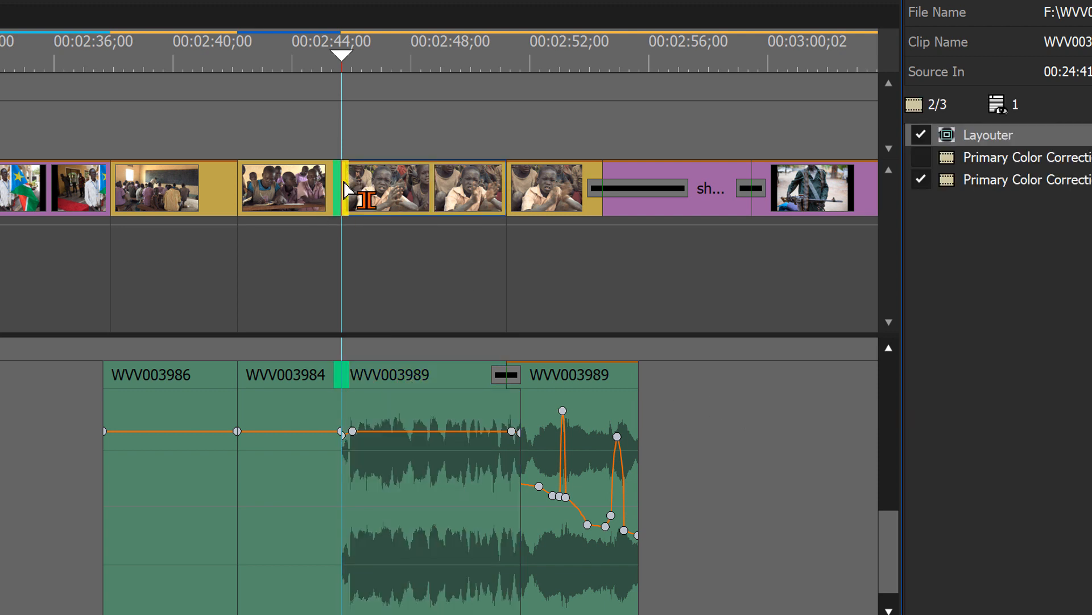
pyautogui.moveTo(345, 186)
pyautogui.mouseDown()
pyautogui.moveTo(275, 193)
pyautogui.moveTo(380, 200)
pyautogui.moveTo(344, 199)
pyautogui.mouseUp()
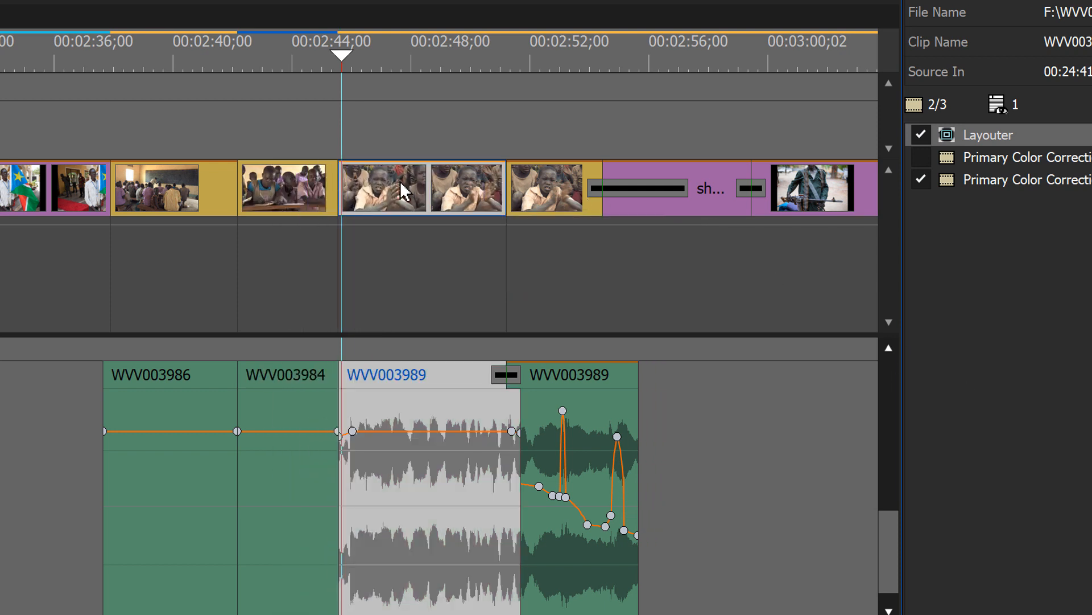
pyautogui.click(339, 191)
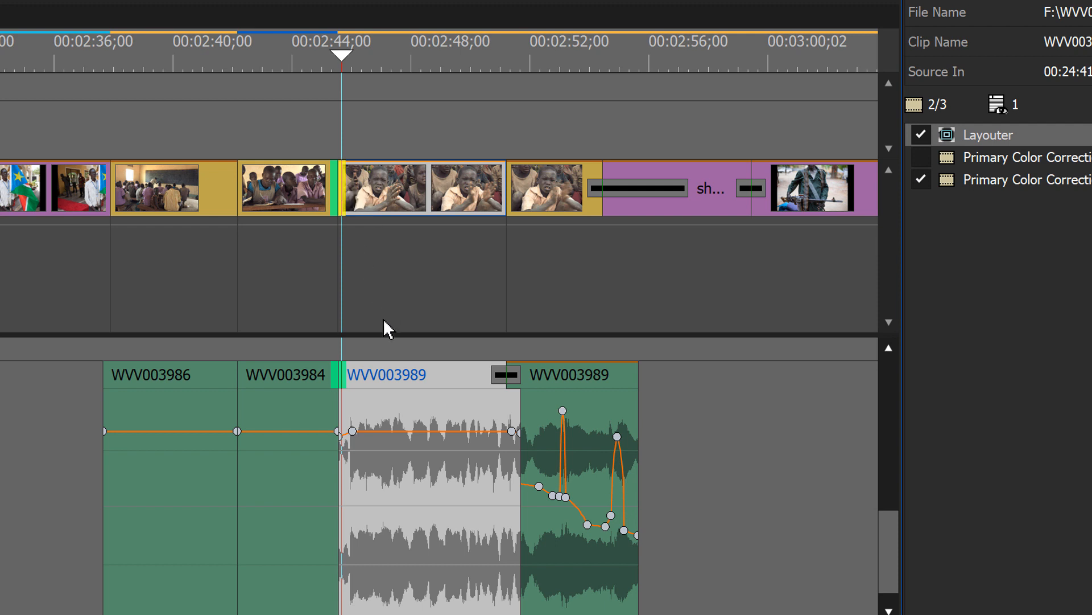
pyautogui.click(344, 380)
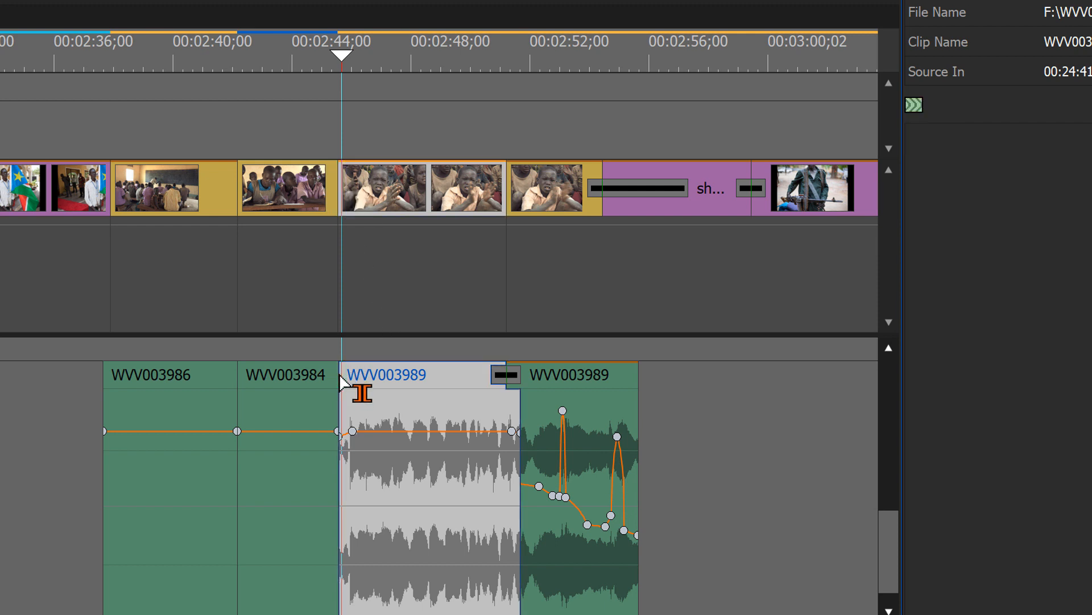
pyautogui.click(339, 198)
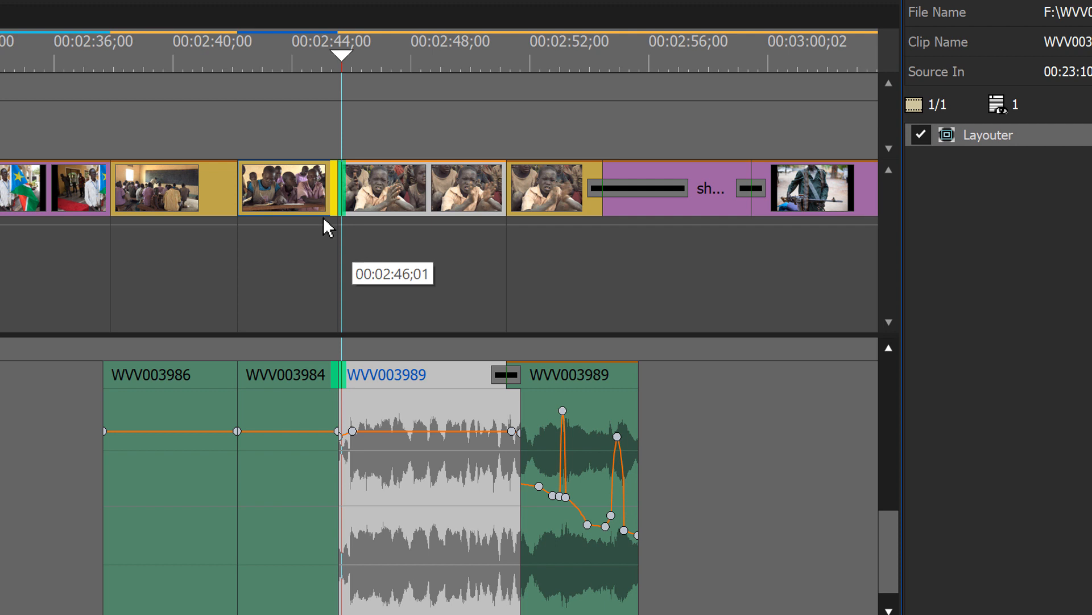
pyautogui.click(783, 491)
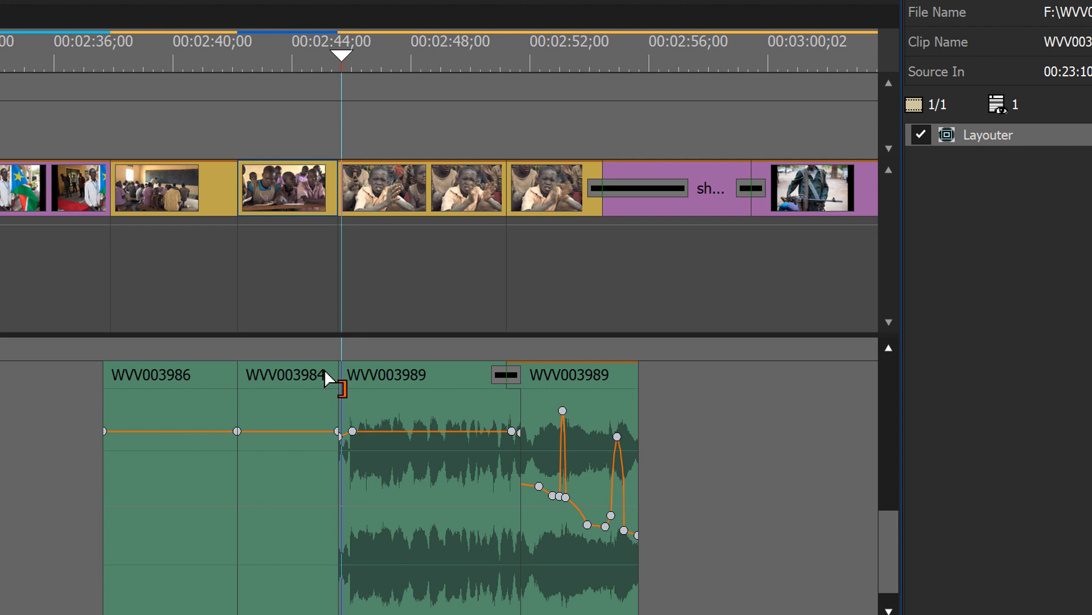
# Roll only the audio edit between WVV003984 and WVV003989 back to about 00:02:43;27, leading the video cut
pyautogui.press('alt')
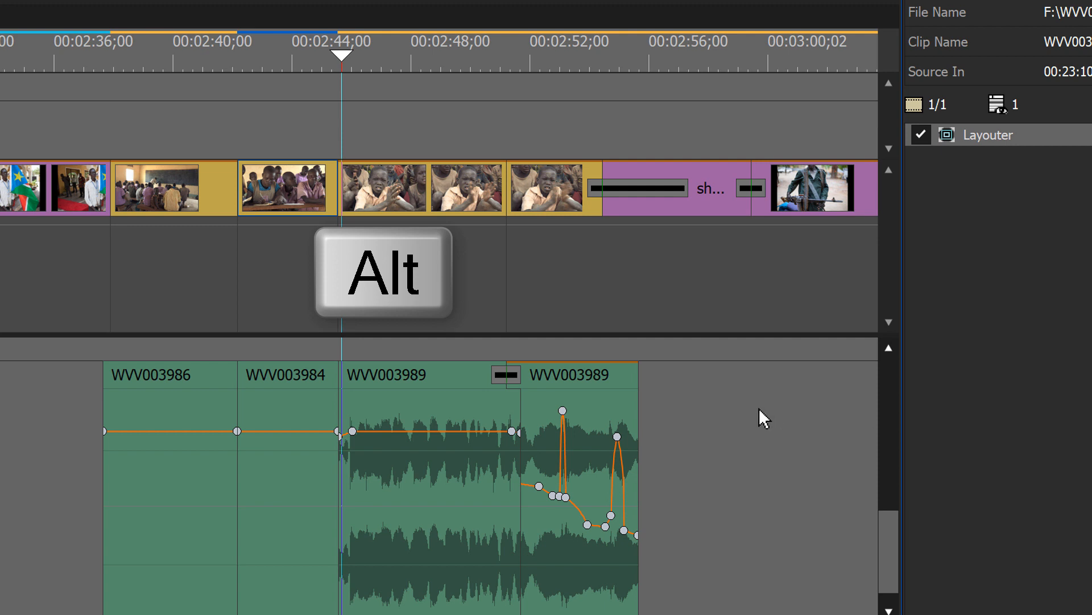
pyautogui.click(341, 379)
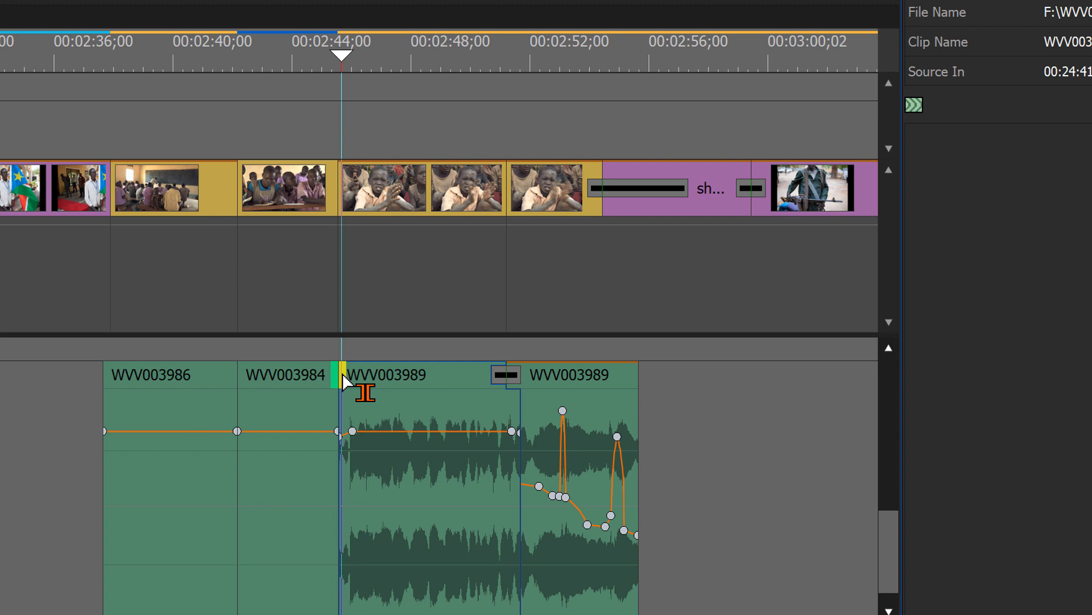
pyautogui.moveTo(342, 376); pyautogui.dragTo(292, 386)
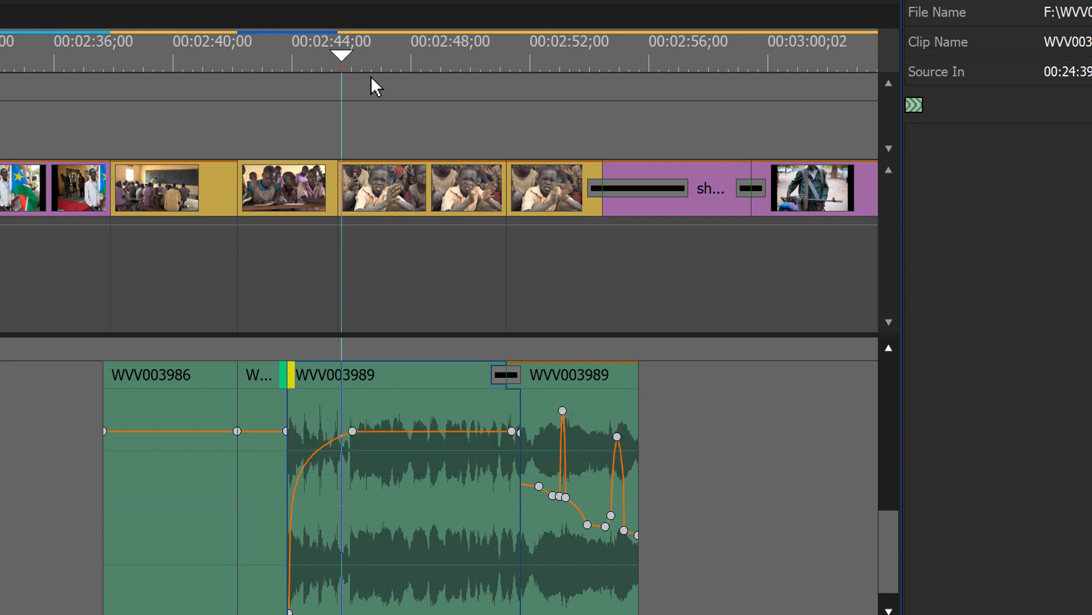
# Play back the split edit from about 00:02:42;28 into the clapping shot, and park the playhead at 00:02:46;01
pyautogui.moveTo(332, 61); pyautogui.dragTo(261, 97)
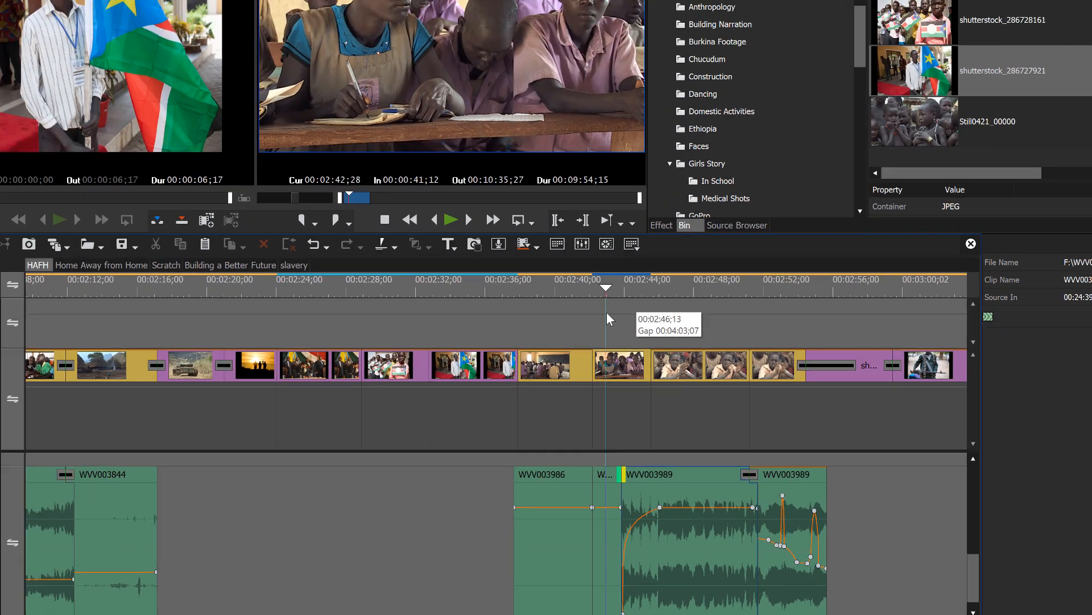
pyautogui.press('space')
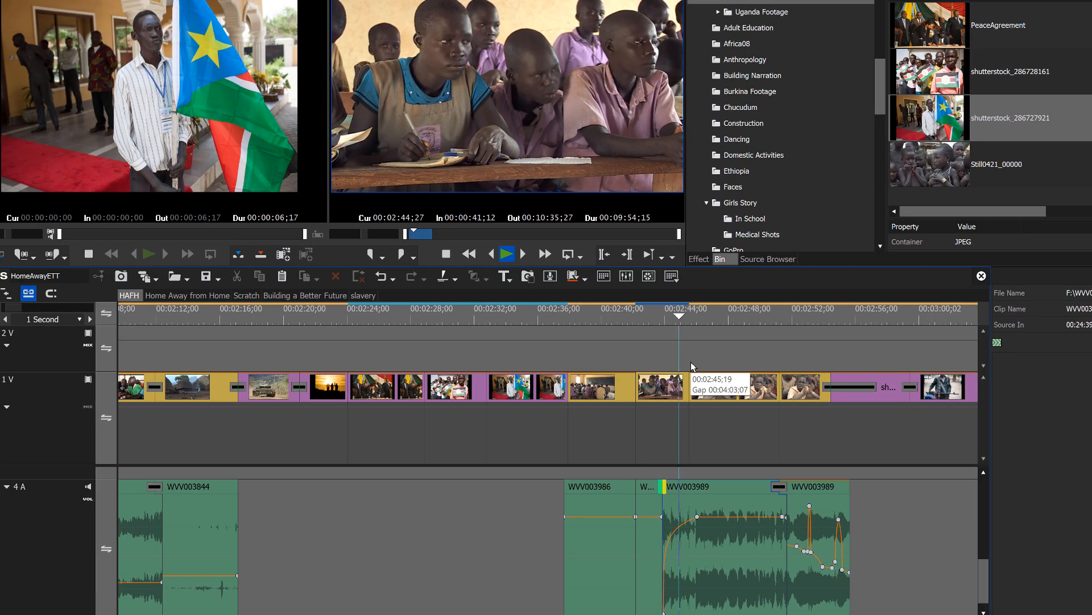
pyautogui.press('space')
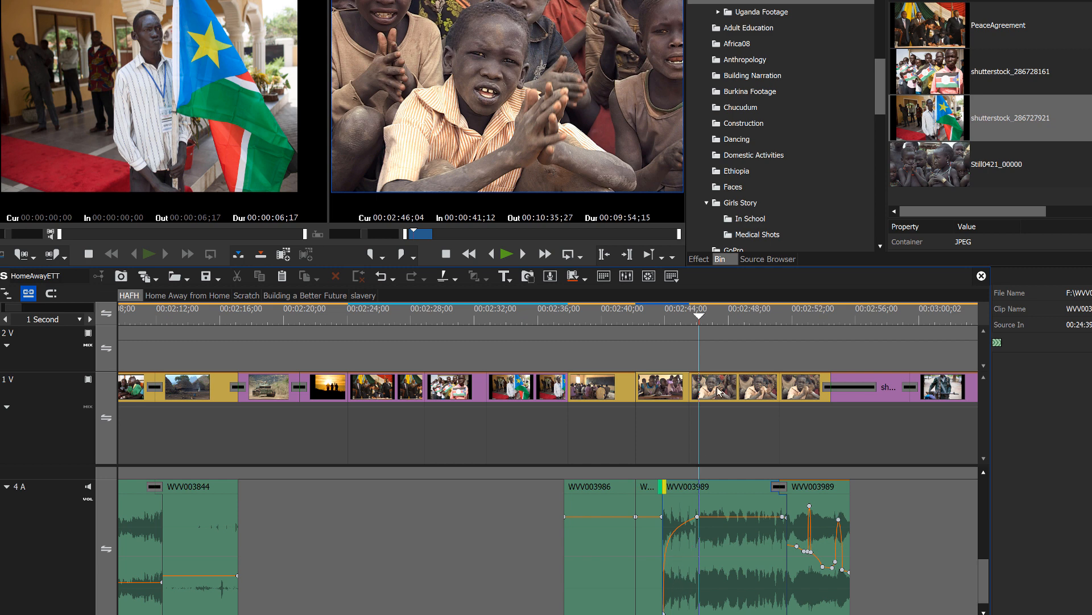
pyautogui.moveTo(696, 319); pyautogui.dragTo(697, 387)
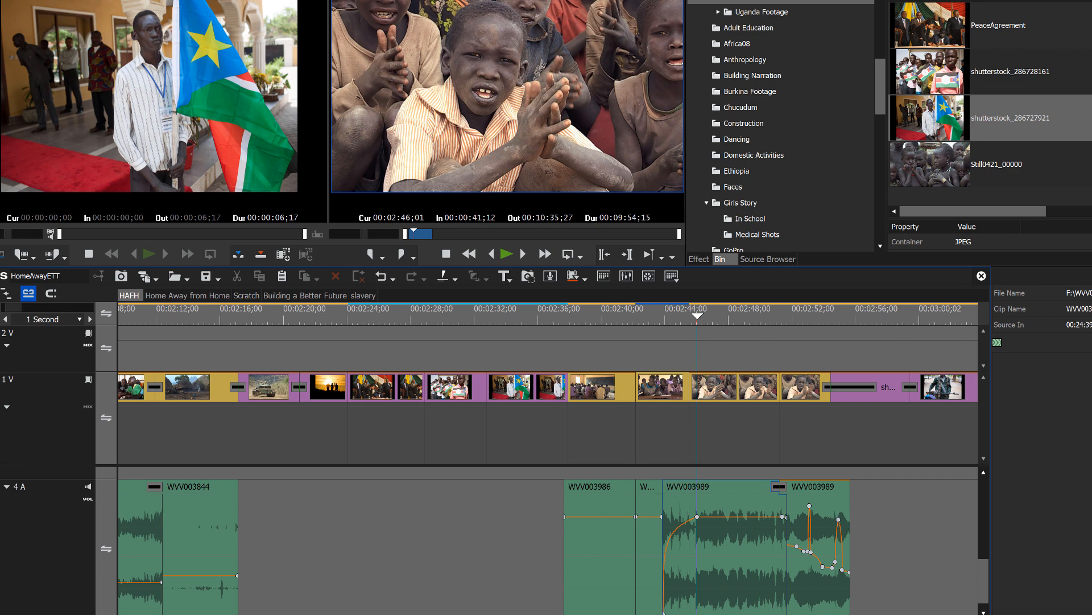
# Raise the first volume point of the WVV003989 audio to the level of the next point and play it without the fade-in
pyautogui.moveTo(663, 612); pyautogui.dragTo(641, 520)
pyautogui.moveTo(695, 320); pyautogui.dragTo(650, 335)
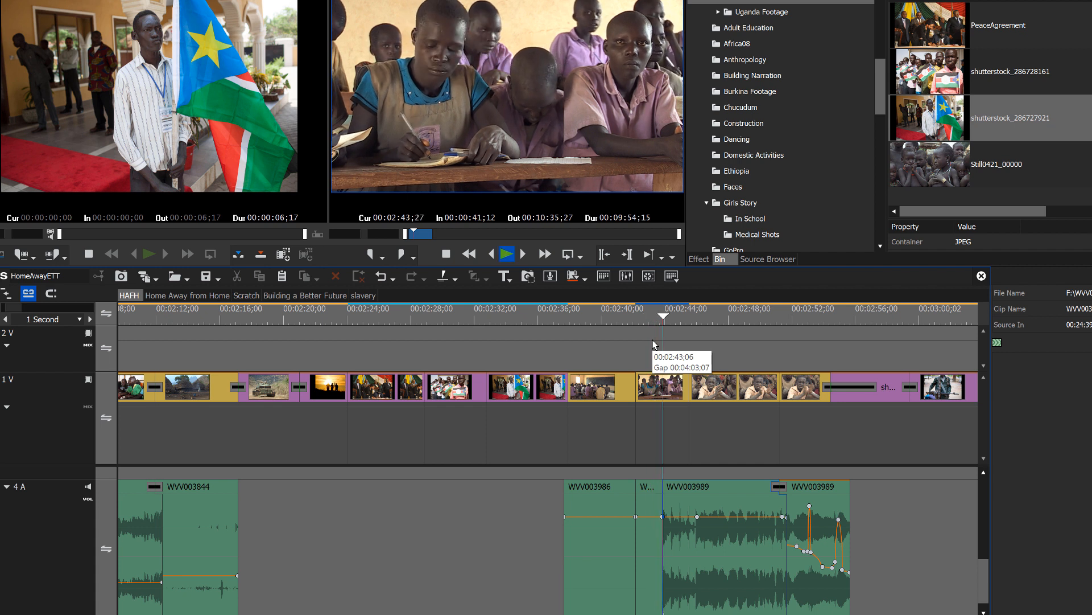
pyautogui.press('space')
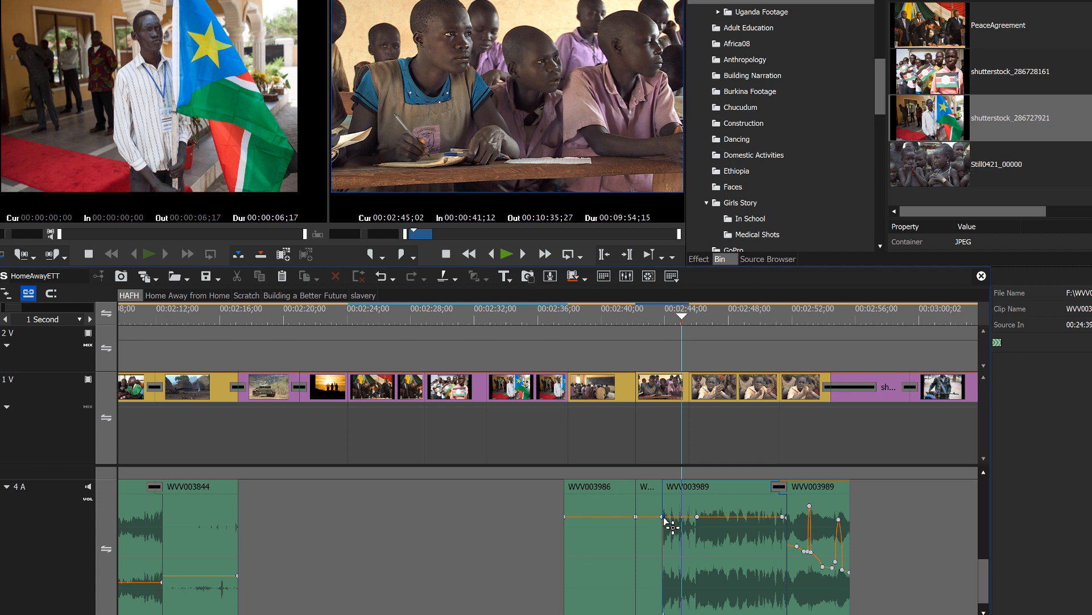
# Lower the first volume point of the WVV003989 audio to the minimum for a fade-in, and play back through the soldiers still
pyautogui.moveTo(665, 517); pyautogui.dragTo(657, 614)
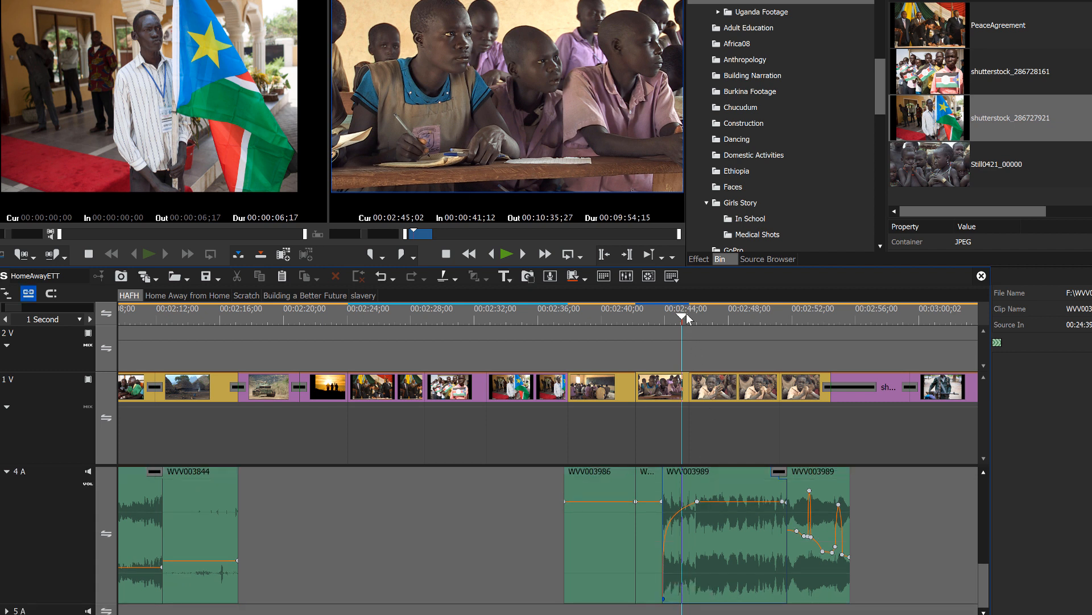
pyautogui.moveTo(686, 314); pyautogui.dragTo(653, 321)
pyautogui.press('space')
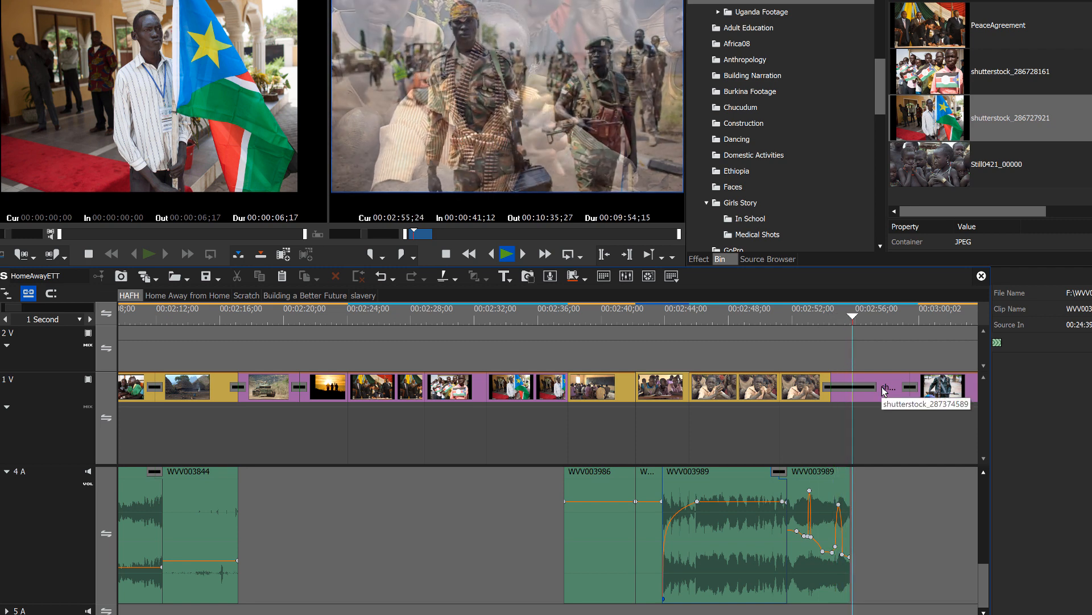
pyautogui.click(874, 315)
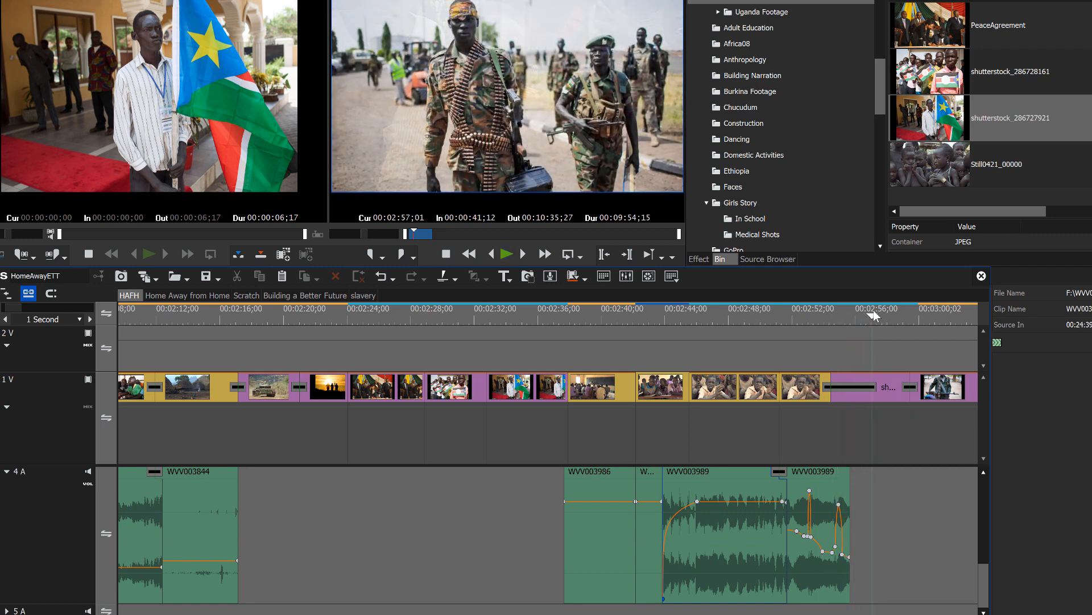
# Delete the last clapping-children clip and its WVV003989 audio before the soldiers still, and play back the end of the remaining clip
pyautogui.moveTo(874, 317); pyautogui.dragTo(789, 343)
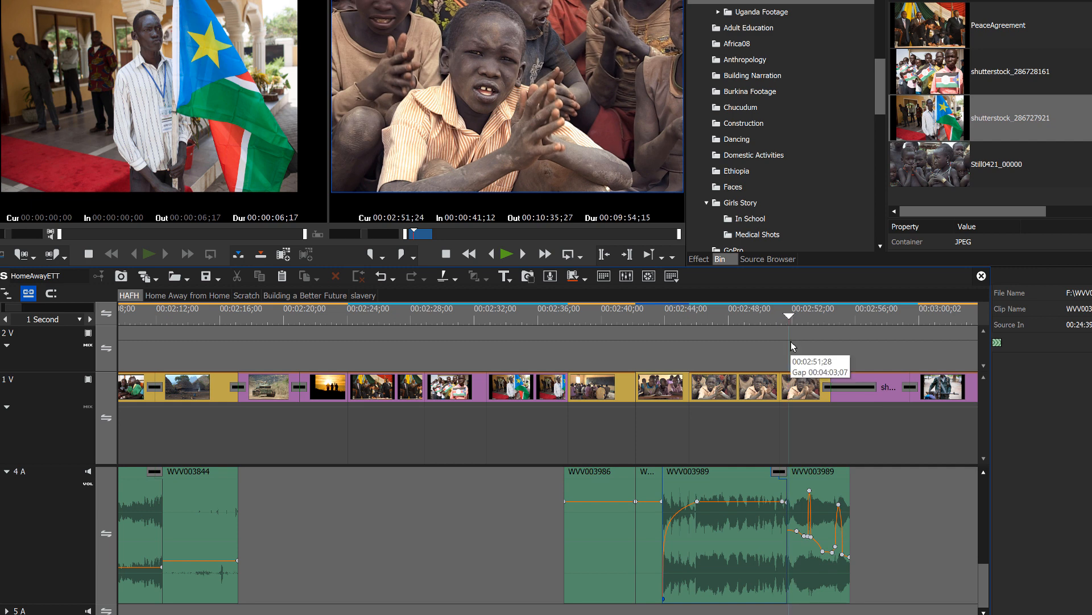
pyautogui.click(803, 390)
pyautogui.press('Delete')
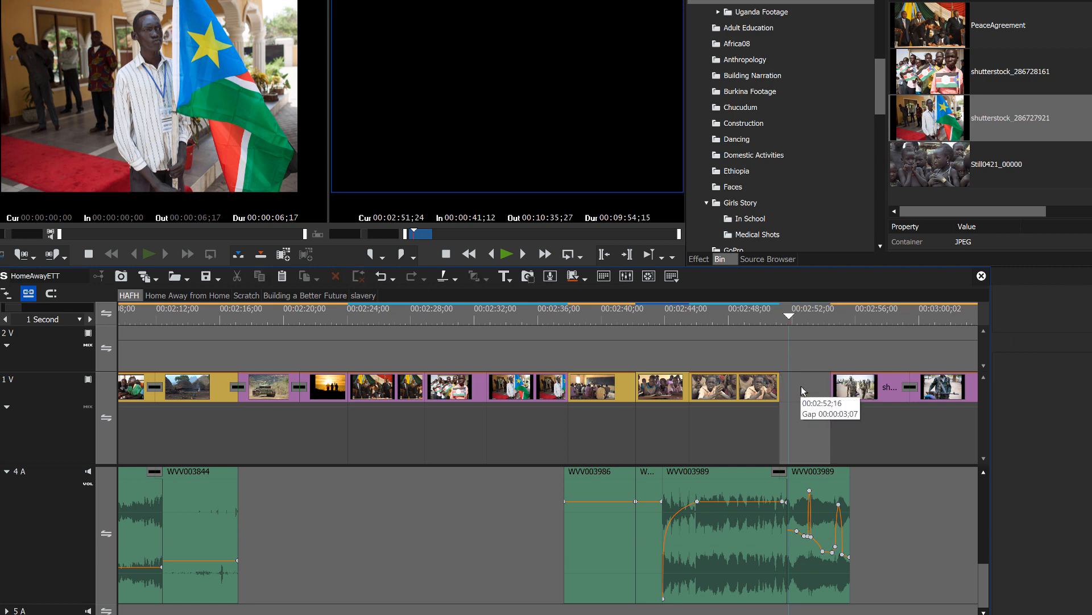
pyautogui.click(813, 481)
pyautogui.press('Delete')
pyautogui.click(728, 320)
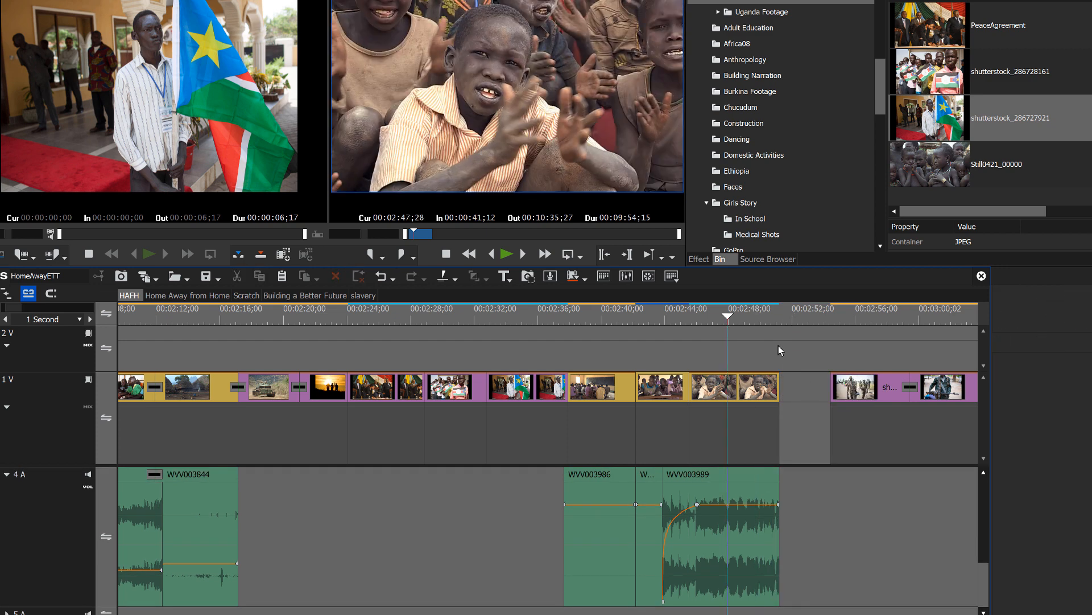
pyautogui.press('space')
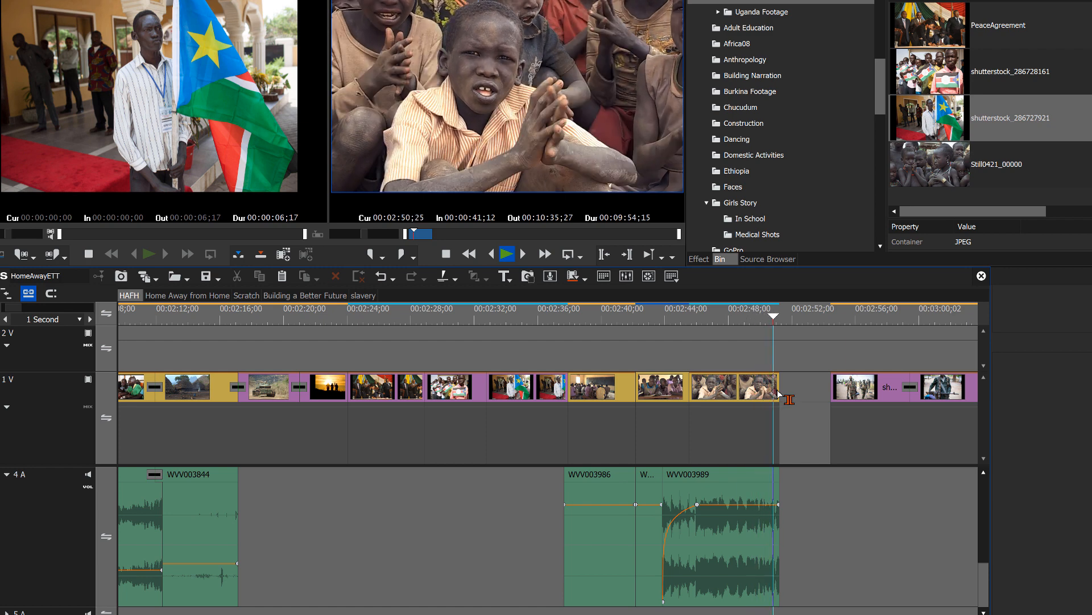
# Create a still image from the clapping-children shot at 00:02:50;10, near the end of the WVV003989 clip
pyautogui.click(778, 391)
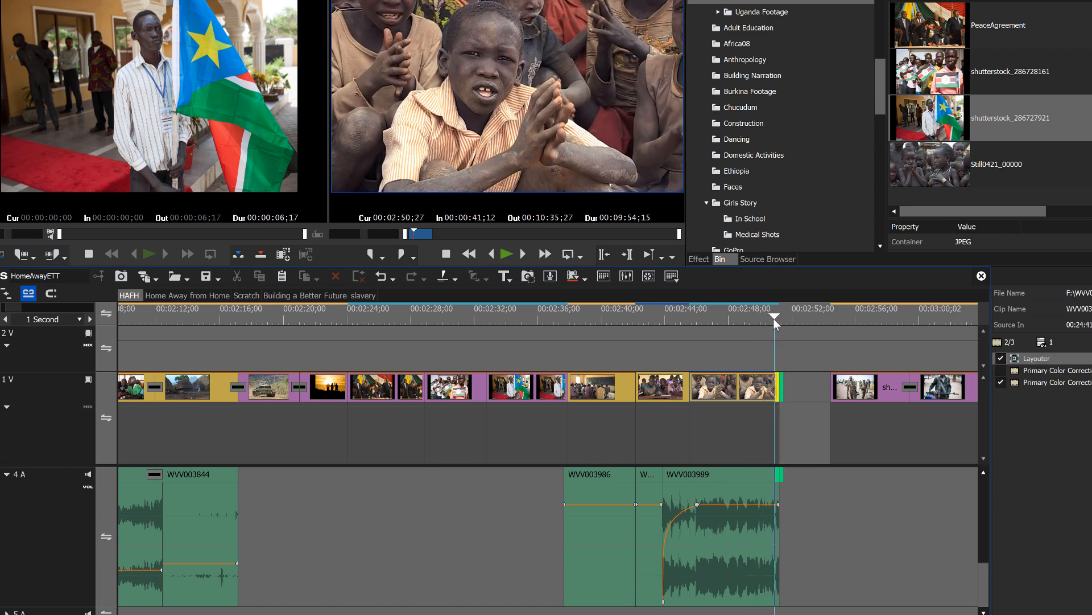
pyautogui.moveTo(775, 323); pyautogui.dragTo(768, 327)
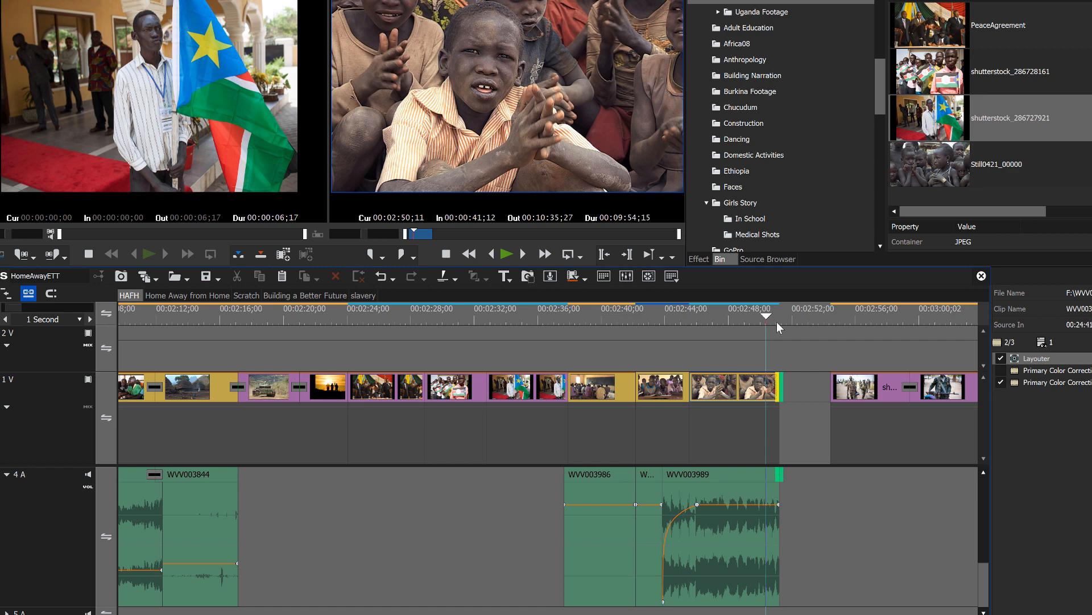
pyautogui.moveTo(767, 318); pyautogui.dragTo(767, 371)
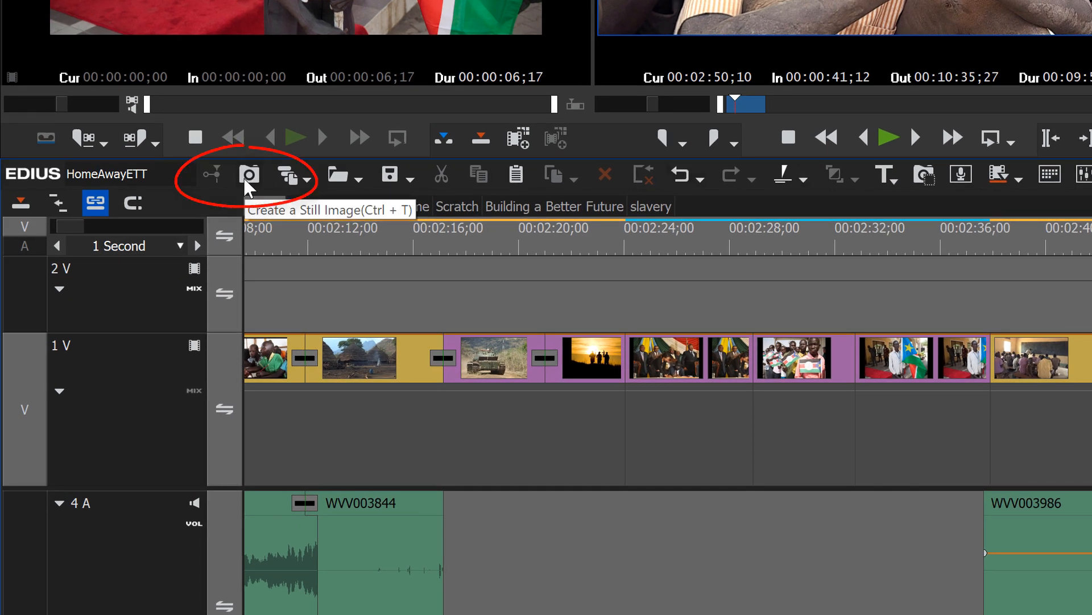
pyautogui.click(246, 175)
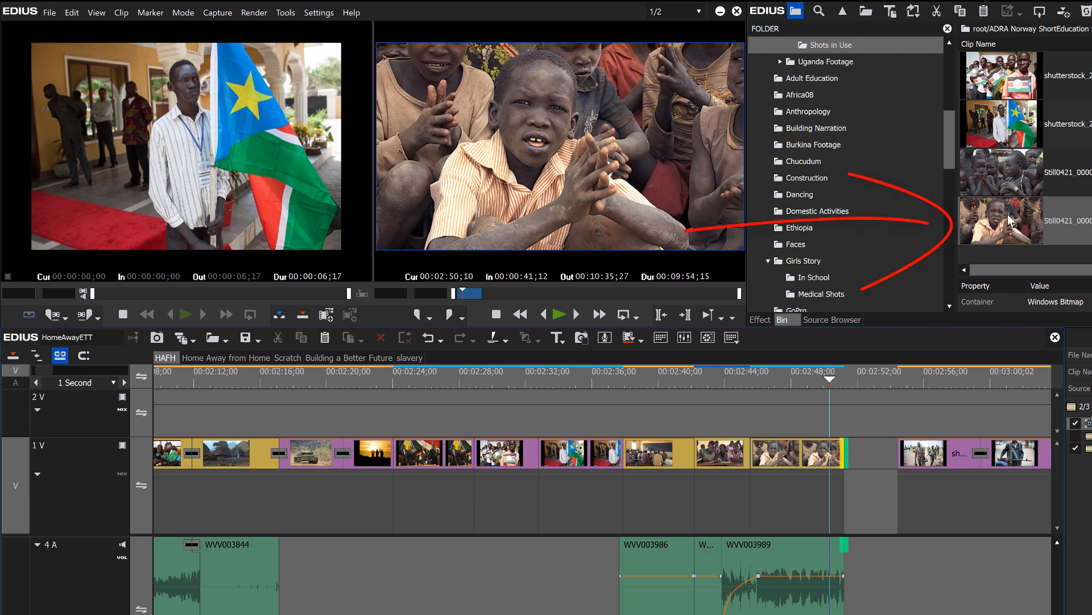
# Place Still0421_00001 on track 1 V at 00:02:50;10, overlapping the end of the WVV003989 clip, and play back the freeze
pyautogui.moveTo(992, 234)
pyautogui.mouseDown()
pyautogui.moveTo(902, 325)
pyautogui.moveTo(833, 425)
pyautogui.moveTo(857, 424)
pyautogui.moveTo(833, 421)
pyautogui.mouseUp()
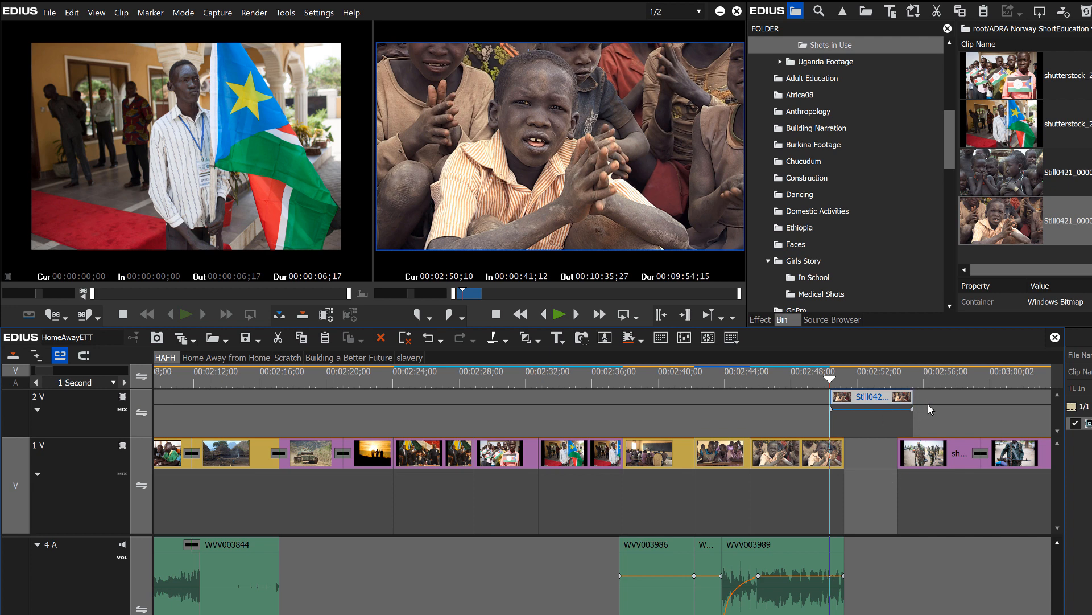
pyautogui.moveTo(888, 398); pyautogui.dragTo(886, 458)
pyautogui.scroll(2, 910, 452)
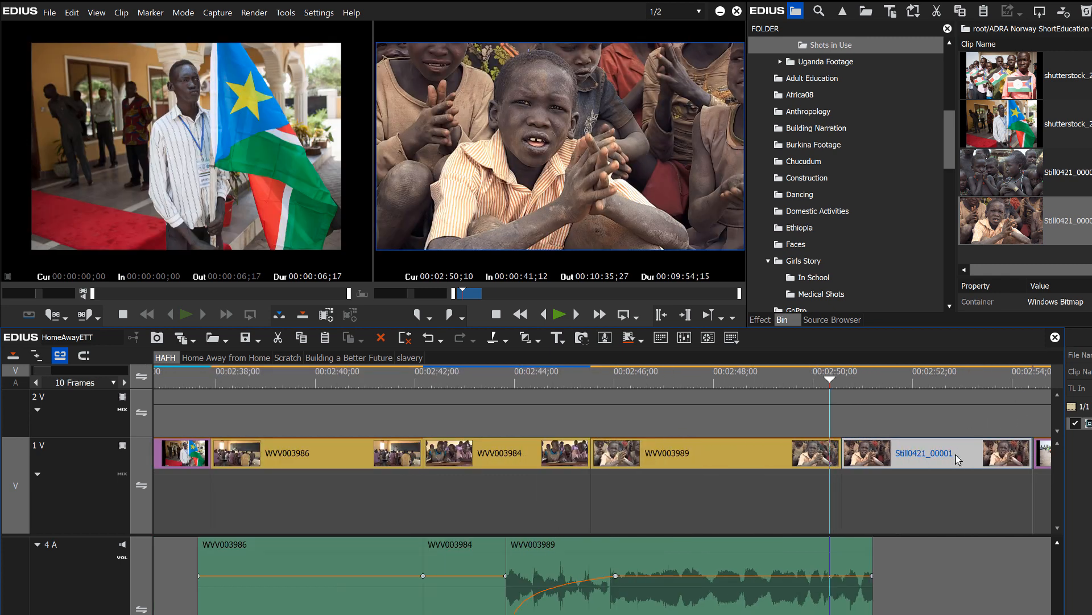
pyautogui.moveTo(958, 456); pyautogui.dragTo(950, 459)
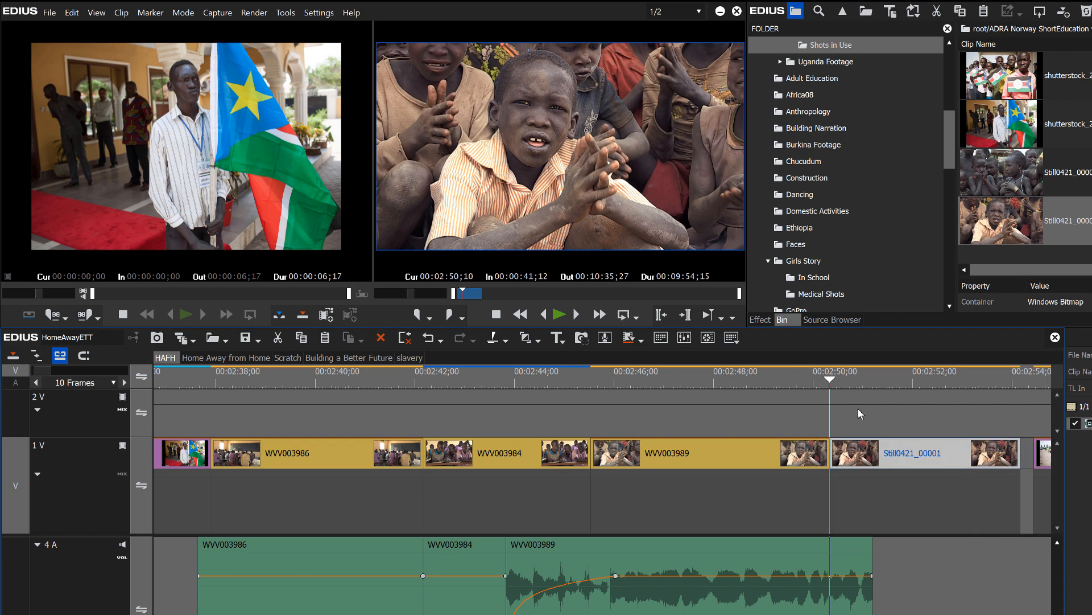
pyautogui.moveTo(832, 380); pyautogui.dragTo(699, 395)
pyautogui.press('space')
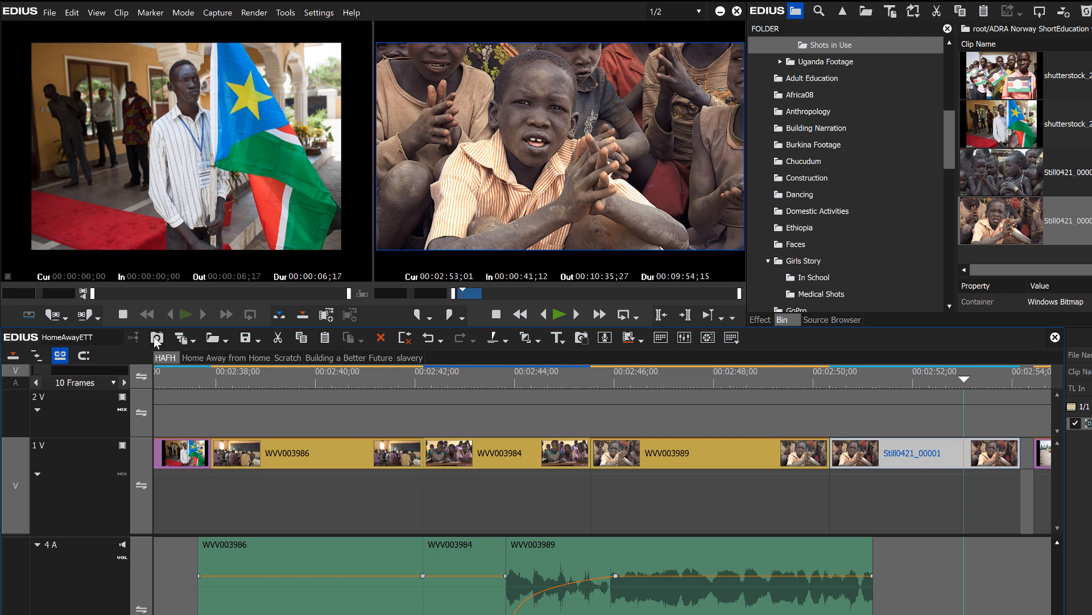
# Add the Delete Audio of Selected Clip button to the Timeline's current buttons in the user settings
pyautogui.click(320, 13)
pyautogui.click(317, 48)
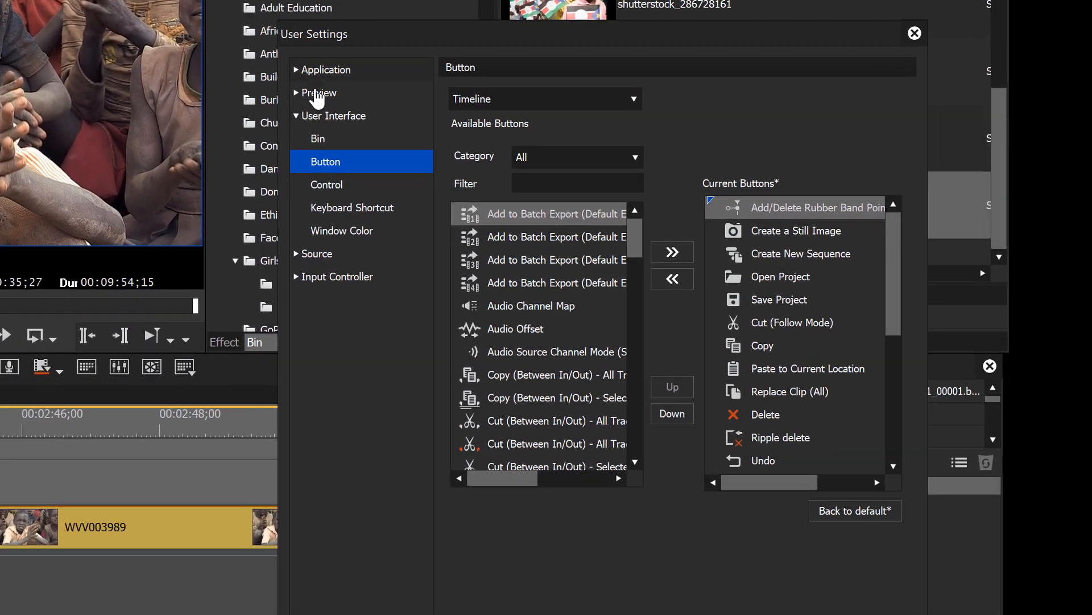
pyautogui.click(336, 117)
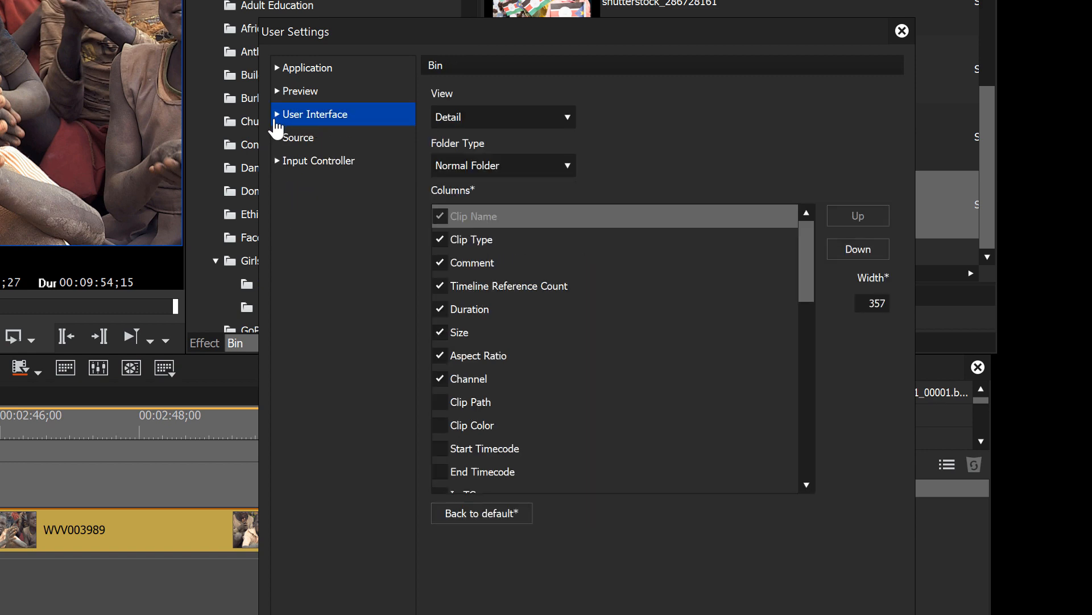
pyautogui.click(313, 162)
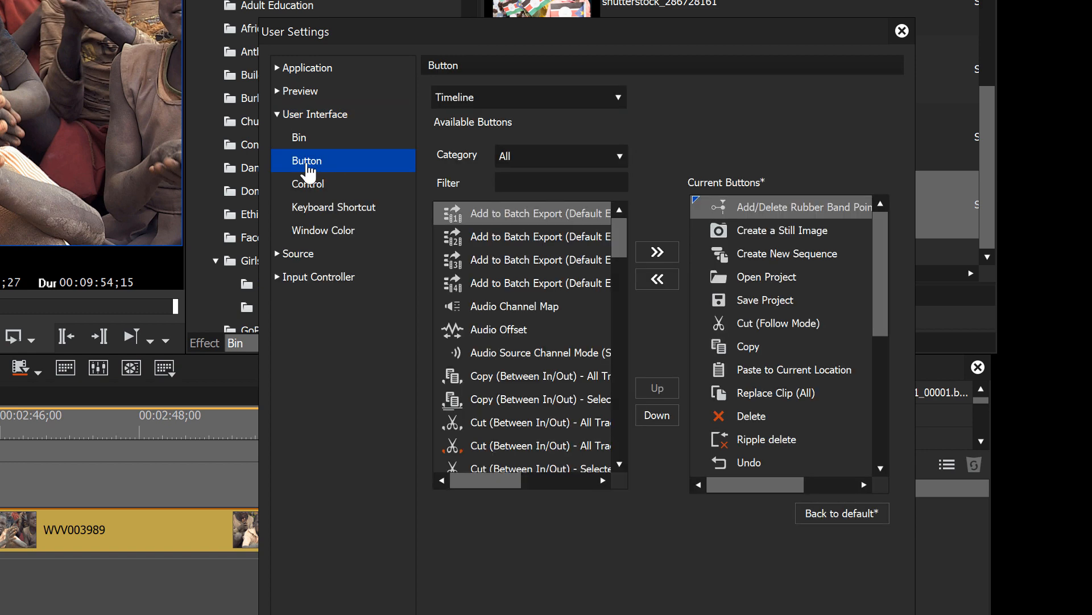
pyautogui.click(618, 98)
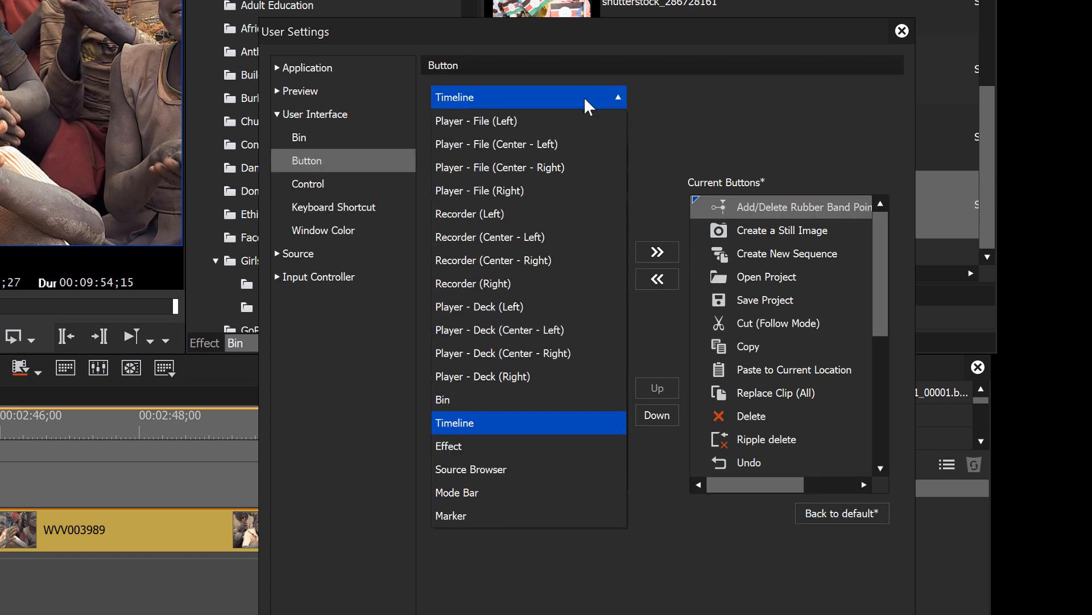
pyautogui.click(714, 90)
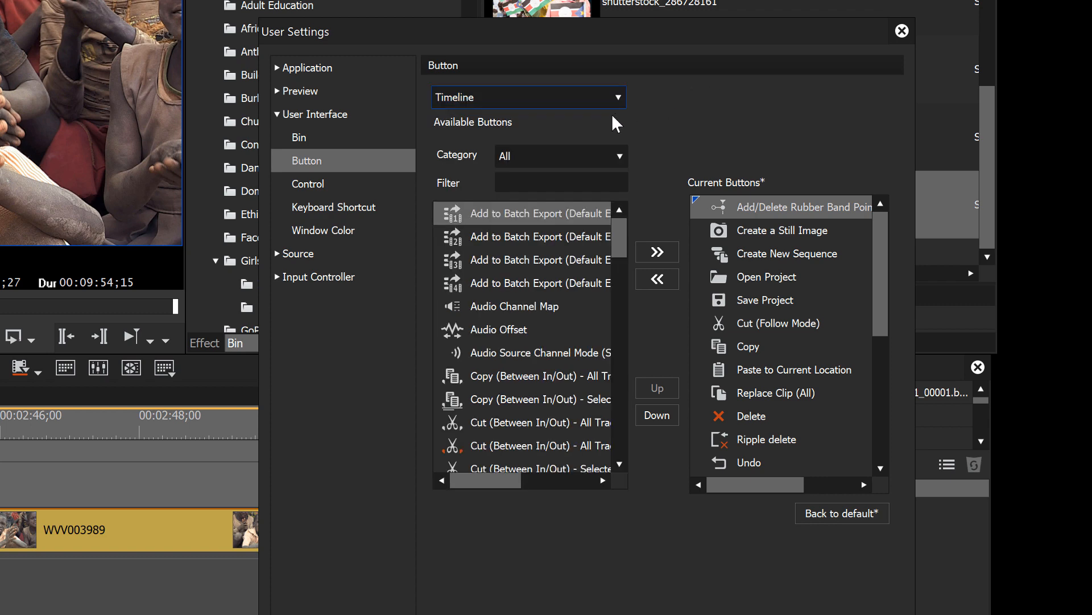
pyautogui.moveTo(620, 237); pyautogui.dragTo(617, 297)
pyautogui.click(526, 288)
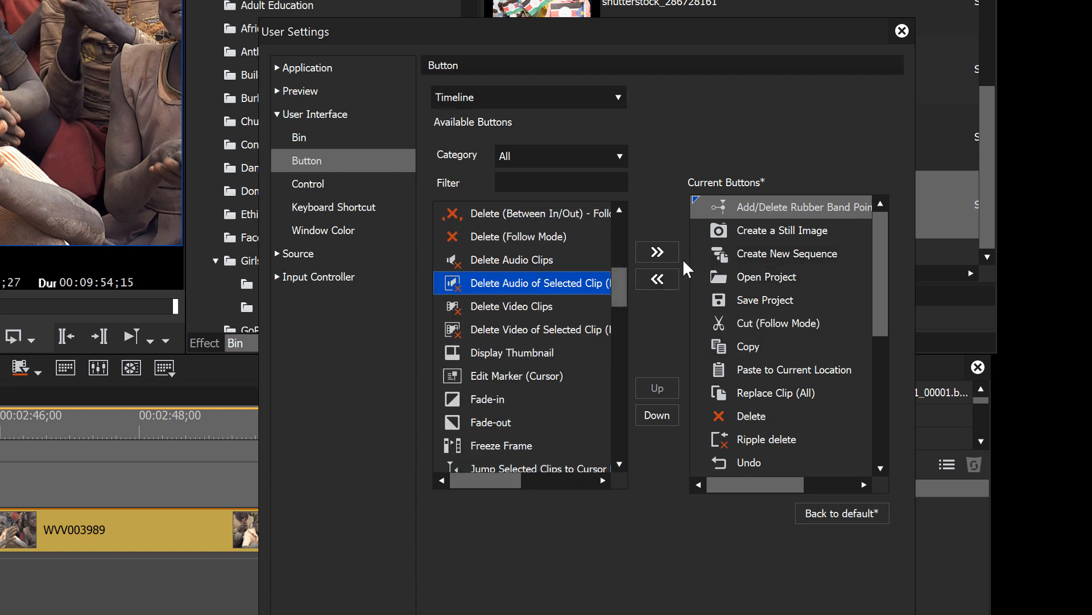
pyautogui.click(657, 253)
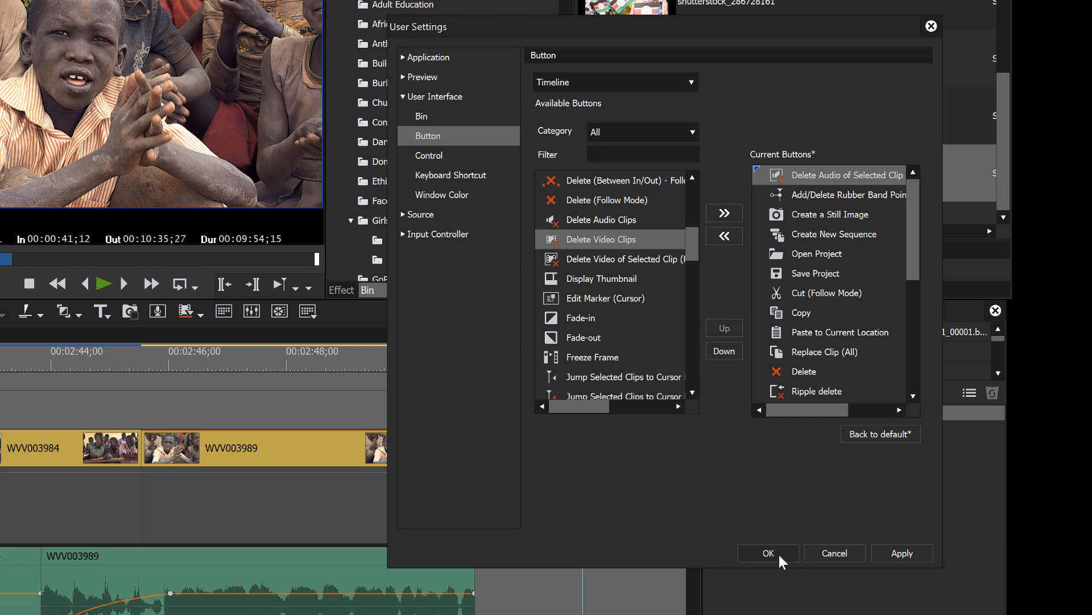
pyautogui.click(781, 553)
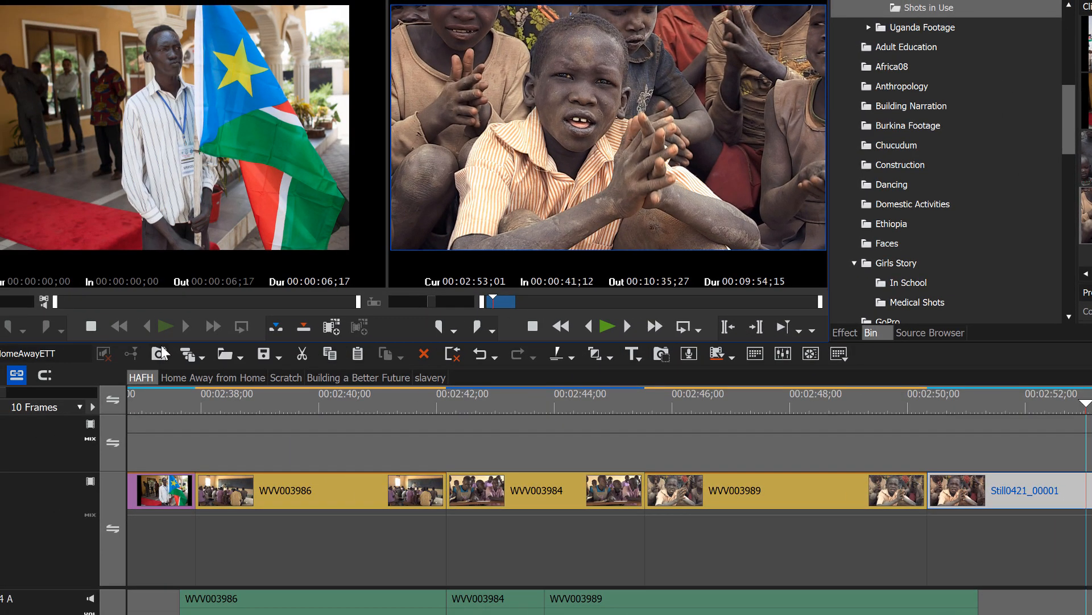
# Undo the placement of Still0421_00001 on the timeline, restoring the full end of the WVV003989 clip
pyautogui.moveTo(1085, 405); pyautogui.dragTo(1057, 402)
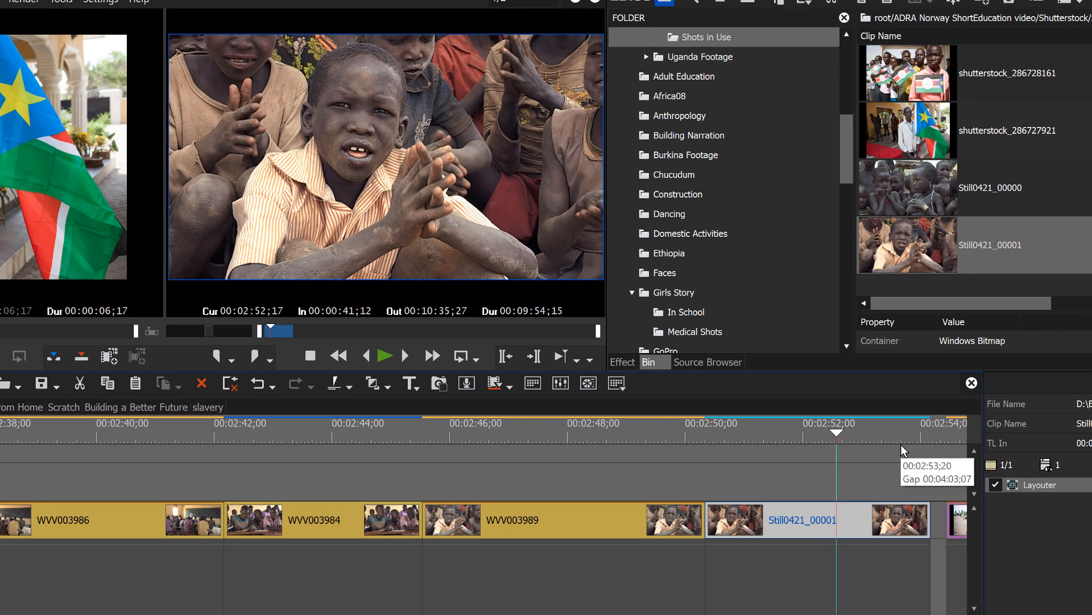
pyautogui.hotkey('ctrl', 'z')
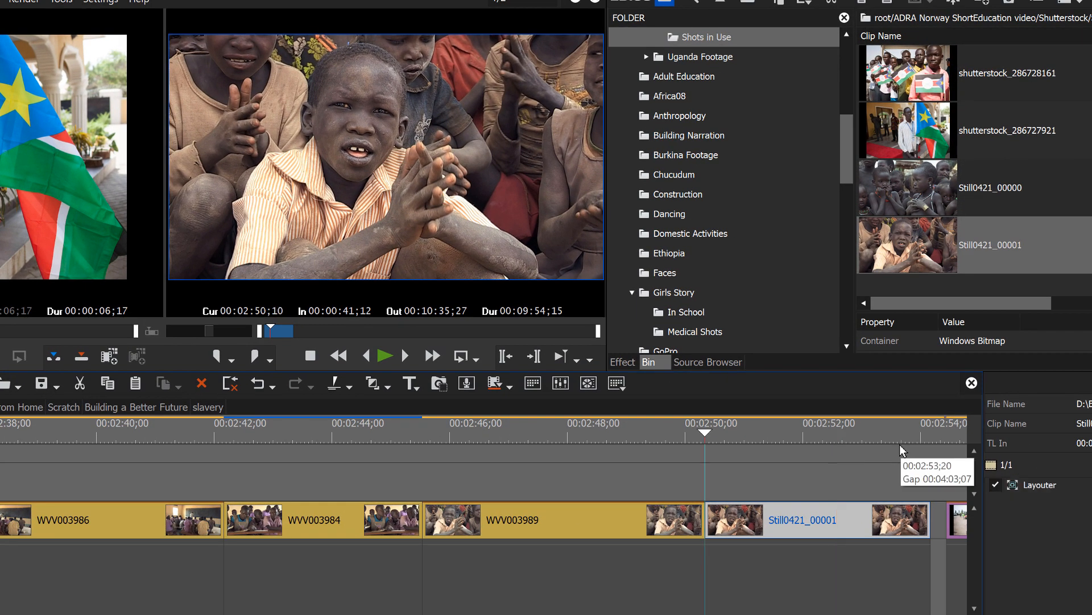
pyautogui.hotkey('ctrl', 'z')
pyautogui.hotkey('ctrl', 'z')
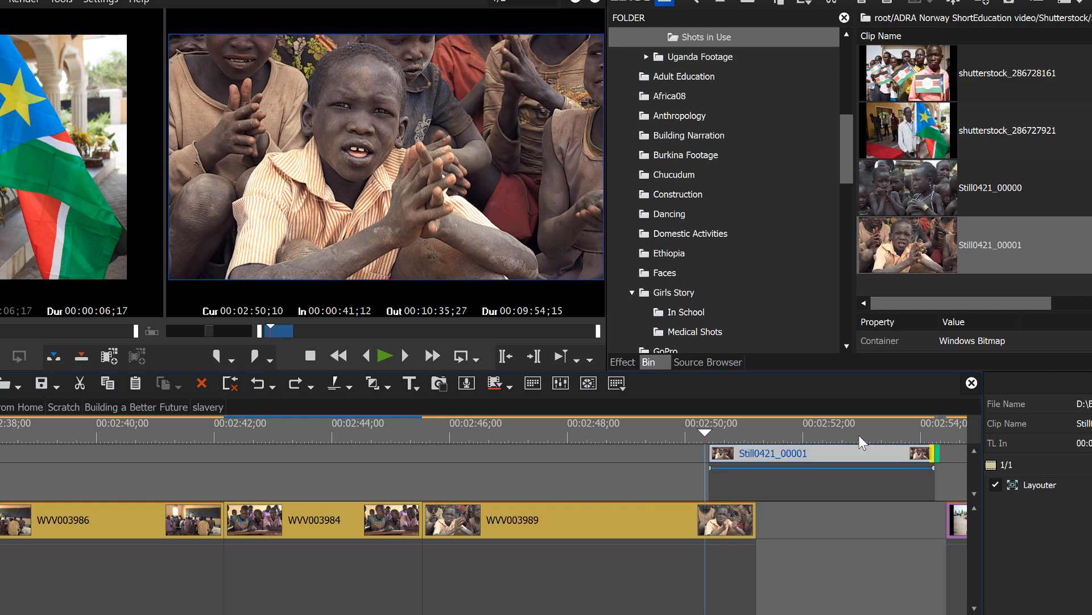
pyautogui.hotkey('ctrl', 'z')
pyautogui.hotkey('ctrl', 'z')
# Cut the WVV003989 clapping clip at 00:02:50;12
pyautogui.moveTo(705, 433); pyautogui.dragTo(708, 492)
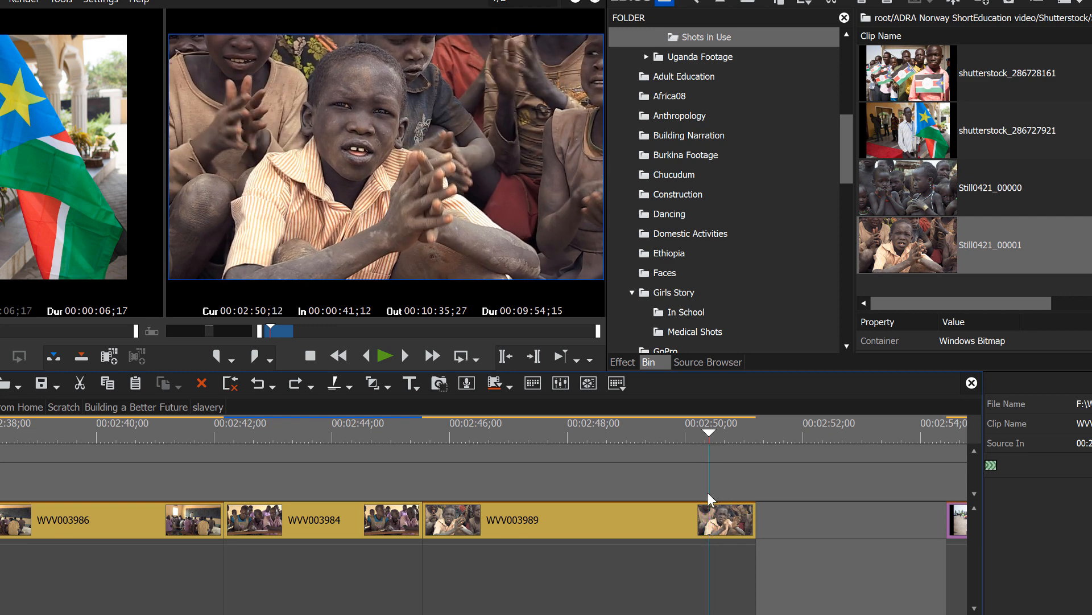
pyautogui.click(715, 520)
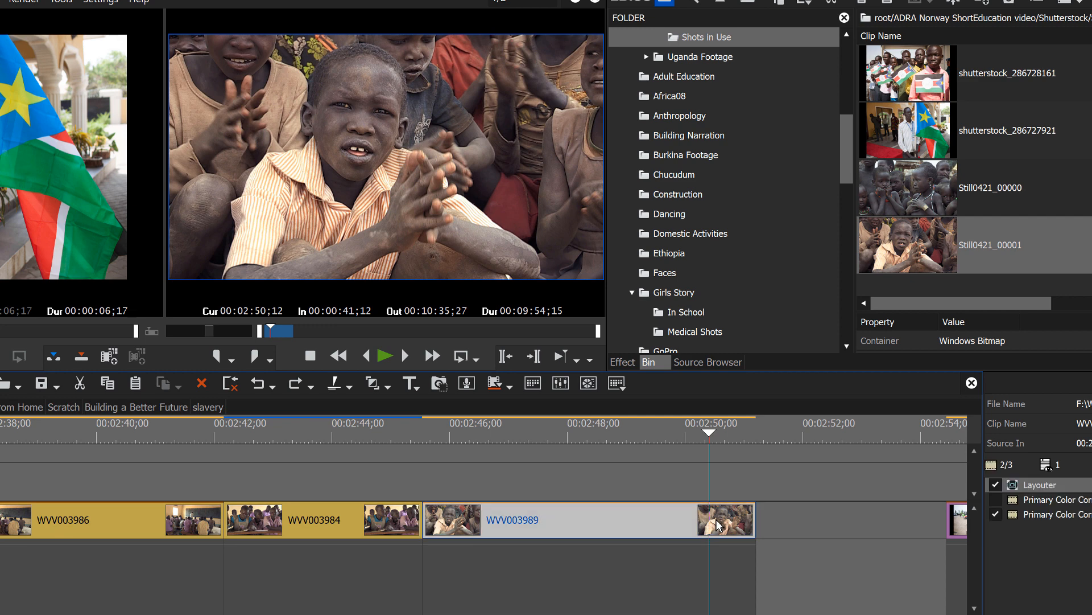
pyautogui.press('c')
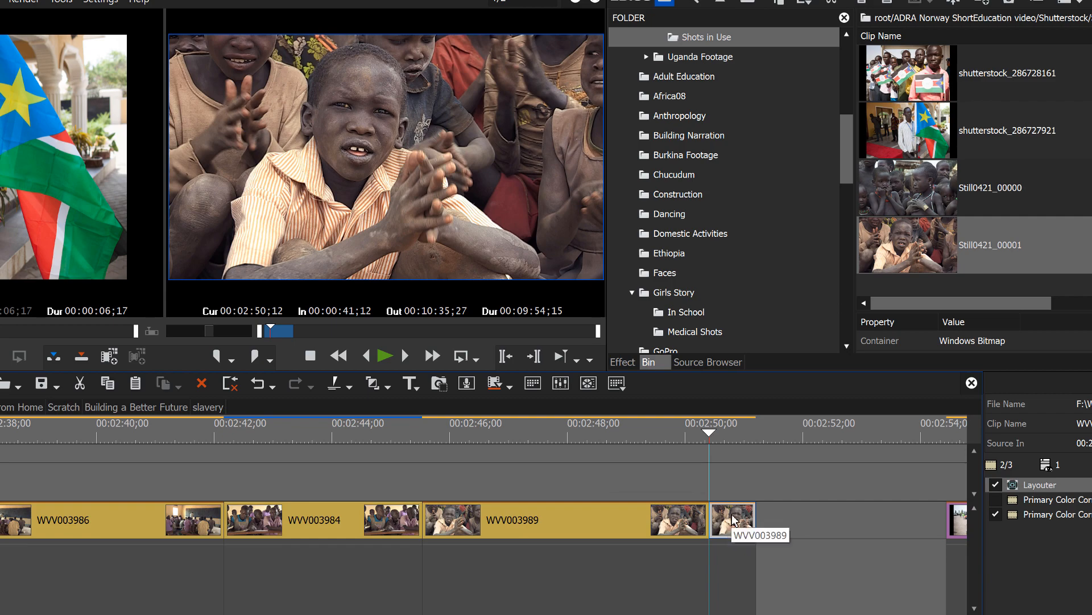
# Set a forward speed rate of 20% for the short WVV003989 clip after the cut
pyautogui.rightClick(734, 519)
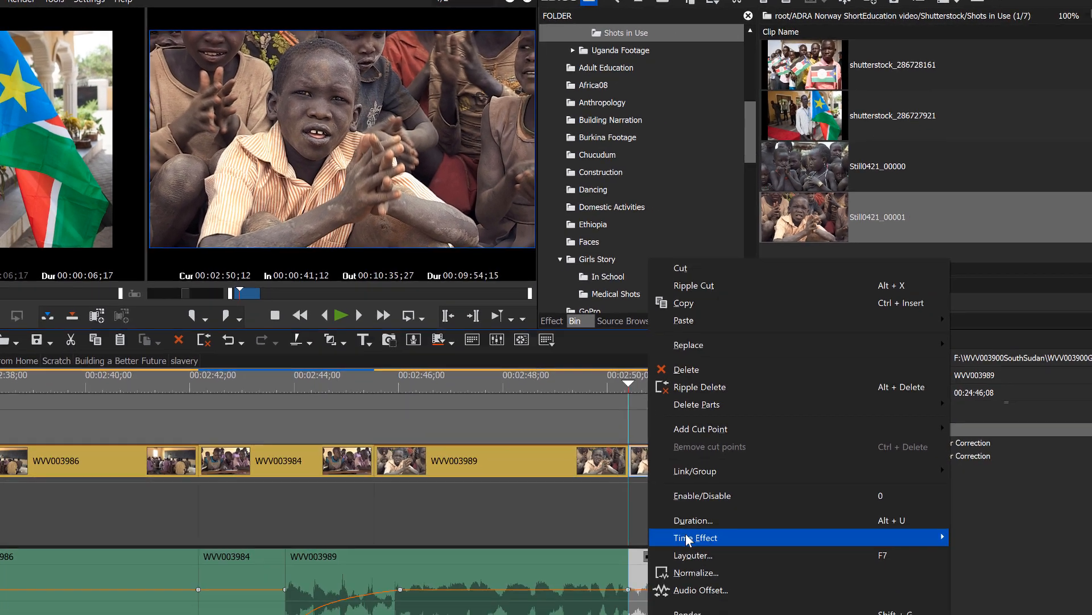
pyautogui.moveTo(689, 538)
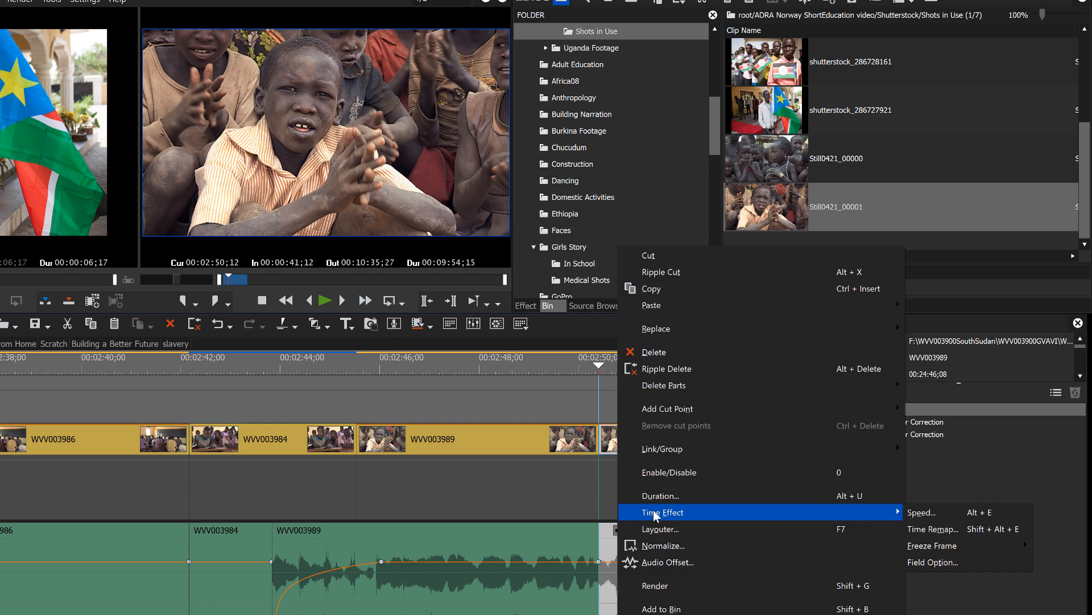
pyautogui.click(921, 513)
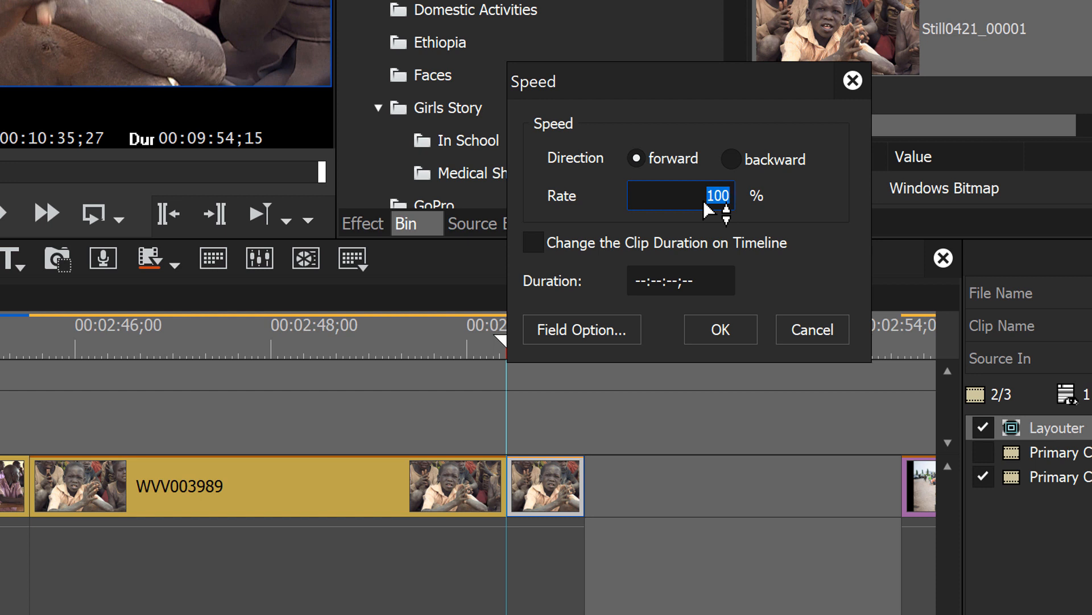
pyautogui.write('20')
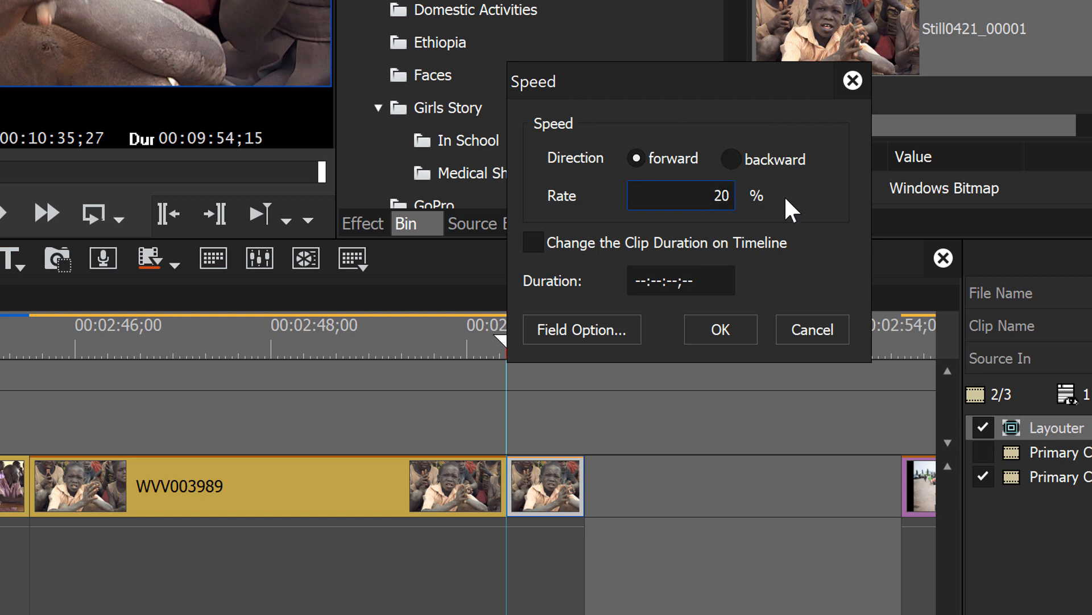
# Compare the interpolation methods, choose Optical flow at Medium Quality for the slow motion, and apply the speed change
pyautogui.click(597, 331)
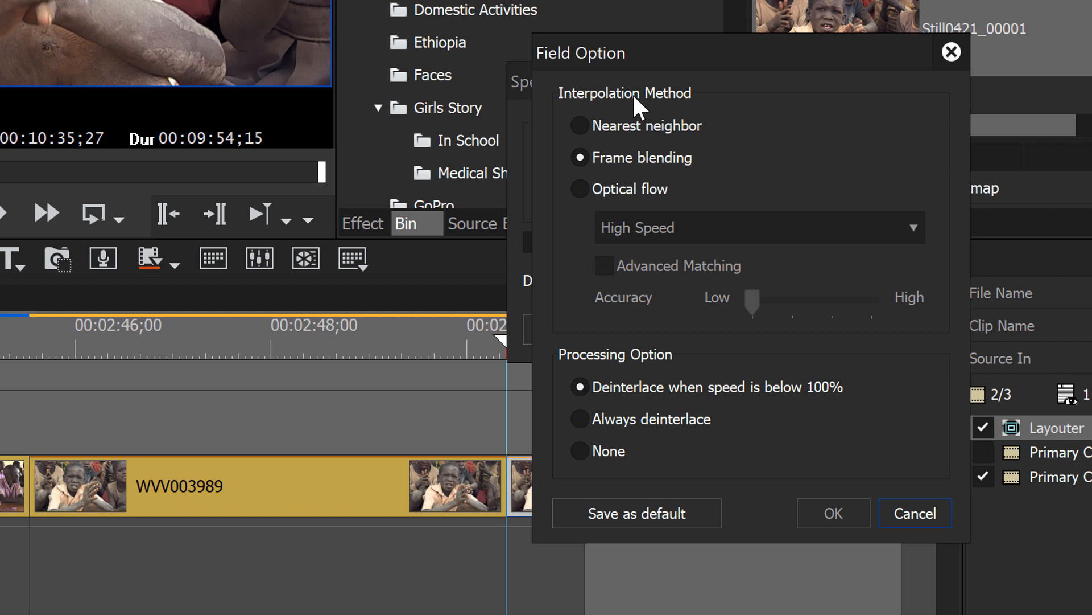
pyautogui.click(582, 135)
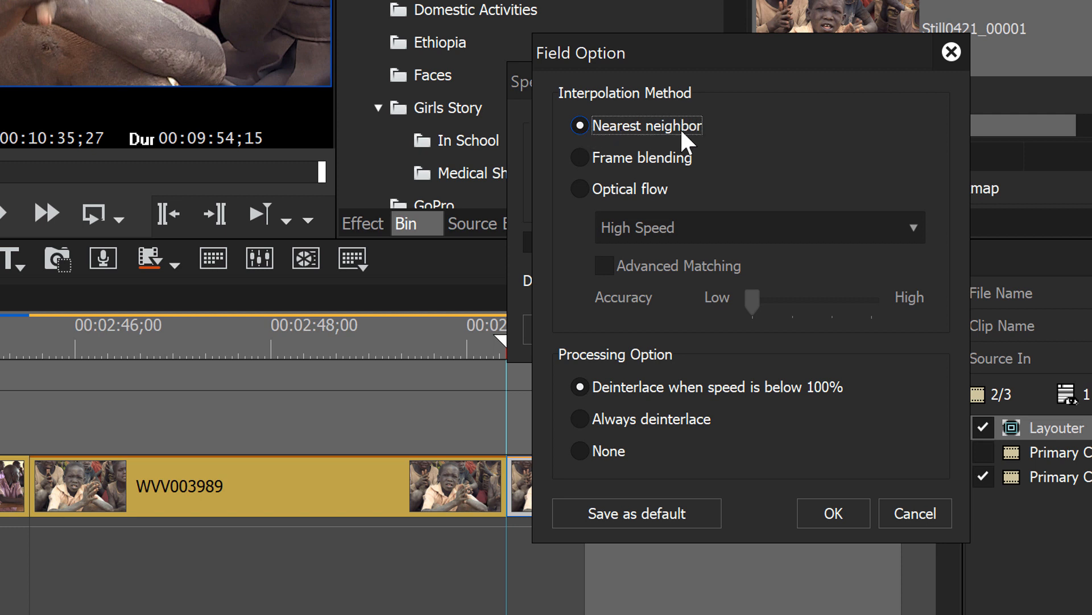
pyautogui.click(586, 169)
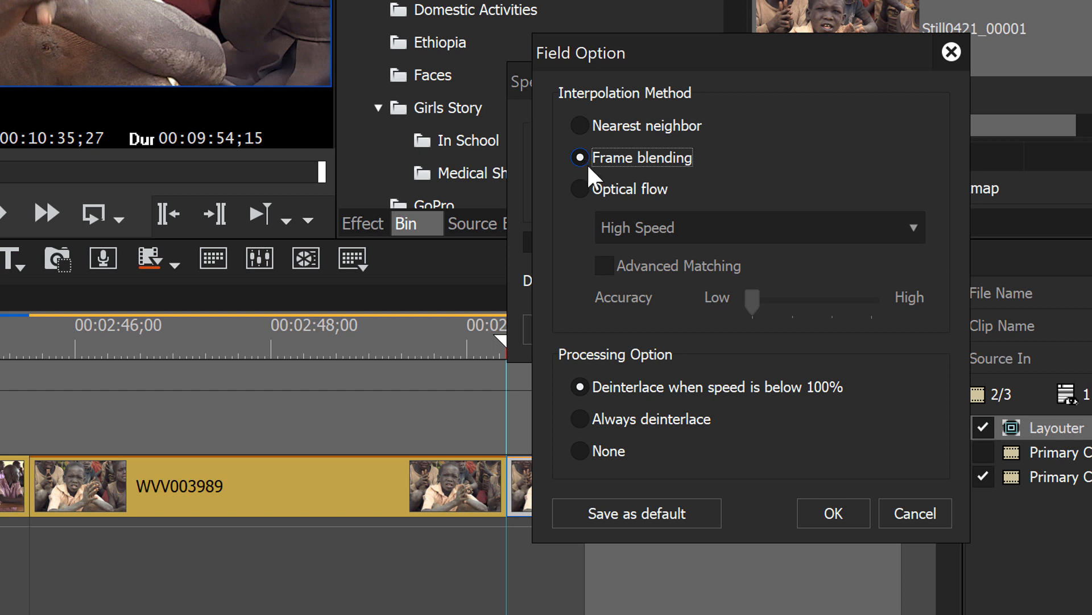
pyautogui.click(582, 193)
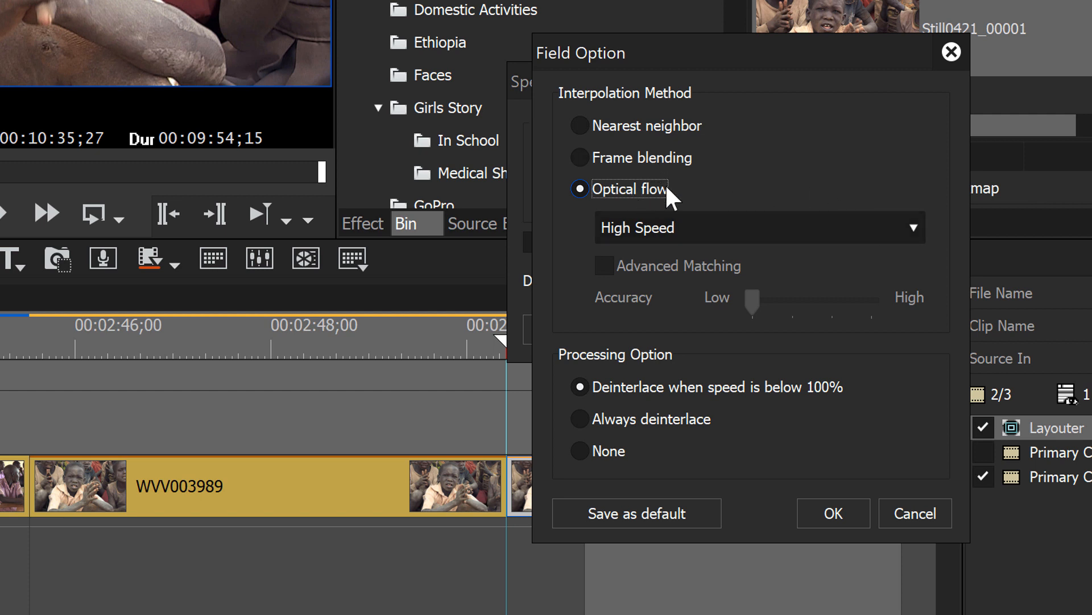
pyautogui.click(910, 228)
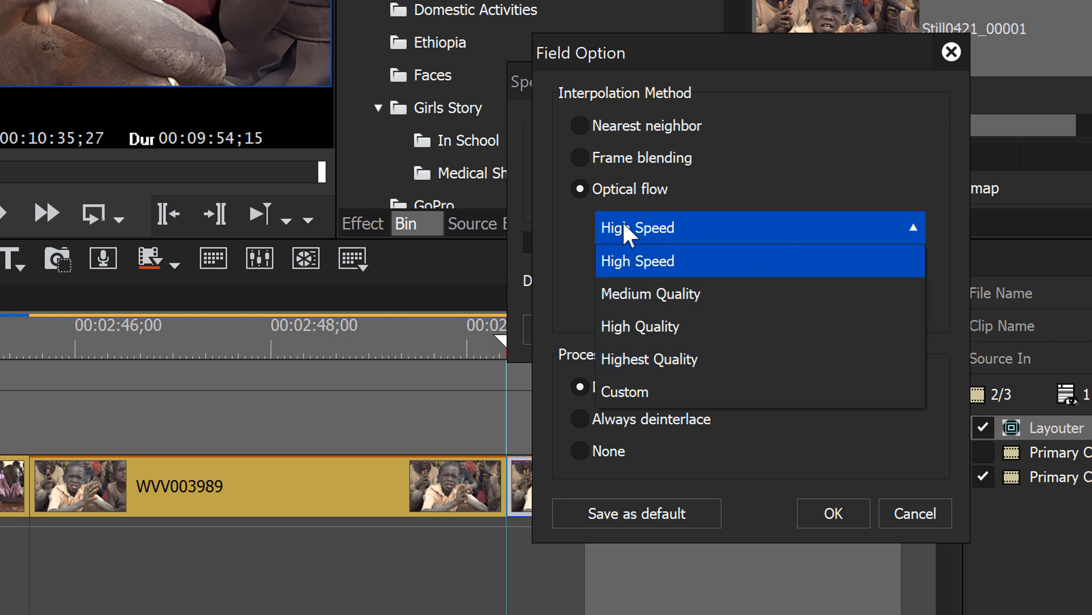
pyautogui.click(681, 307)
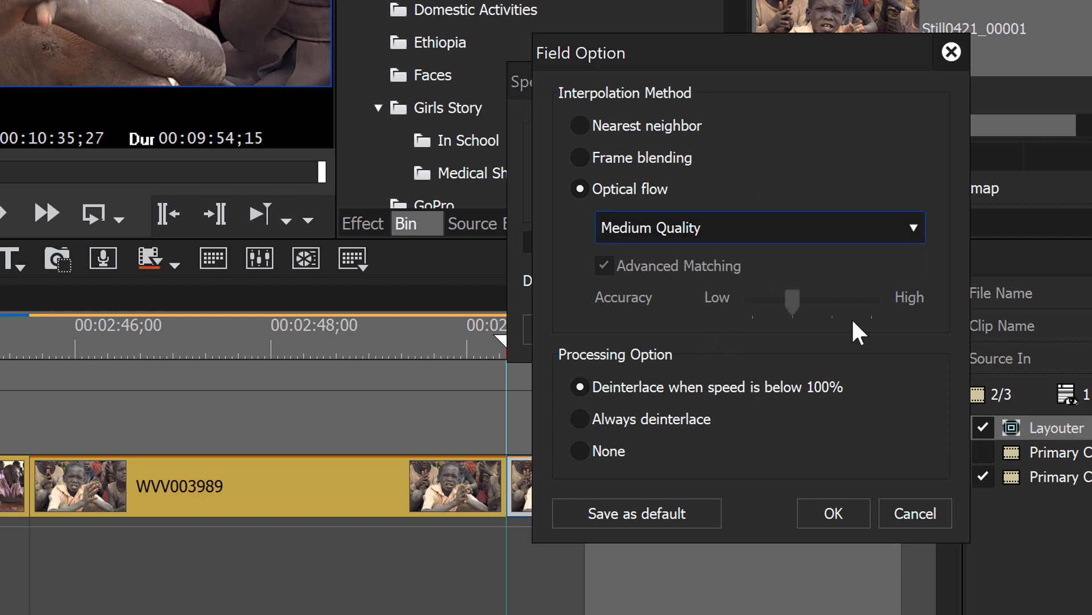
pyautogui.click(832, 515)
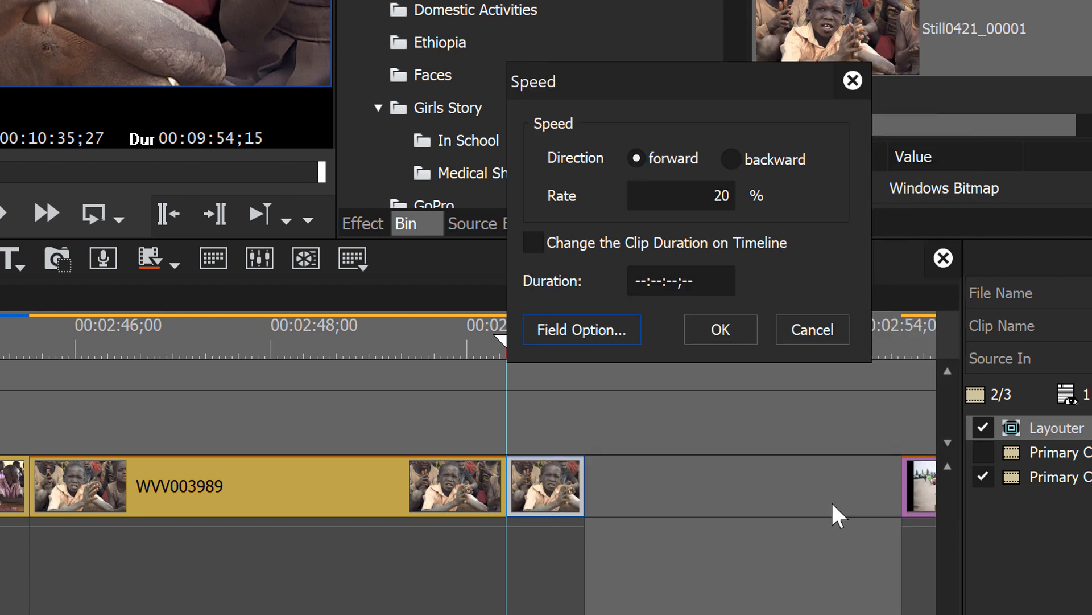
pyautogui.click(720, 329)
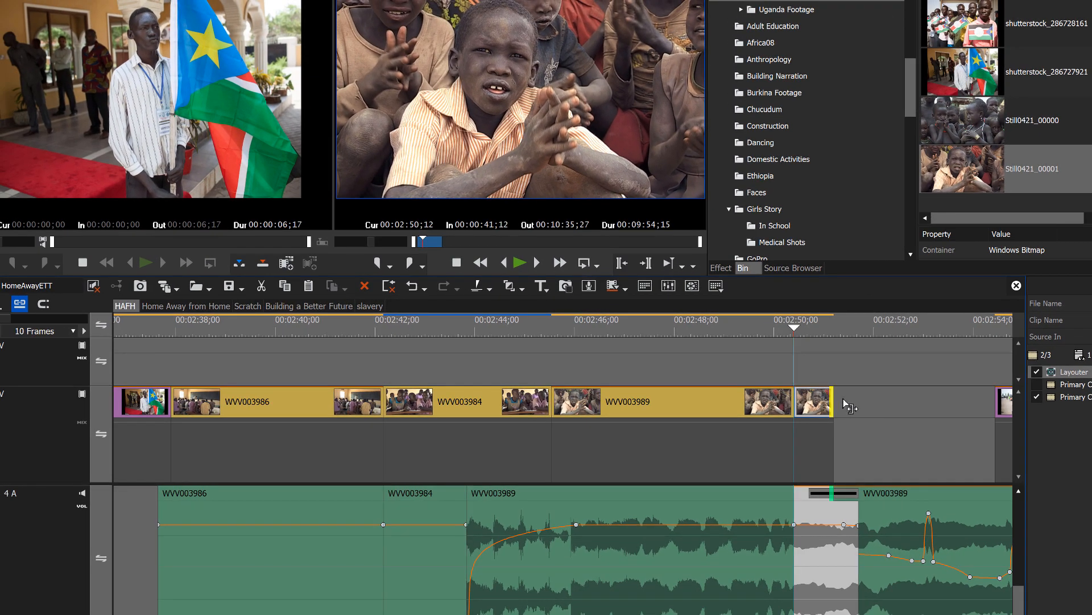
# Delete the leftover WVV003989 audio clip after the slow-motion shot and extend the shot's end to the start of the soldiers still
pyautogui.moveTo(844, 399)
pyautogui.mouseDown()
pyautogui.moveTo(889, 405)
pyautogui.moveTo(842, 407)
pyautogui.mouseUp()
pyautogui.click(952, 499)
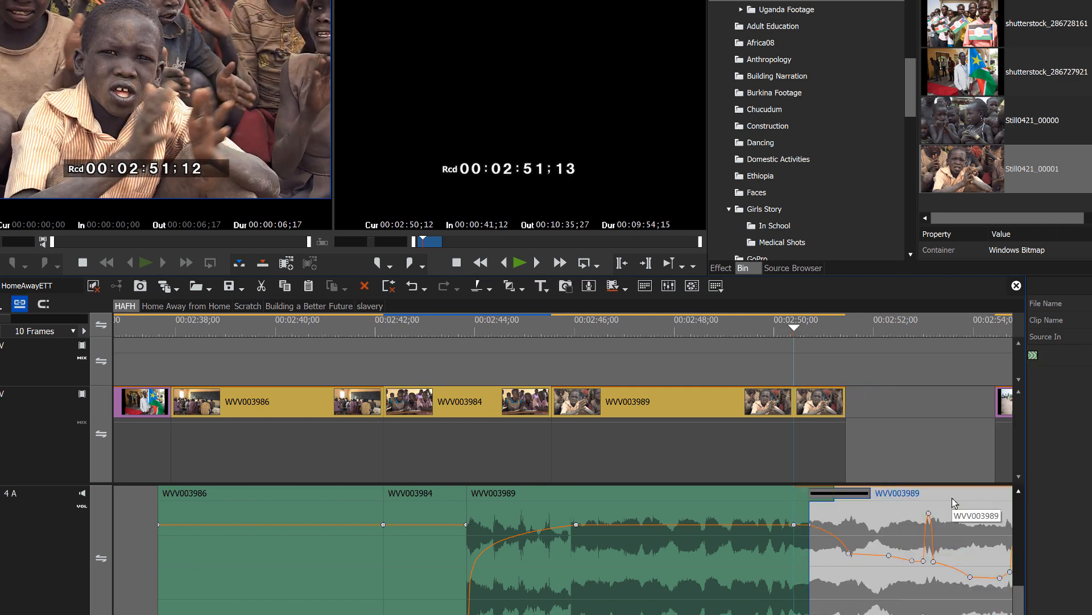
pyautogui.press('Delete')
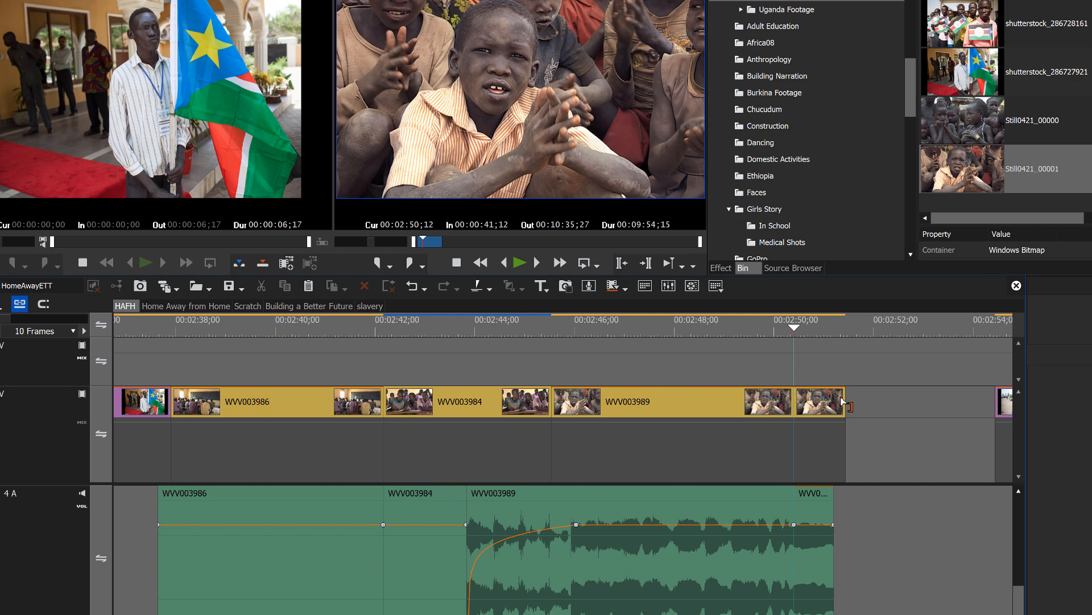
pyautogui.click(859, 400)
pyautogui.moveTo(865, 406); pyautogui.dragTo(997, 418)
# Play back the clapping shot and its slow-motion ending to examine how it leads into the soldiers still
pyautogui.click(753, 334)
pyautogui.press('space')
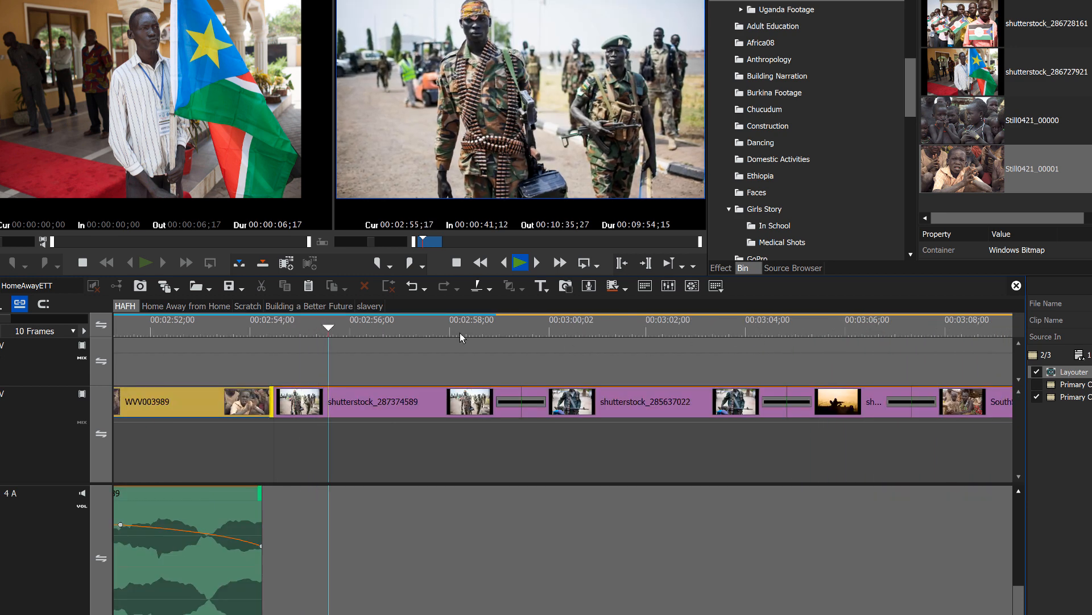
pyautogui.press('space')
pyautogui.moveTo(346, 321); pyautogui.dragTo(204, 328)
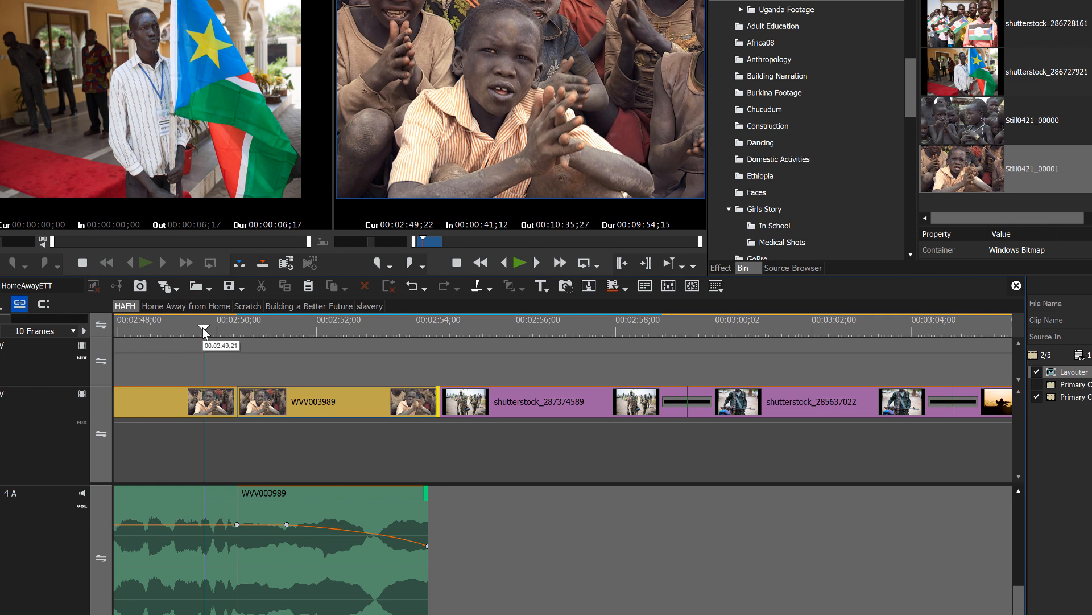
pyautogui.moveTo(204, 330); pyautogui.dragTo(253, 343)
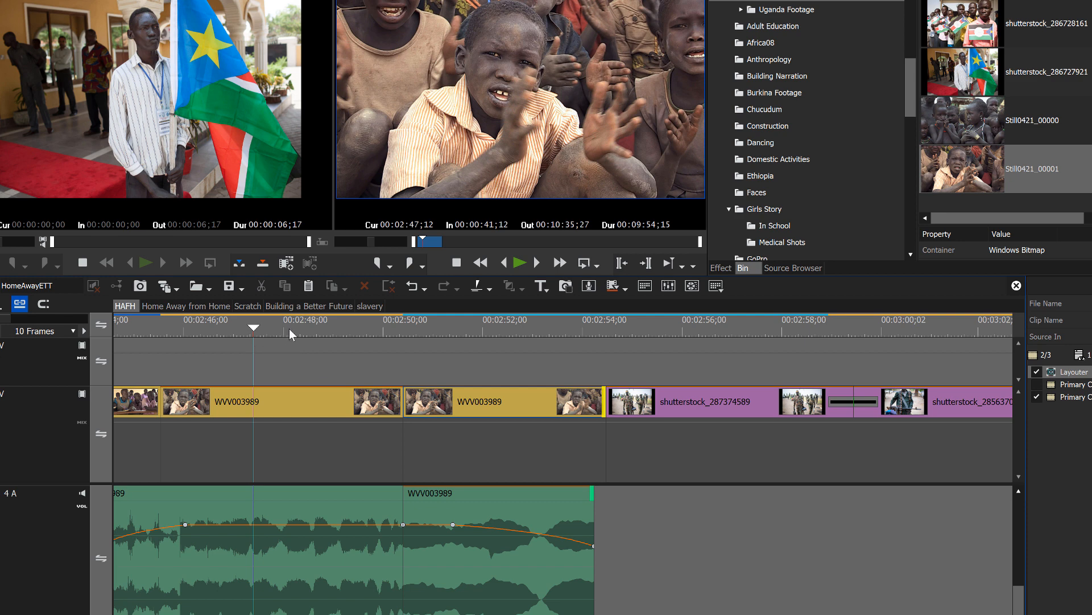
pyautogui.moveTo(289, 329); pyautogui.dragTo(321, 333)
pyautogui.press('space')
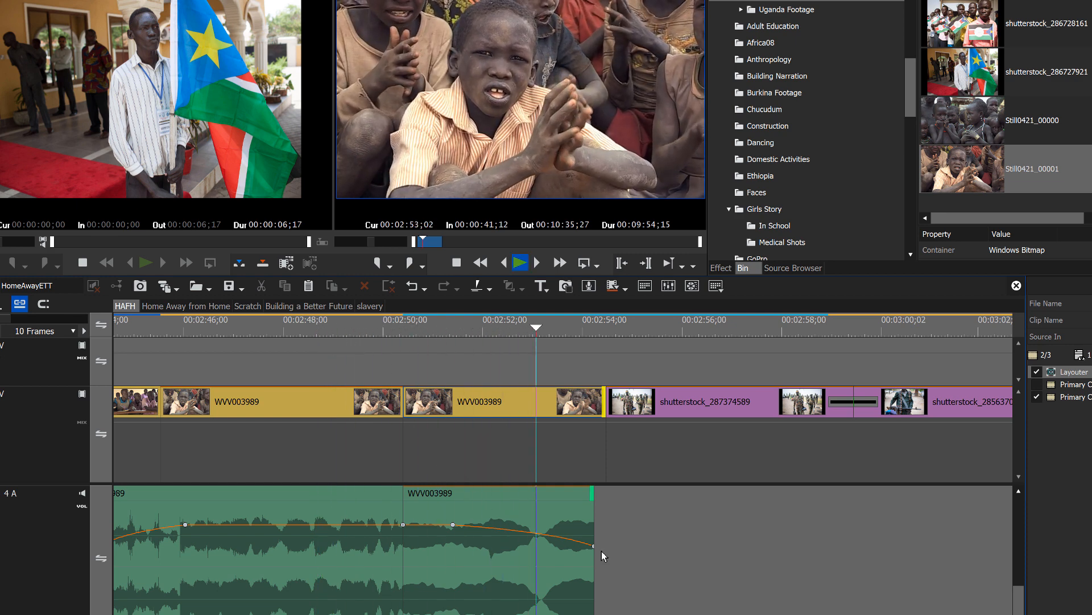
pyautogui.press('space')
# Fade out the slow-motion clip's audio by dropping its end volume point to silence and lowering the point before it, and play it back
pyautogui.moveTo(593, 546); pyautogui.dragTo(593, 614)
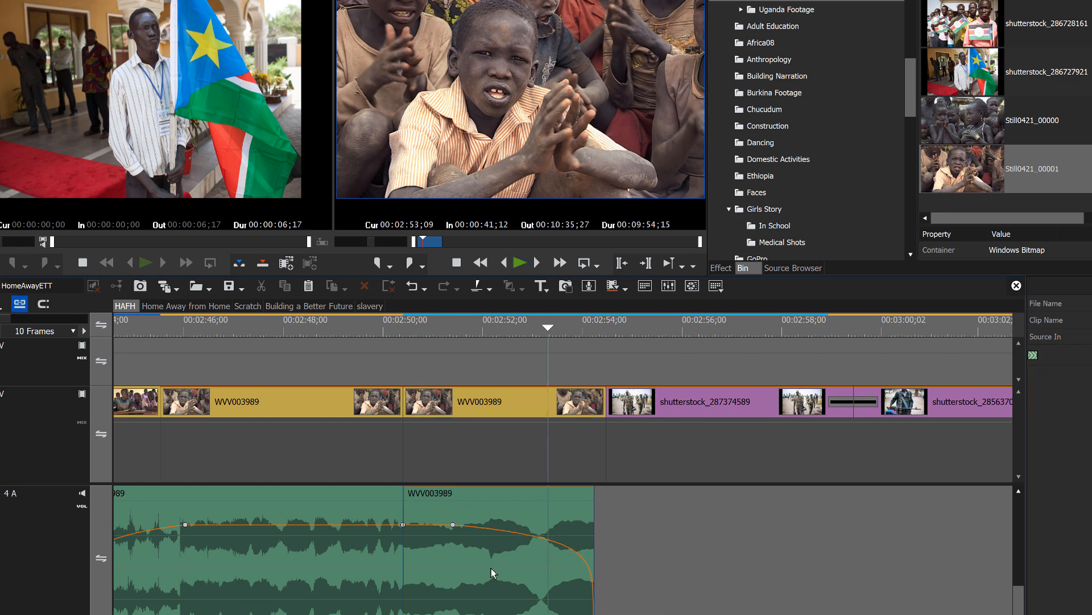
pyautogui.moveTo(453, 524); pyautogui.dragTo(455, 547)
pyautogui.click(364, 336)
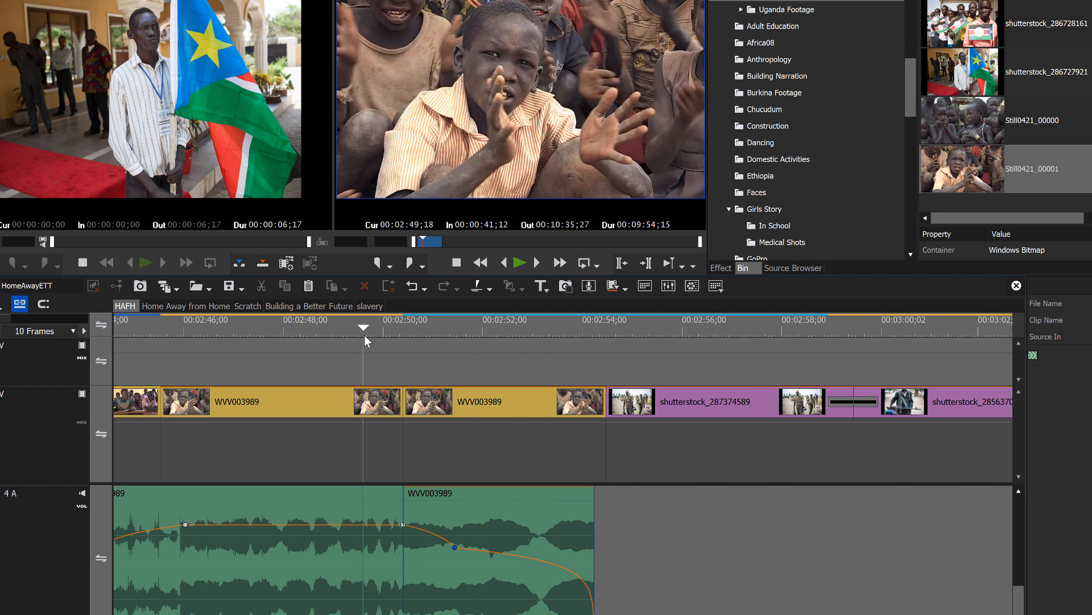
pyautogui.press('space')
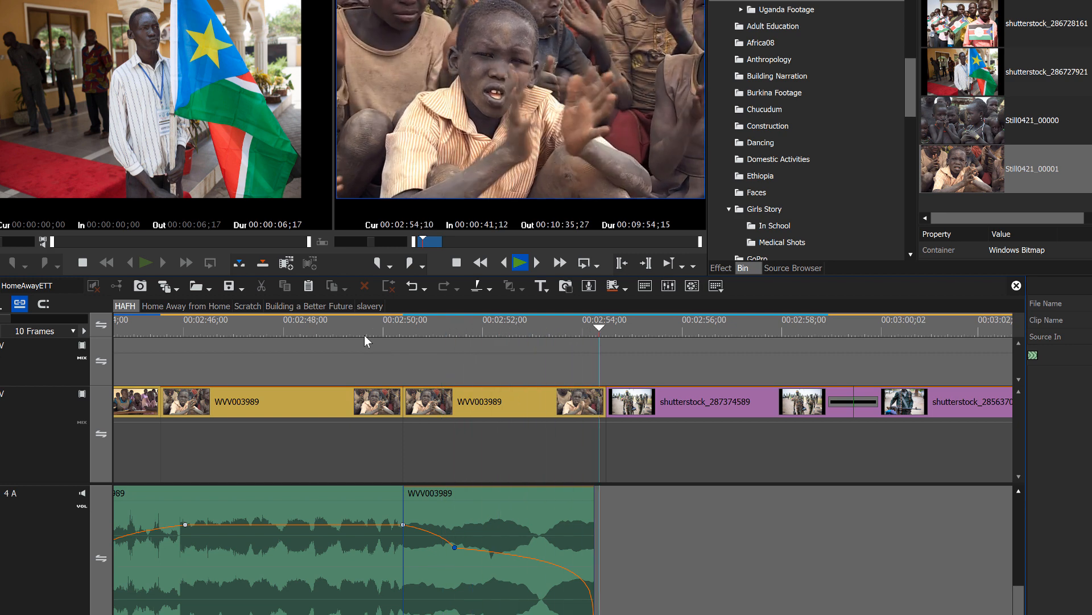
pyautogui.press('space')
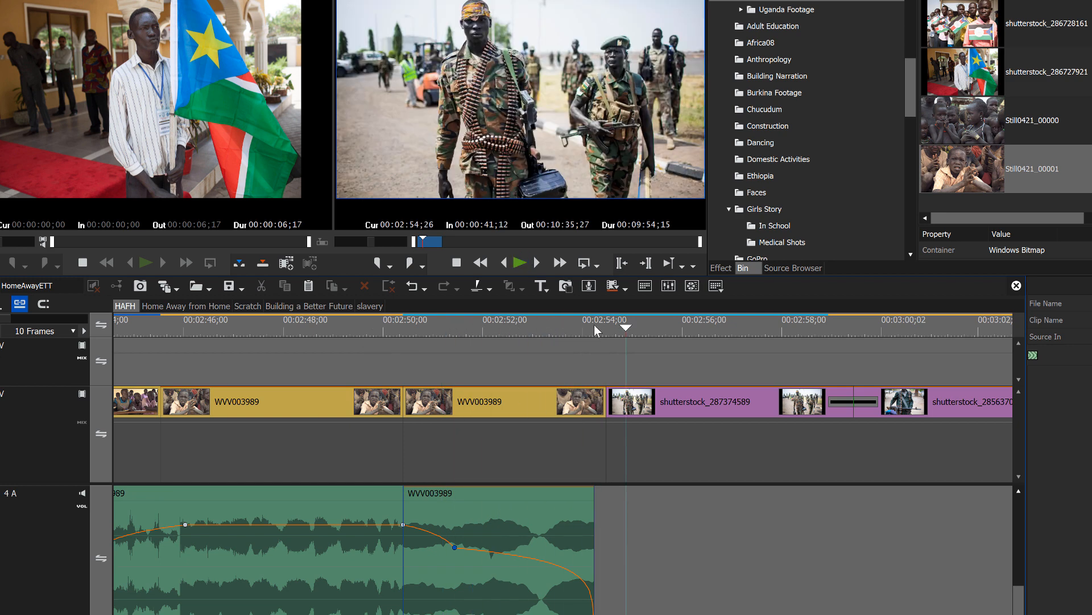
# Try reversing the slow-motion WVV003989 clip with a speed rate of -100%
pyautogui.moveTo(627, 329); pyautogui.dragTo(535, 351)
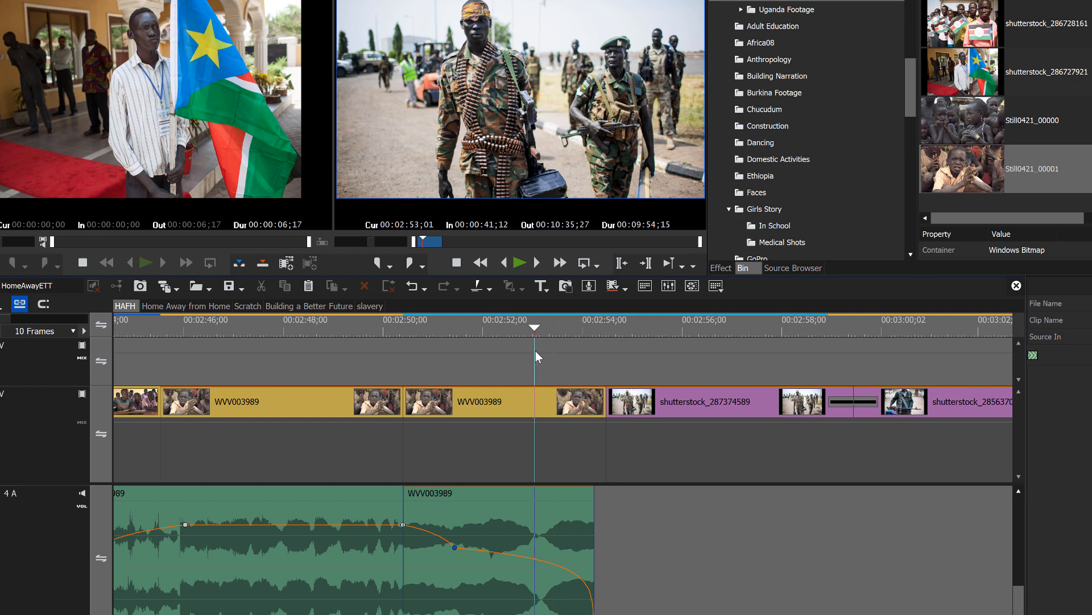
pyautogui.click(516, 405)
pyautogui.rightClick(517, 404)
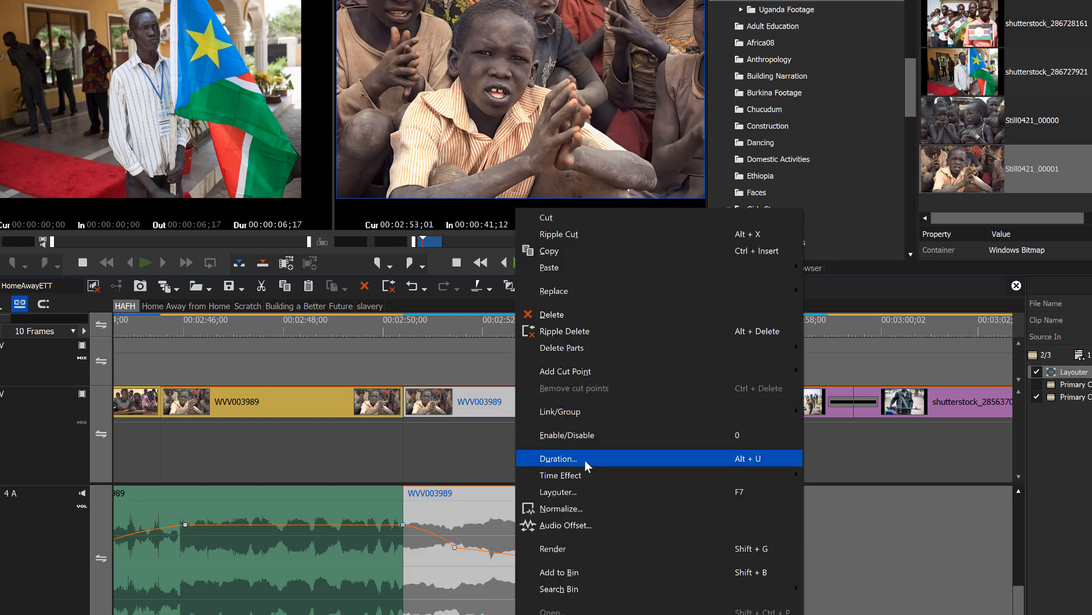
pyautogui.moveTo(578, 467)
pyautogui.click(828, 480)
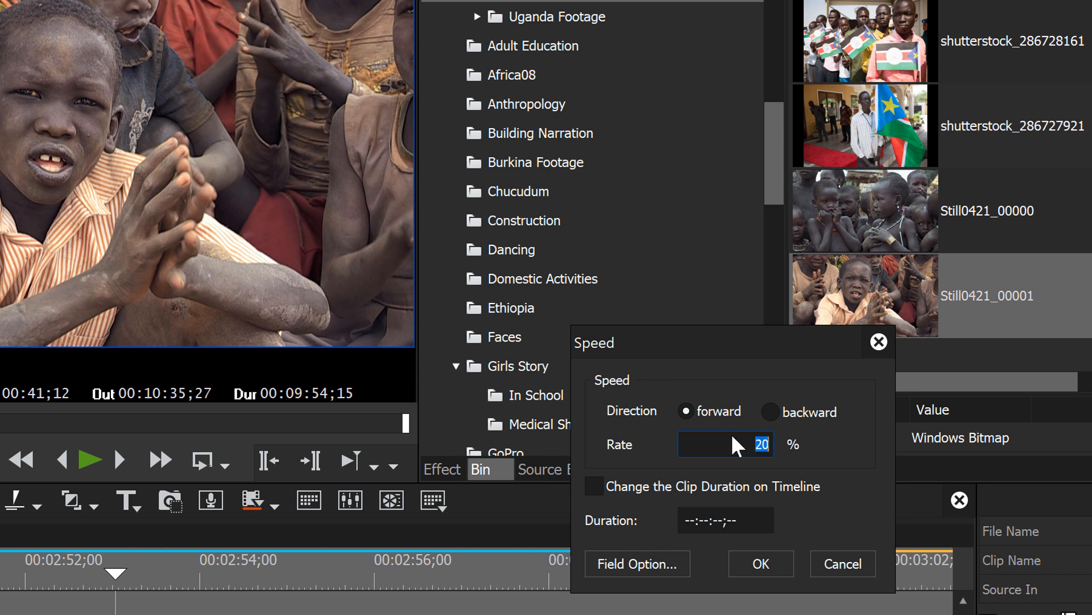
pyautogui.write('100')
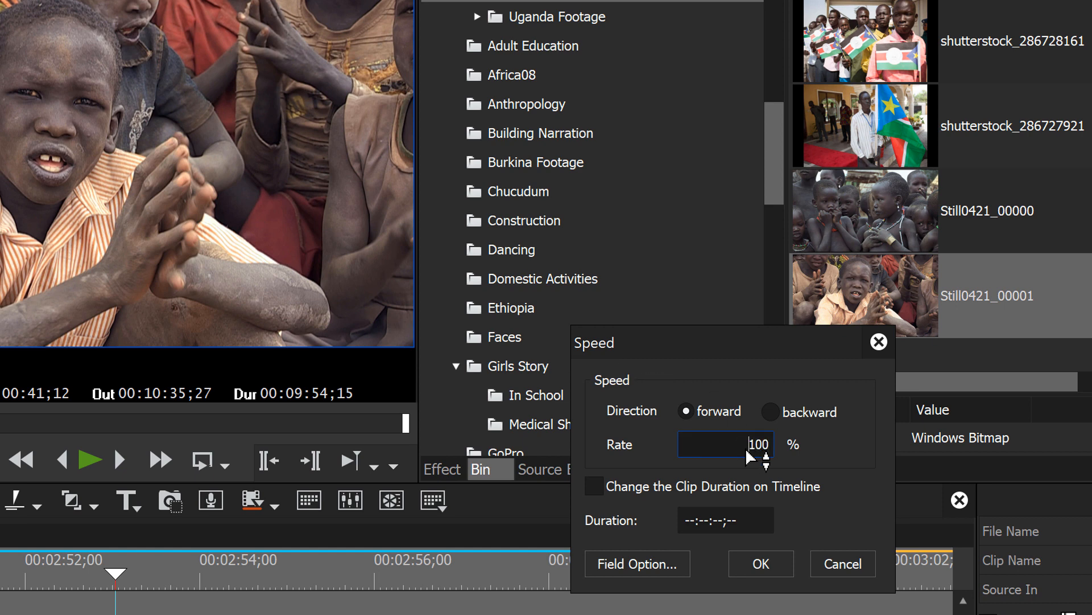
pyautogui.write('-')
pyautogui.click(761, 563)
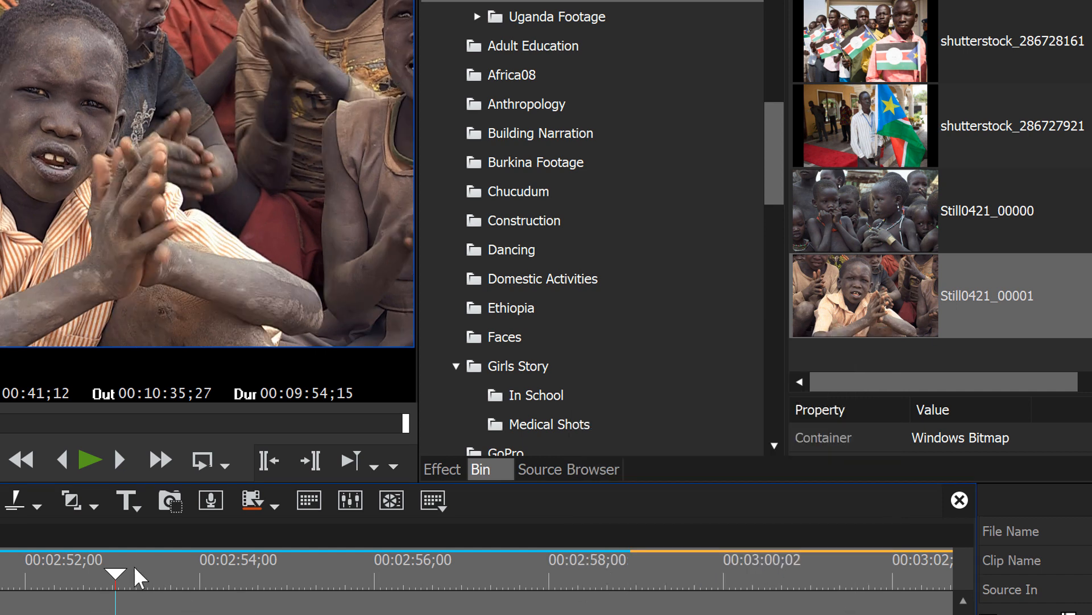
# Play back the re-timed end of the clapping shot and undo its last speed change
pyautogui.moveTo(115, 573); pyautogui.dragTo(0, 575)
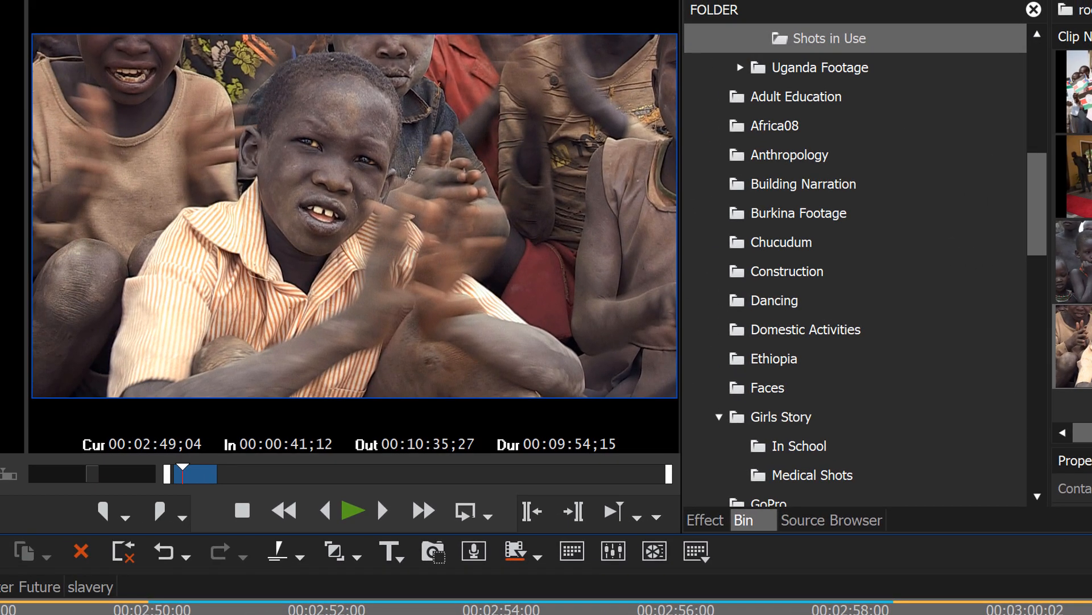
pyautogui.press('space')
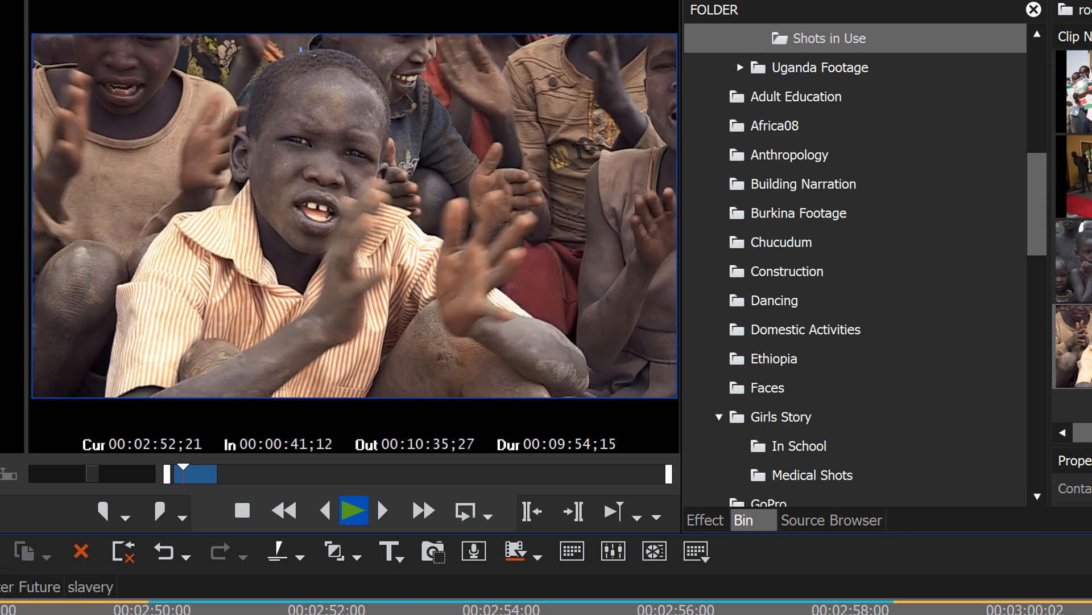
pyautogui.press('space')
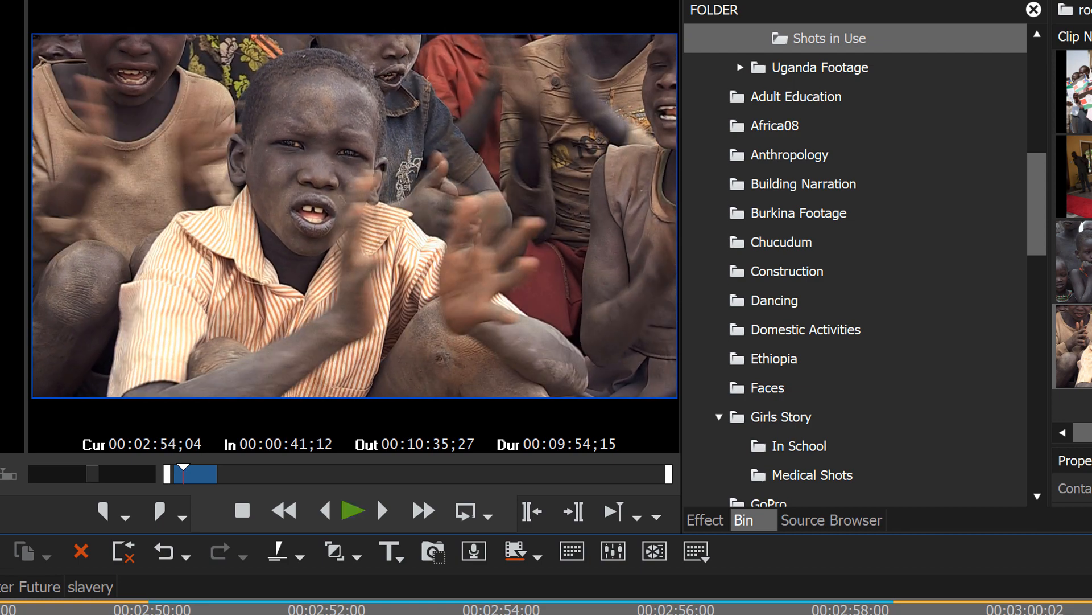
pyautogui.hotkey('ctrl', 'z')
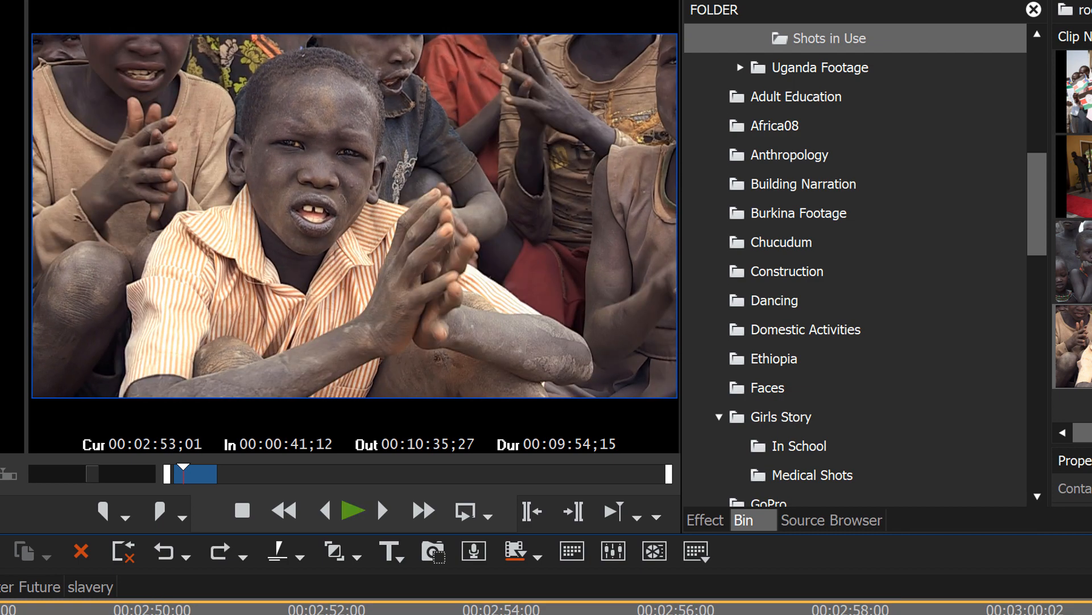
pyautogui.press('space')
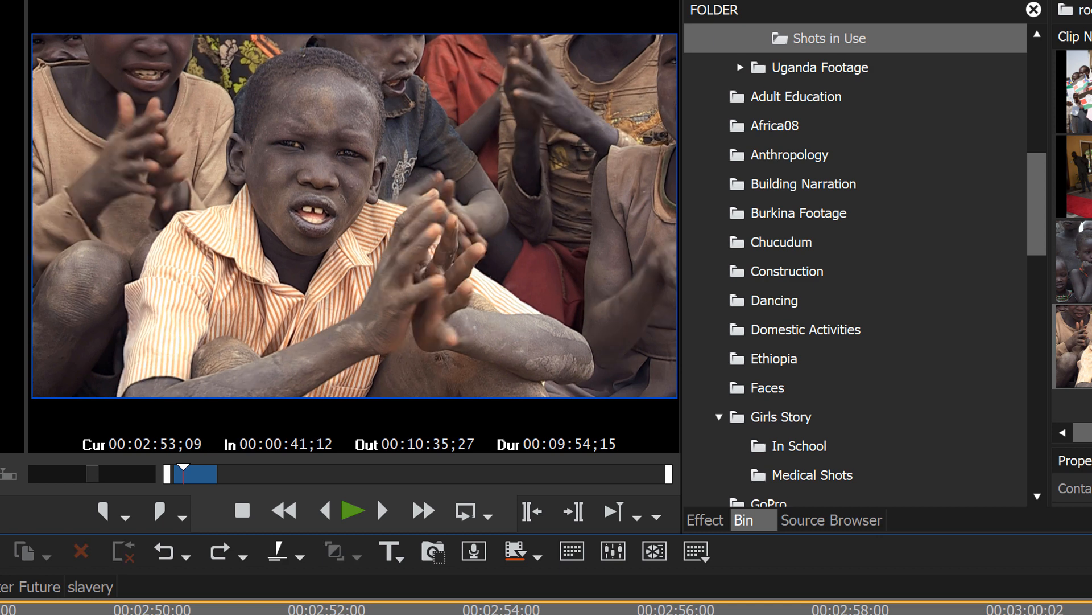
pyautogui.rightClick(337, 614)
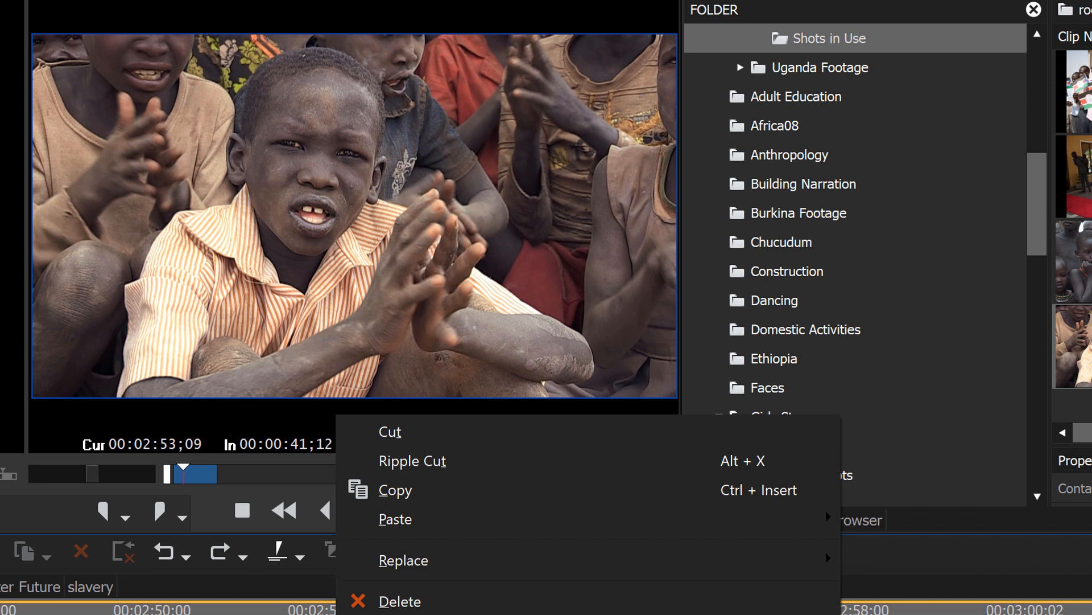
pyautogui.press('Escape')
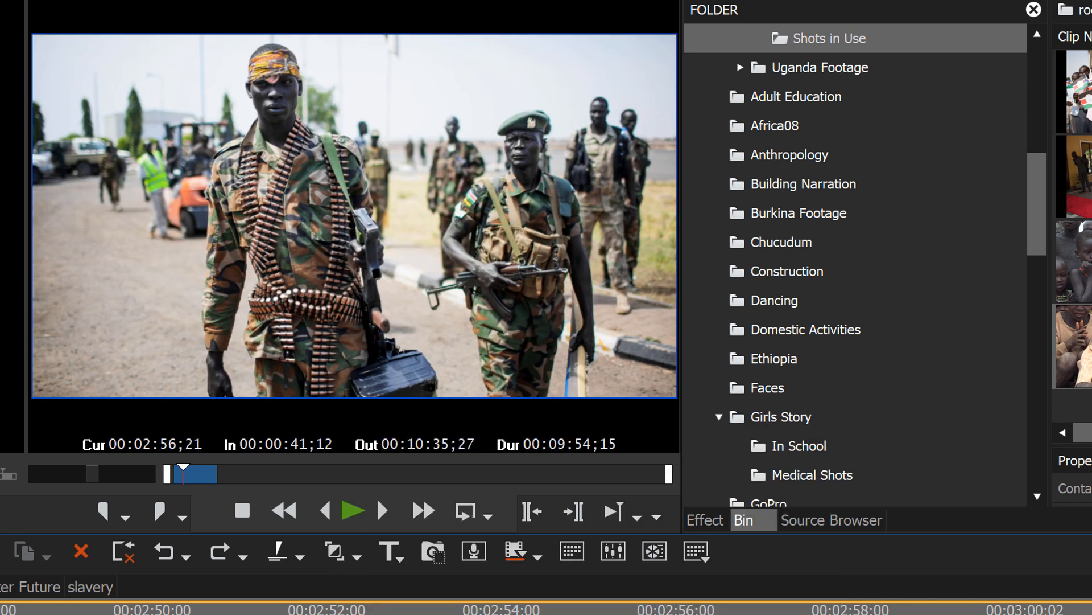
# Go to the UNHCR bicycle clip near 00:03:27 and check its frame rate in the clip properties
pyautogui.scroll(-5, 547, 609)
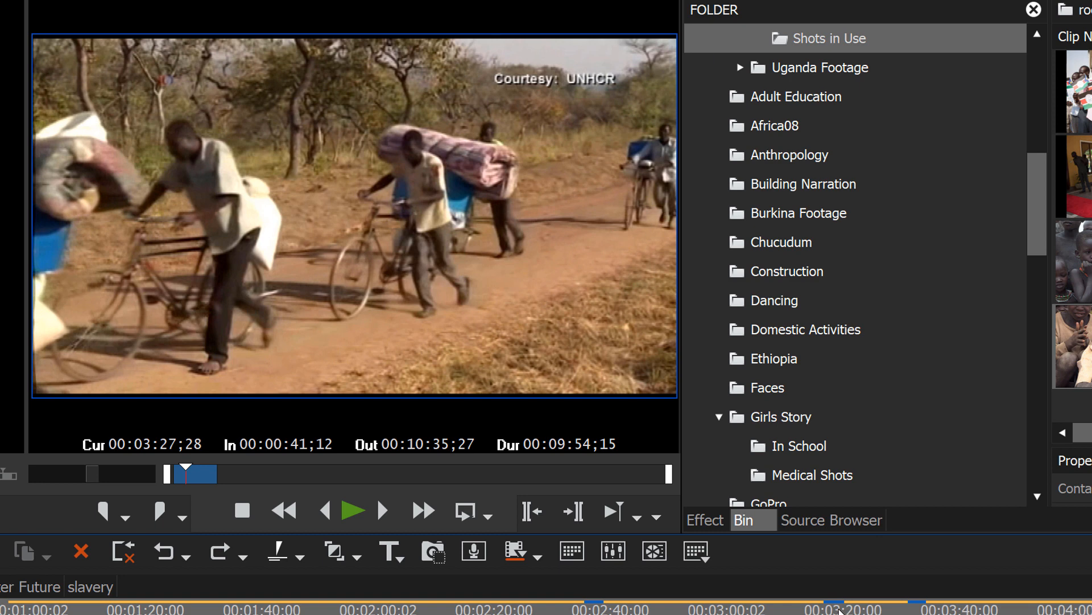
pyautogui.click(890, 595)
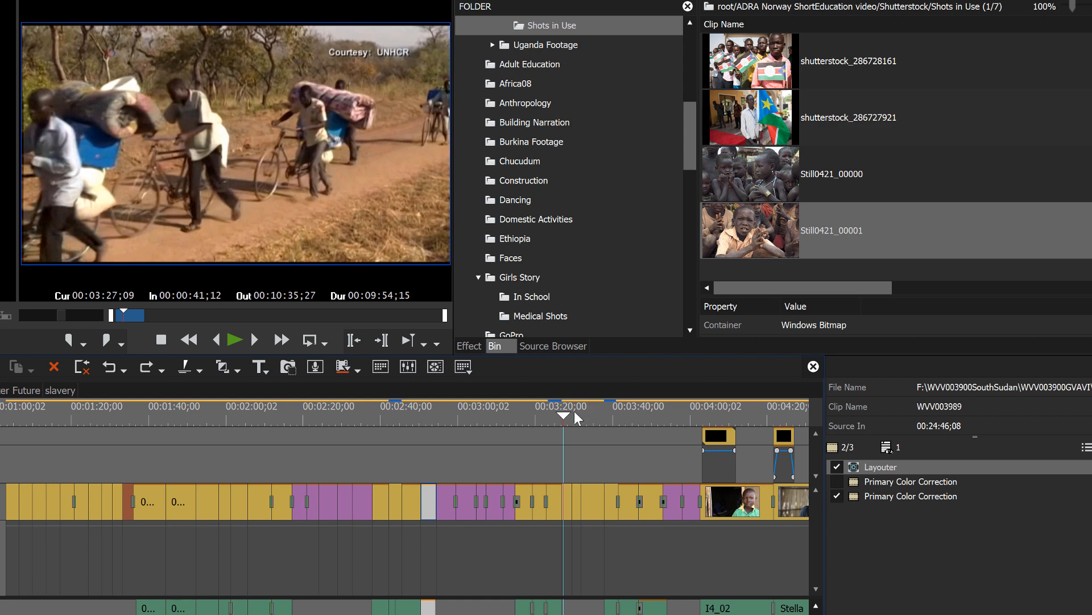
pyautogui.scroll(5, 579, 456)
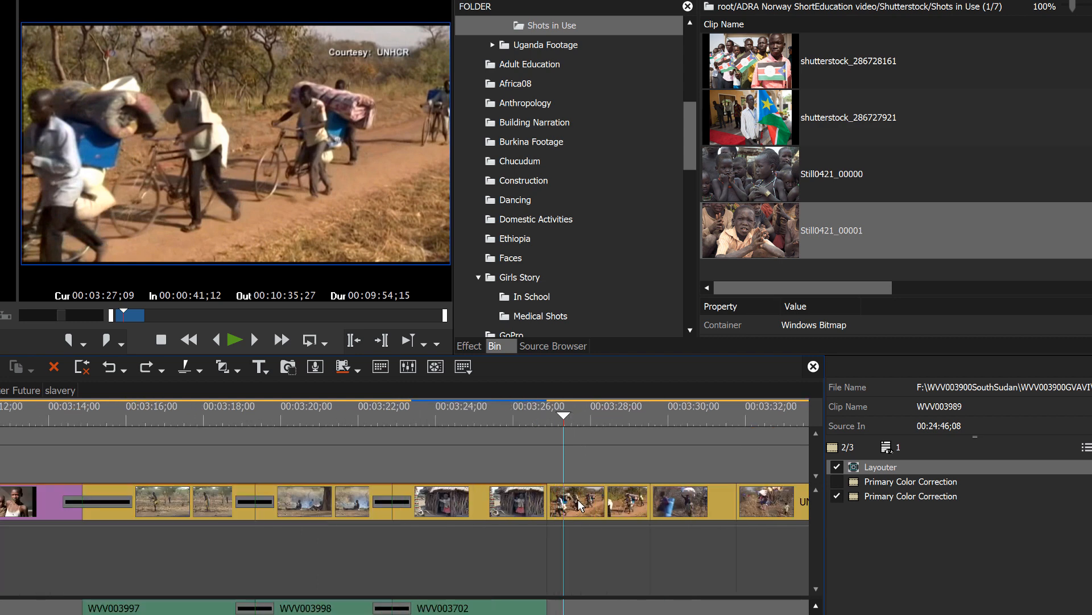
pyautogui.rightClick(580, 504)
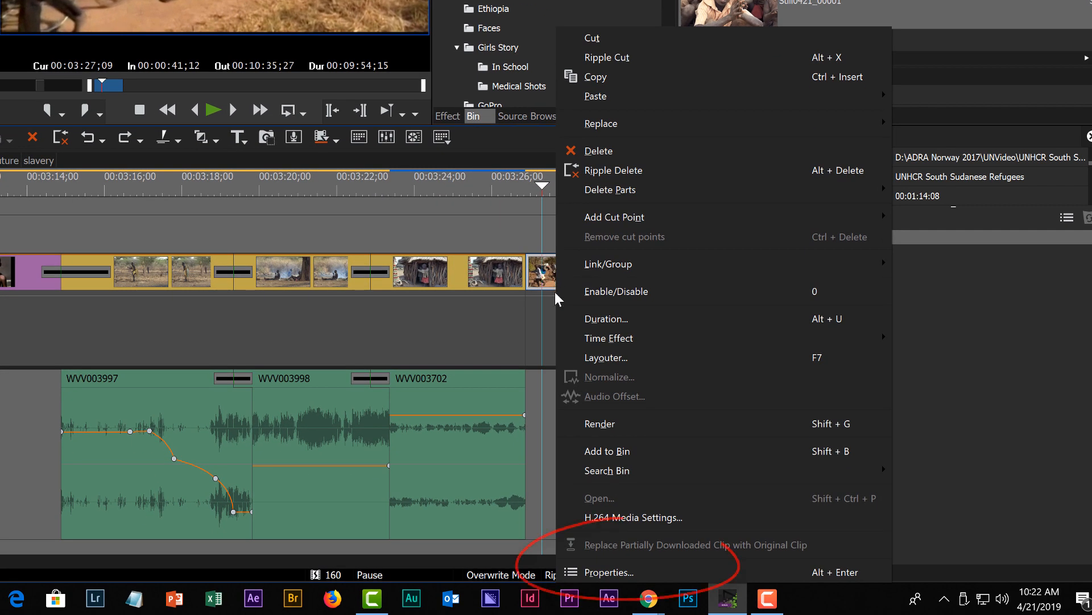
pyautogui.click(629, 571)
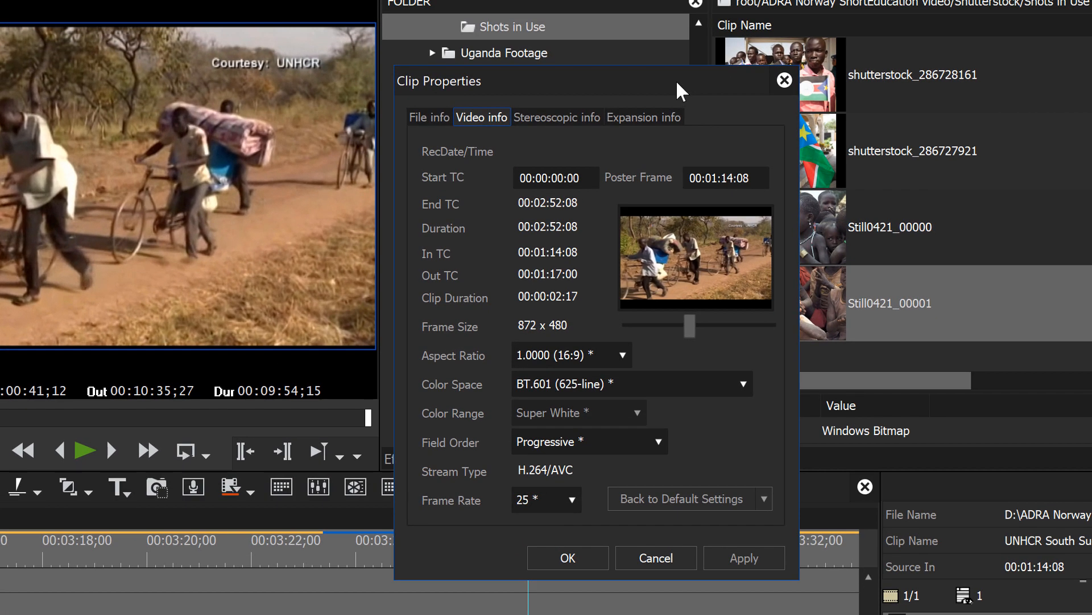
pyautogui.moveTo(678, 88); pyautogui.dragTo(859, 146)
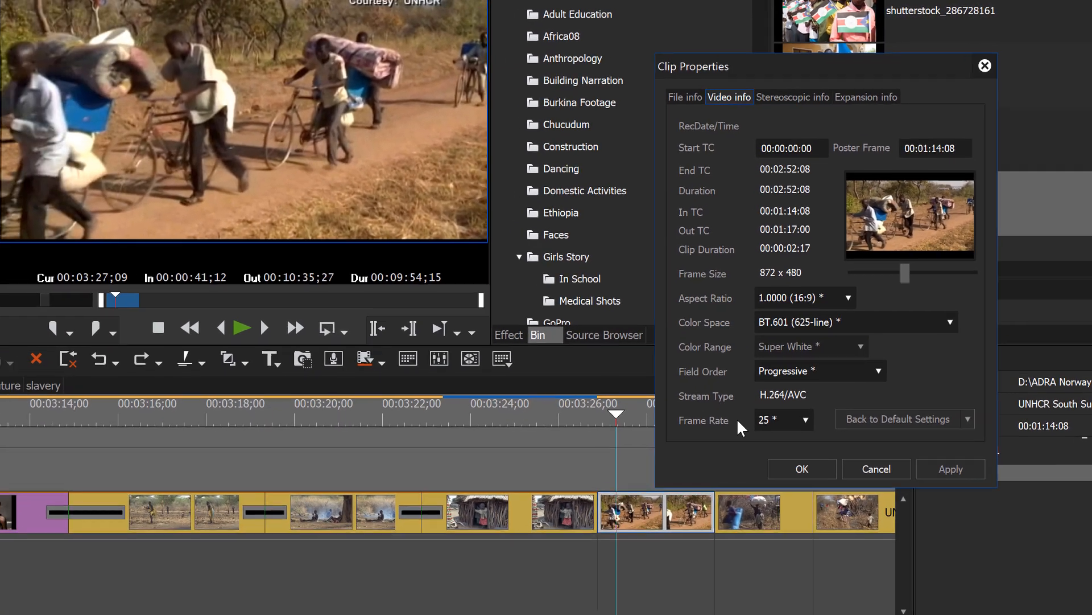
pyautogui.press('Escape')
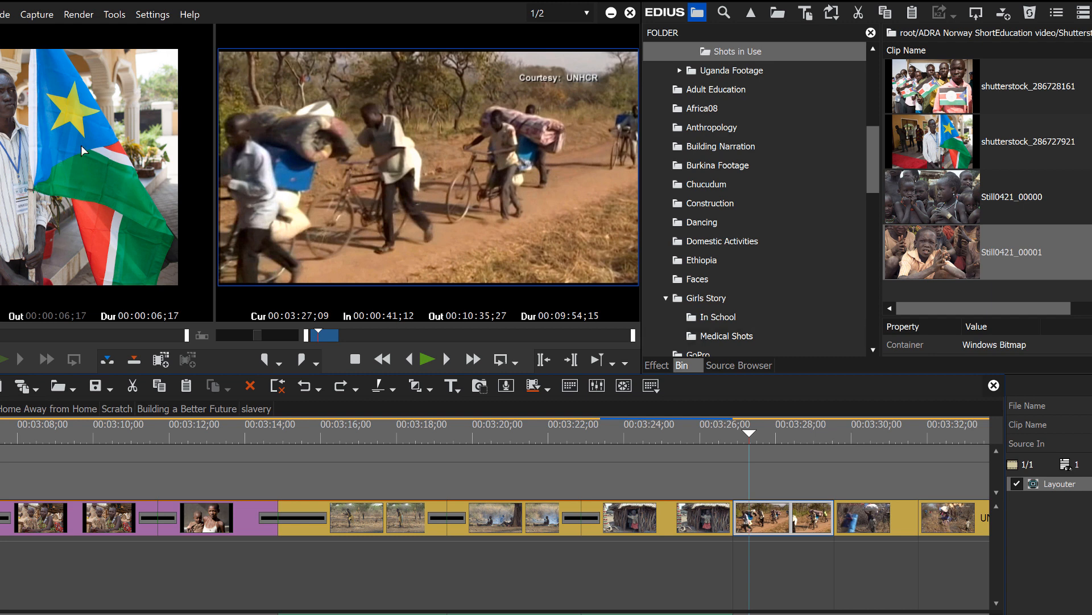
# Check the frame rate of the current project setting and close the project settings without changes
pyautogui.click(151, 16)
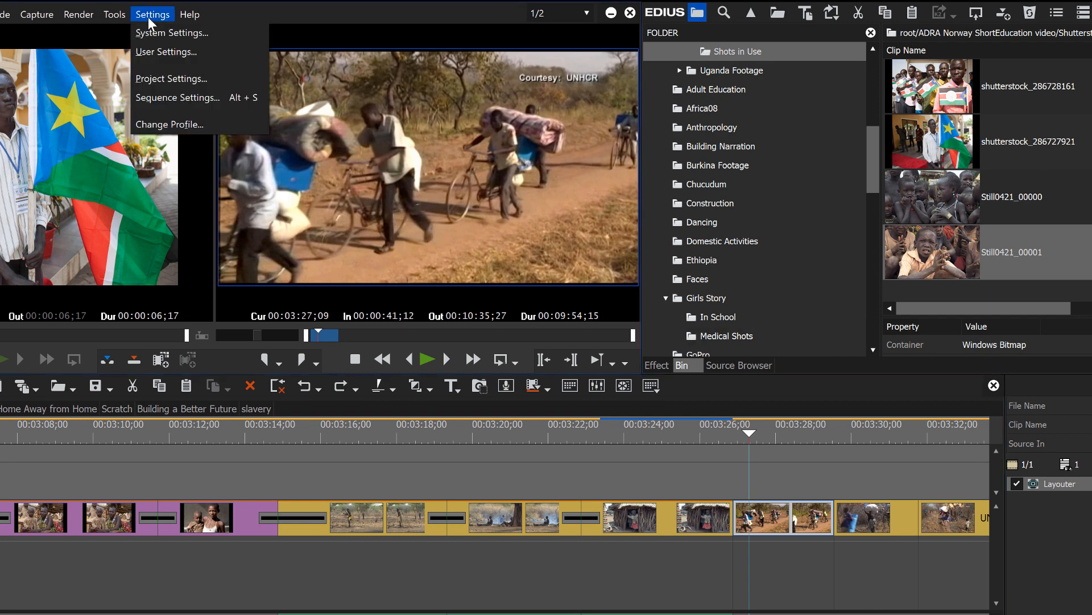
pyautogui.click(162, 83)
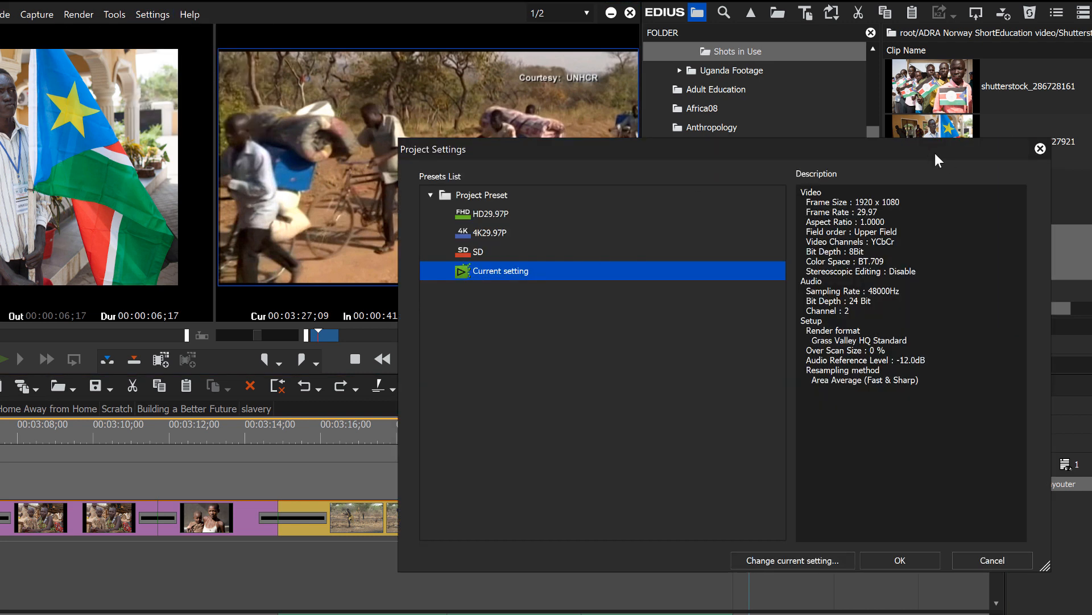
pyautogui.moveTo(936, 153); pyautogui.dragTo(996, 258)
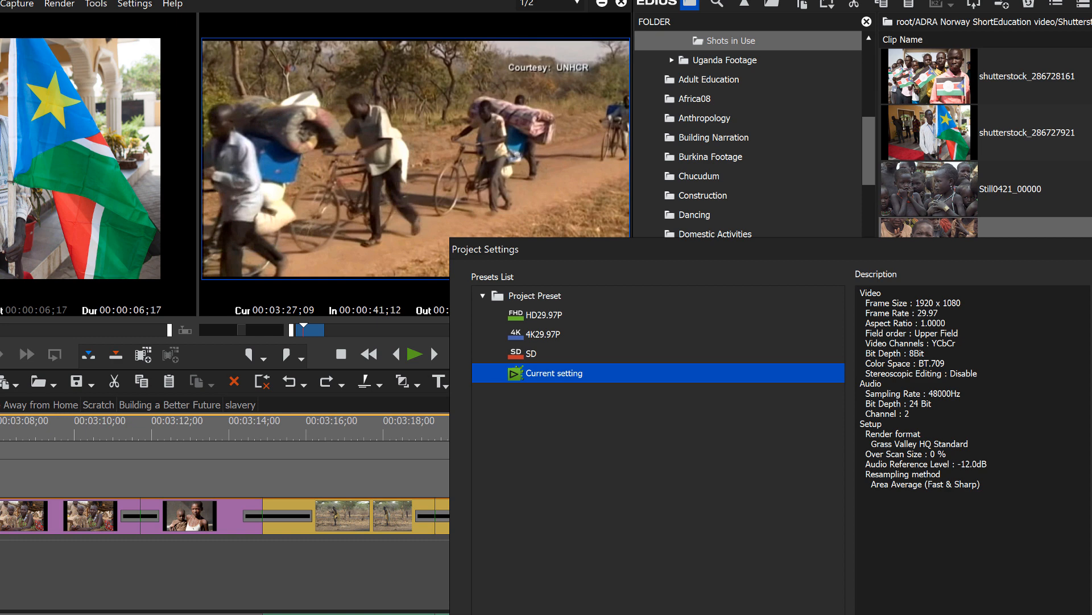
pyautogui.press('Escape')
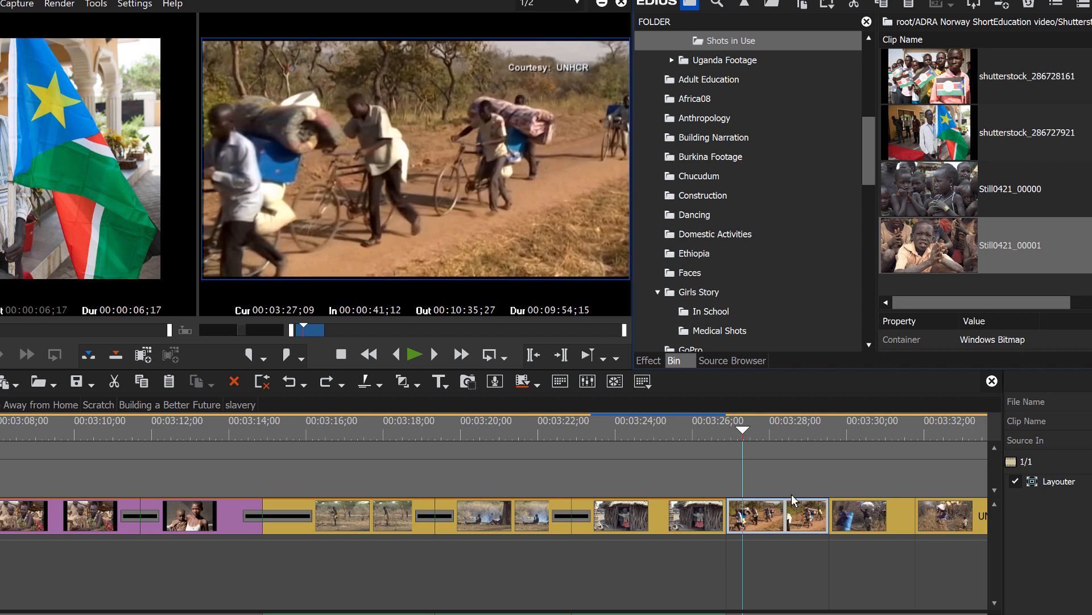
# Set the UNHCR bicycle clip's field option to Optical flow interpolation at Highest Quality, keeping deinterlacing for speeds below 100%
pyautogui.rightClick(765, 522)
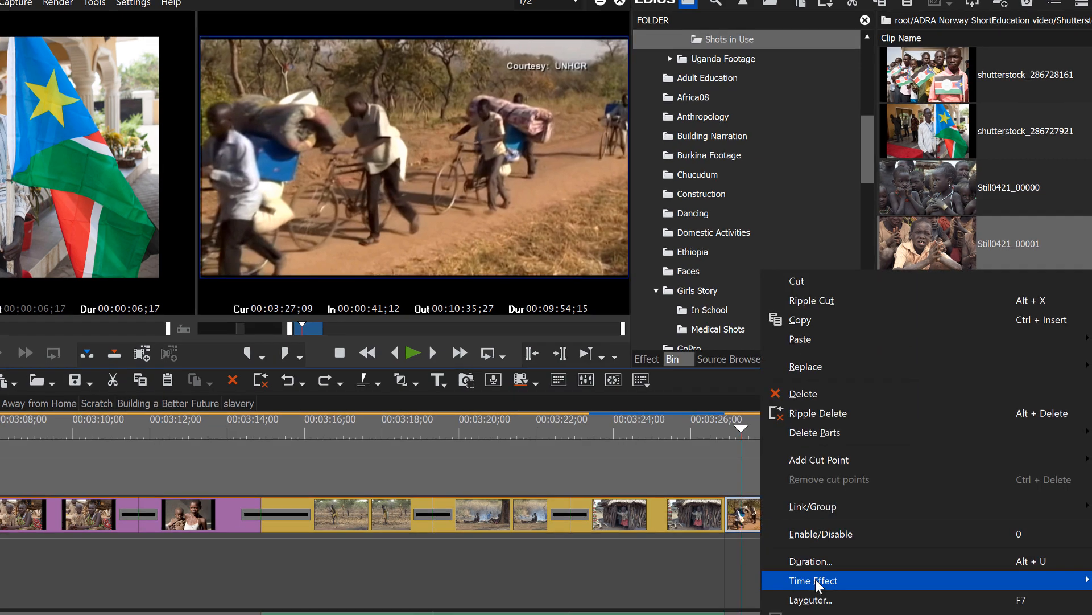
pyautogui.moveTo(817, 580)
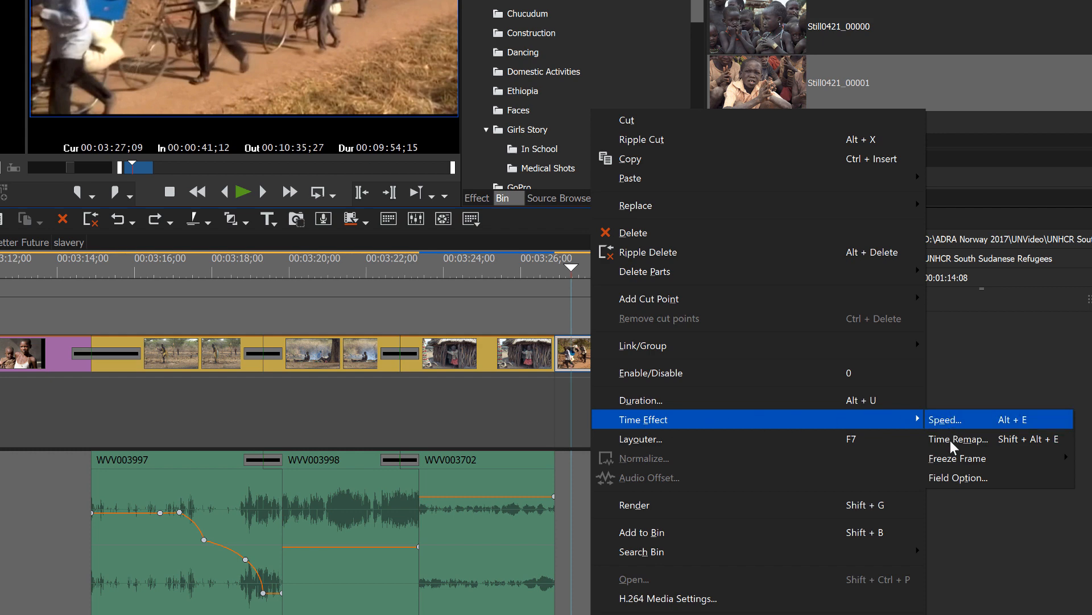
pyautogui.click(974, 479)
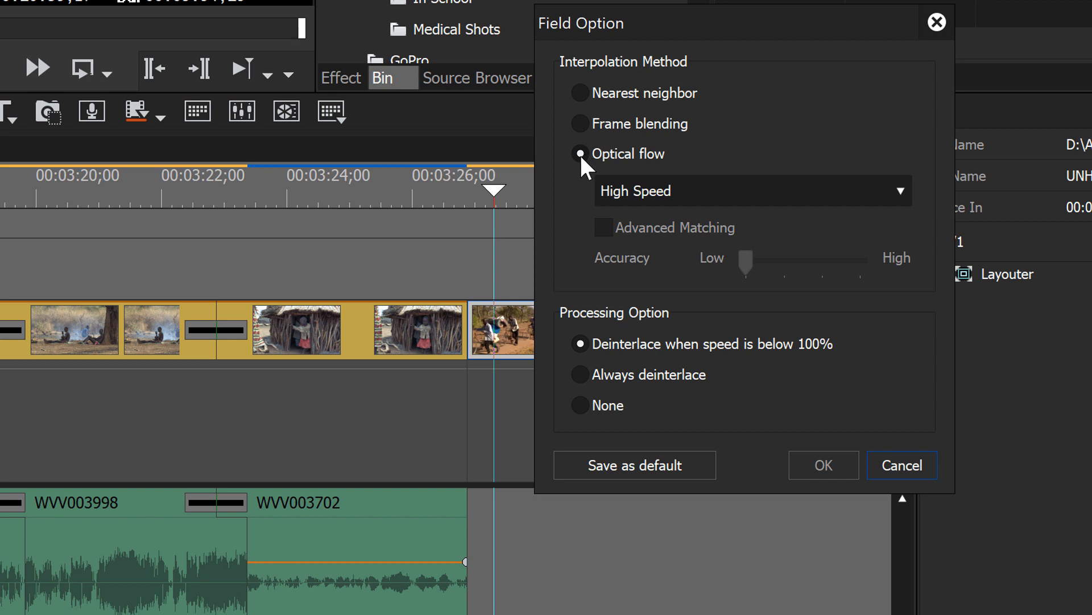
pyautogui.click(897, 189)
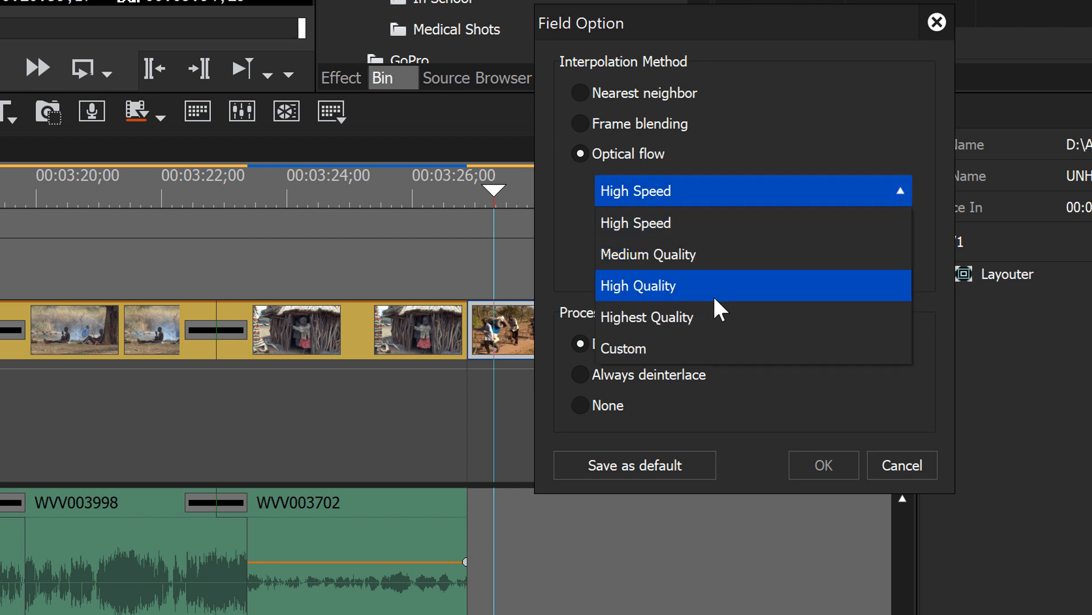
pyautogui.click(714, 328)
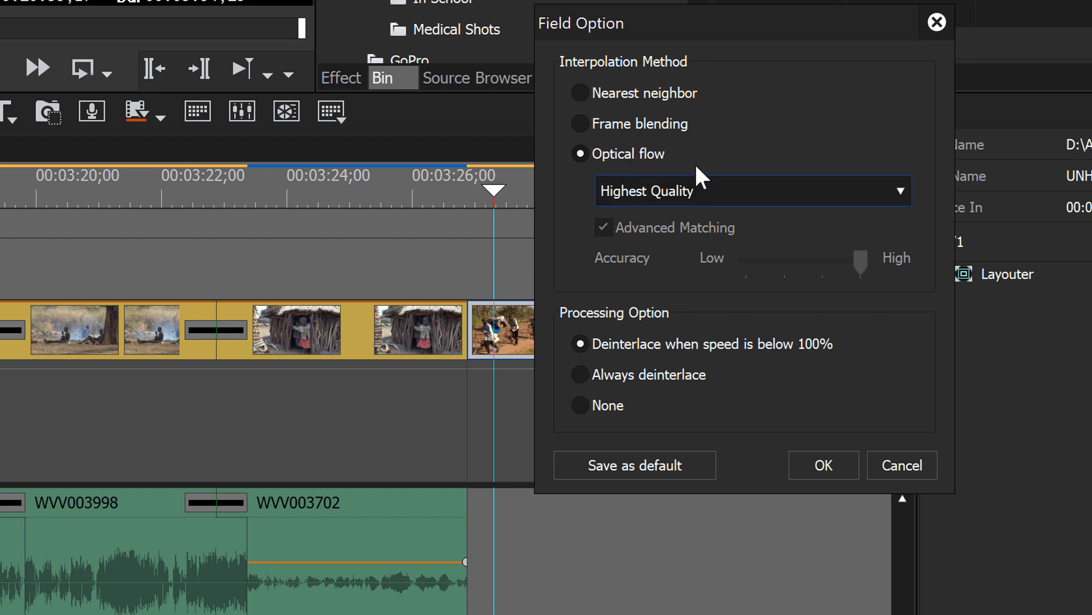
pyautogui.click(900, 191)
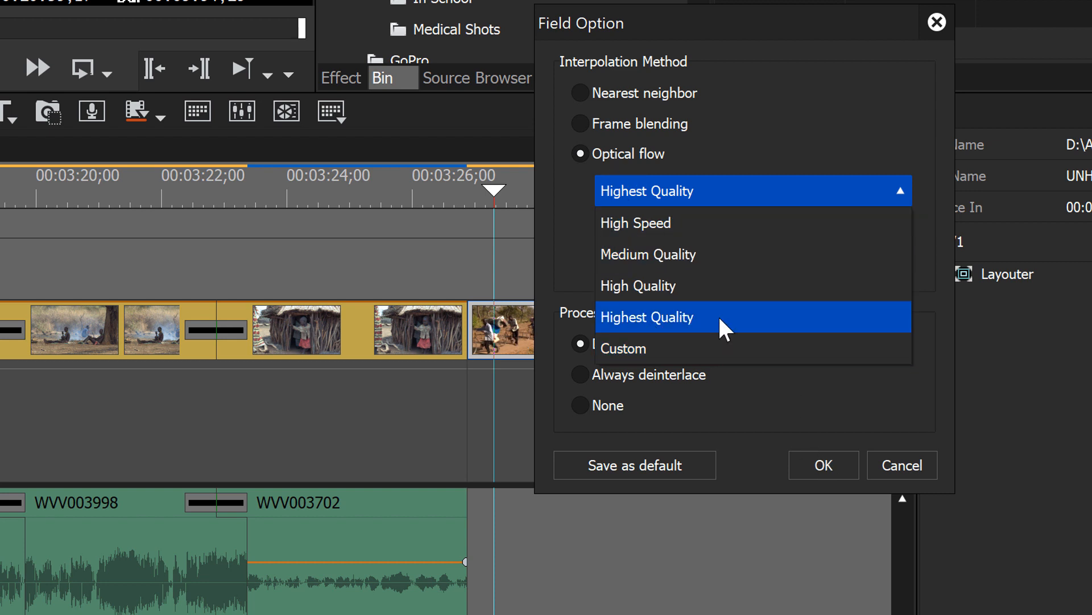
pyautogui.click(828, 464)
pyautogui.click(828, 464)
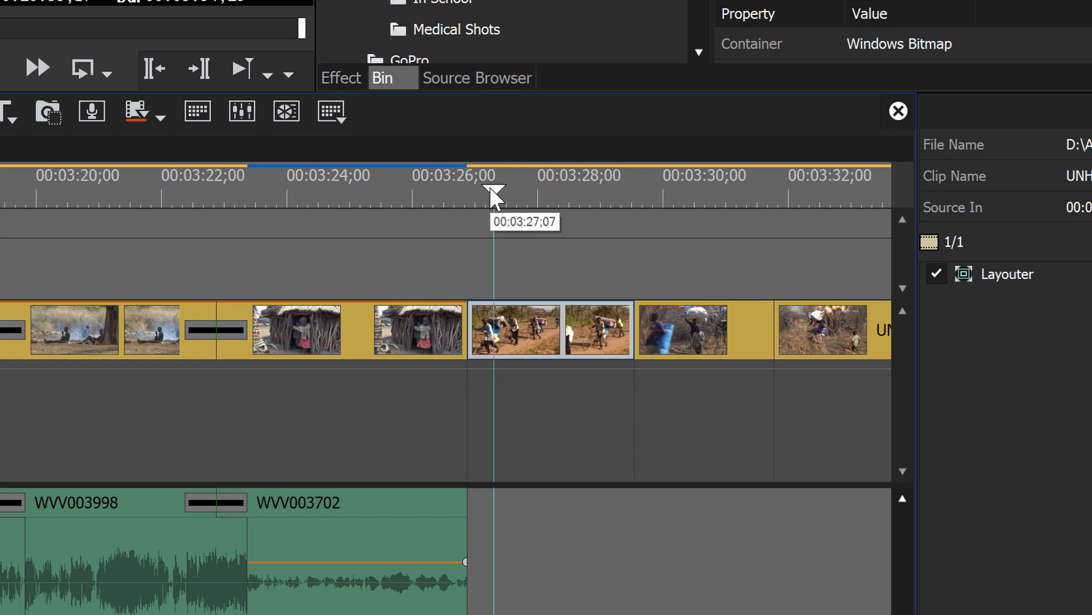
# Play back the timeline from the start of the UNHCR bicycle clip and park the playhead at 00:03:40;10
pyautogui.moveTo(491, 194); pyautogui.dragTo(469, 232)
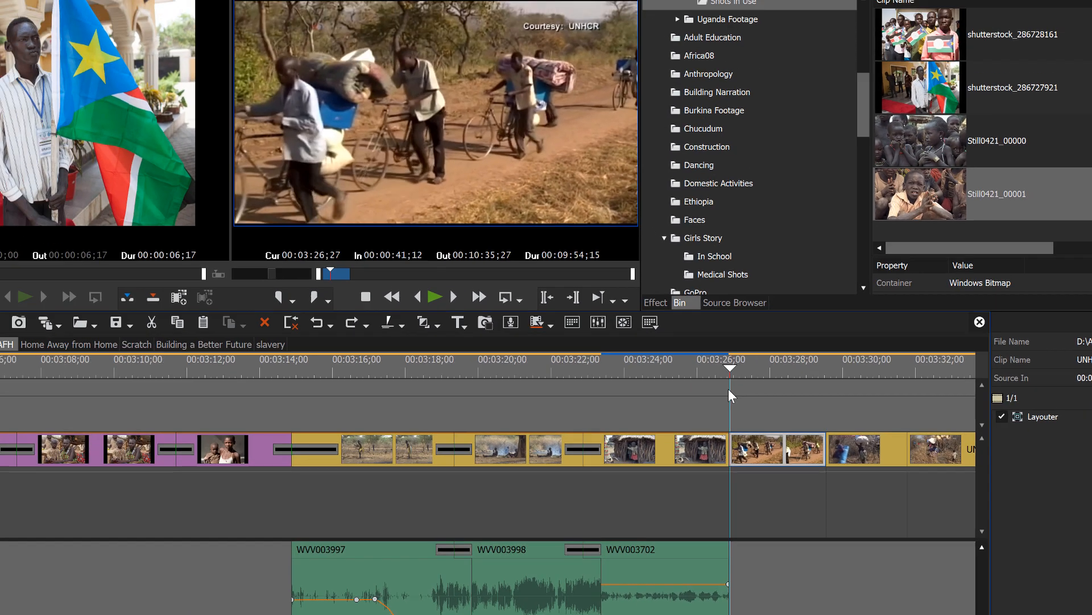
pyautogui.moveTo(728, 389); pyautogui.dragTo(729, 391)
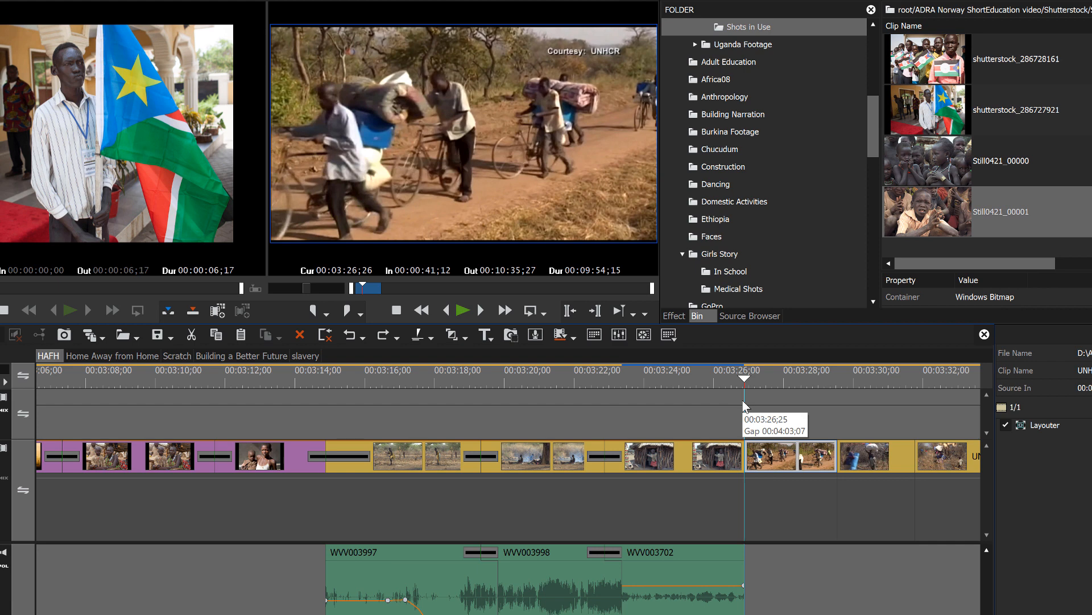
pyautogui.press('space')
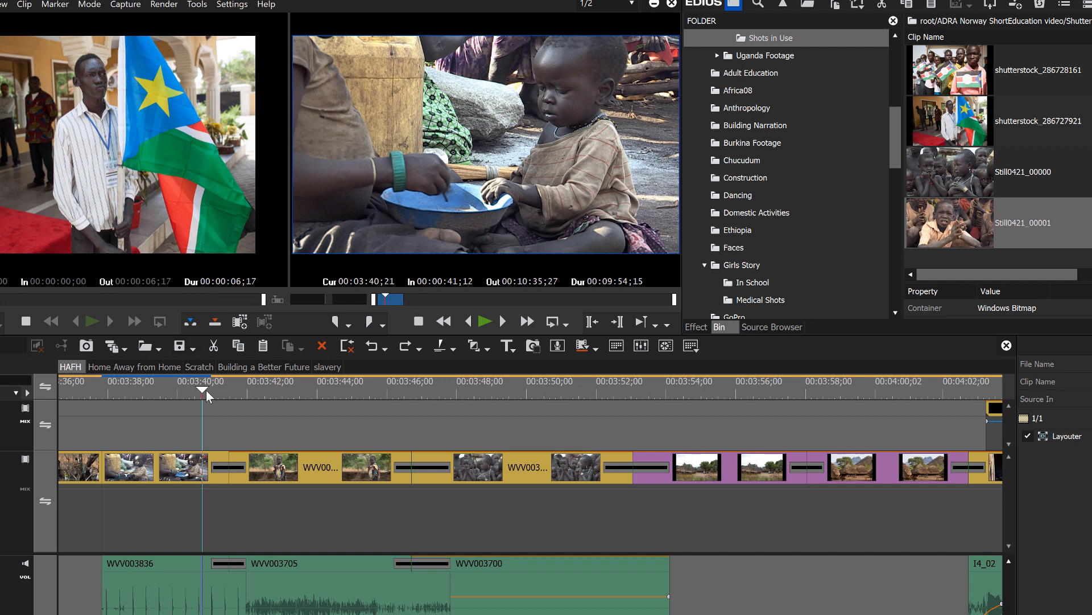
pyautogui.moveTo(207, 391); pyautogui.dragTo(187, 390)
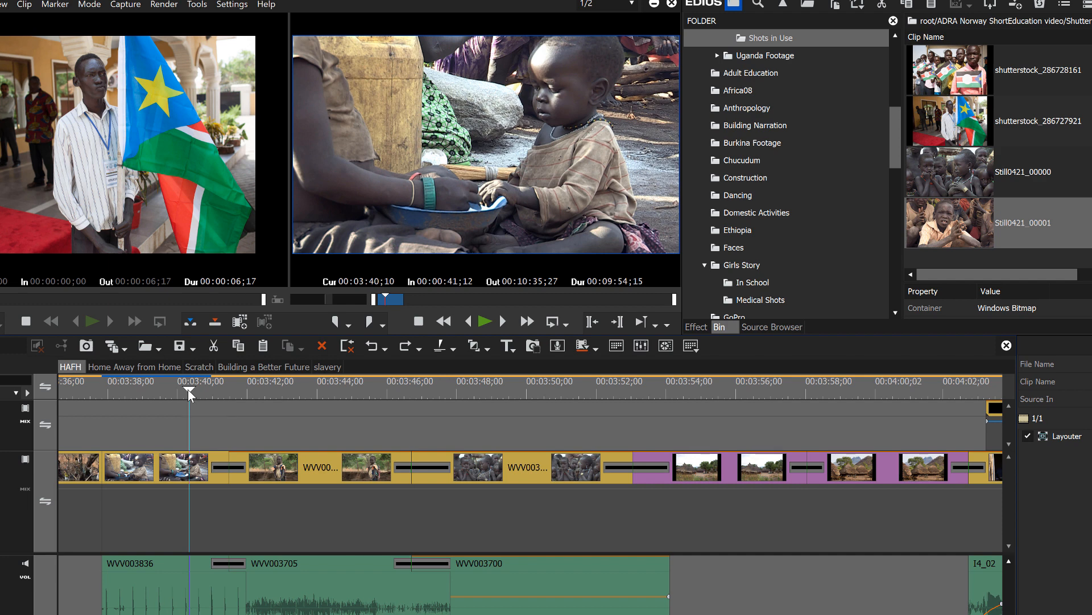
# Look through the available video filters, including the color correction effects, and minimize the editing program
pyautogui.click(701, 329)
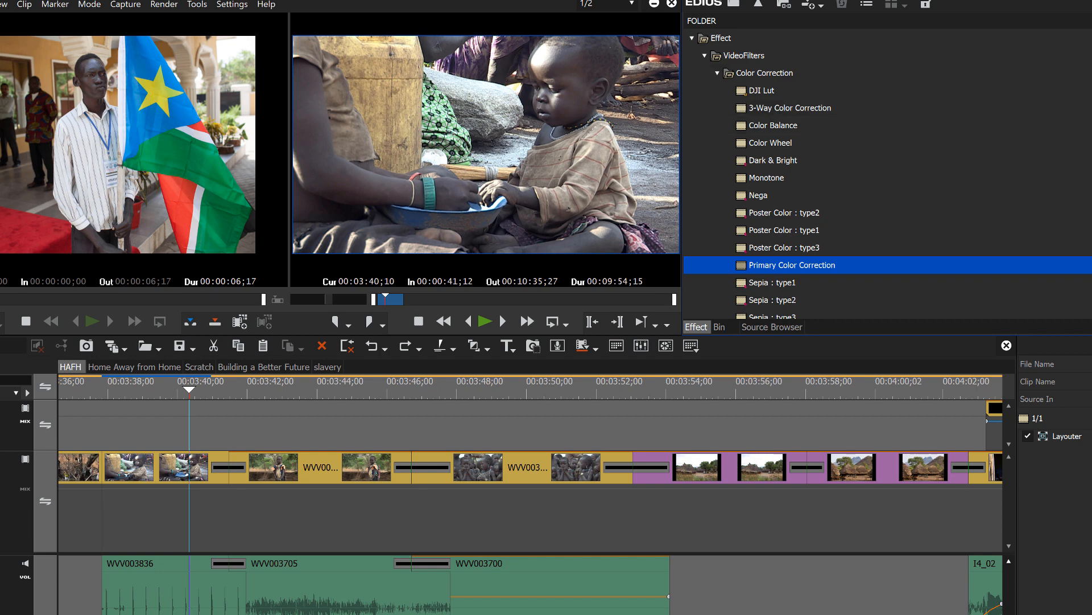
pyautogui.scroll(-7, 888, 176)
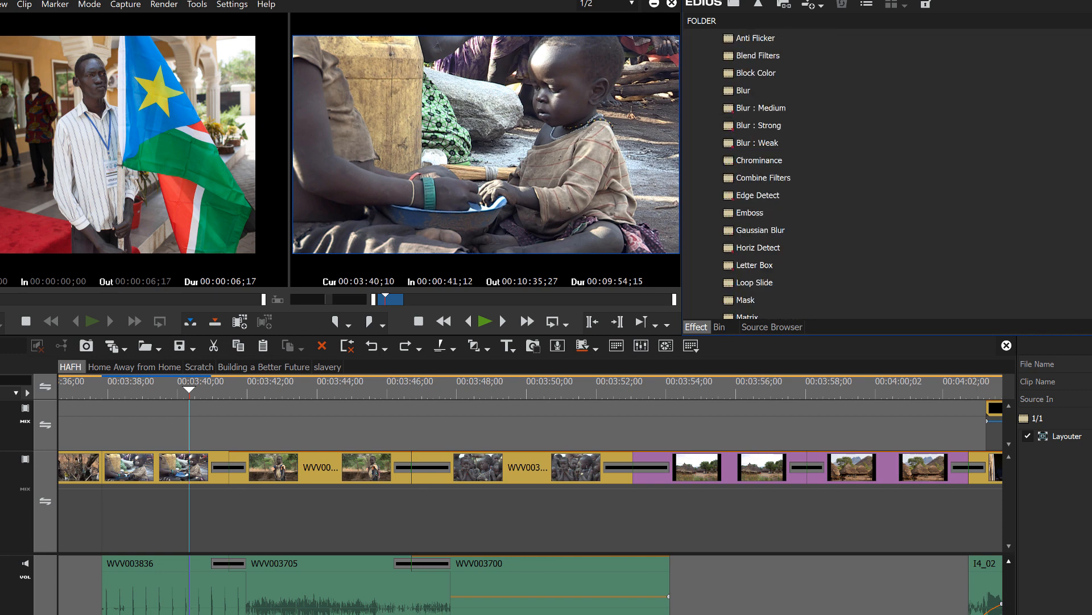
pyautogui.scroll(-3, 888, 176)
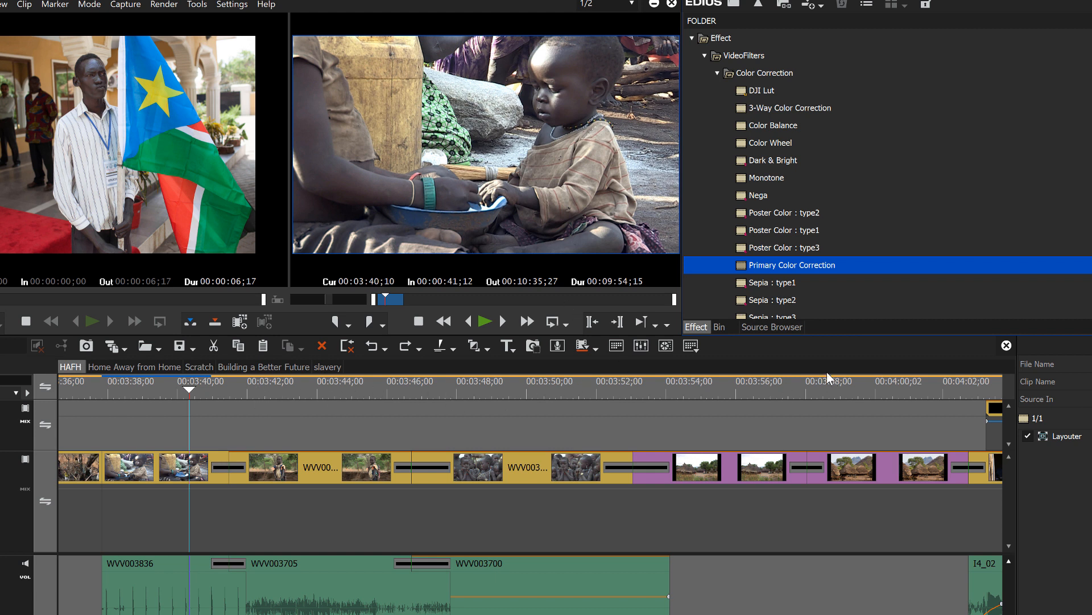
pyautogui.click(655, 4)
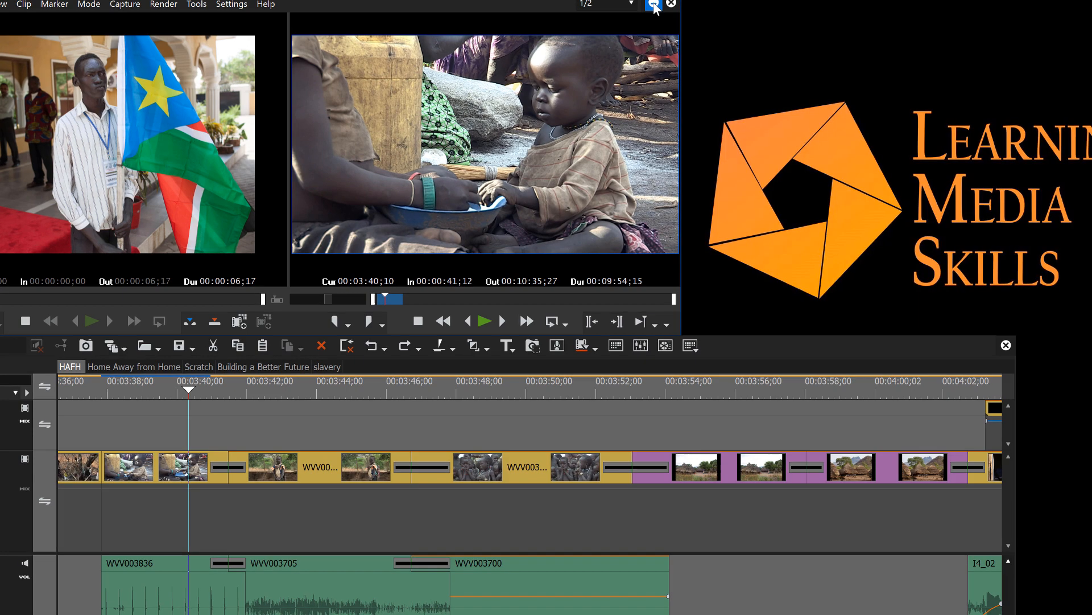